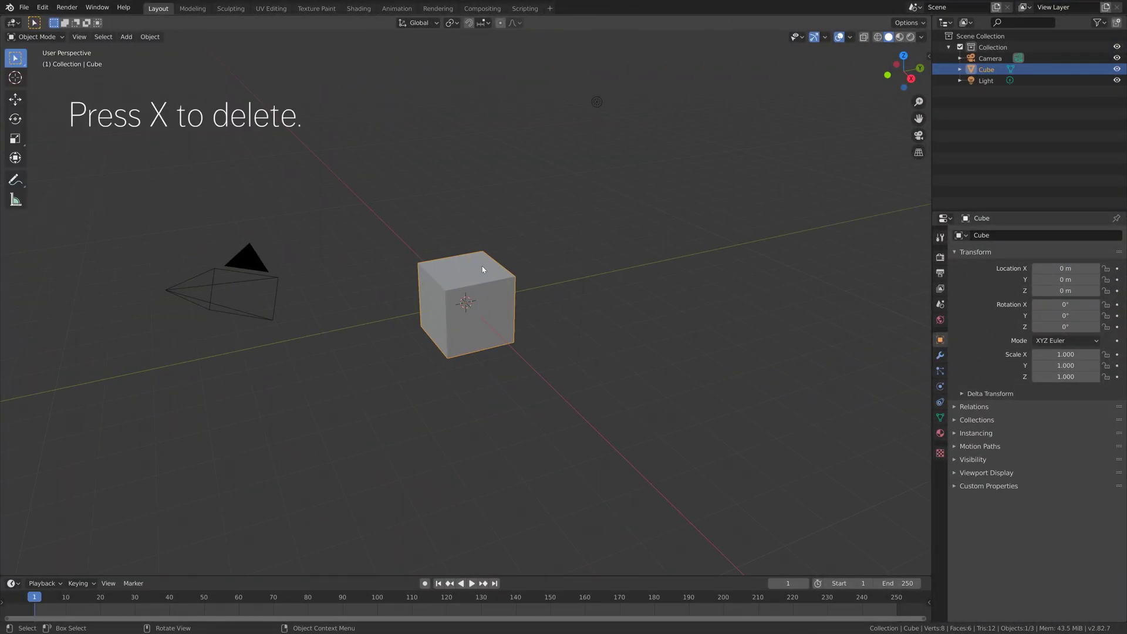
# Delete the default cube, then switch over to the web browser.
pyautogui.press('x')
pyautogui.click(482, 268)
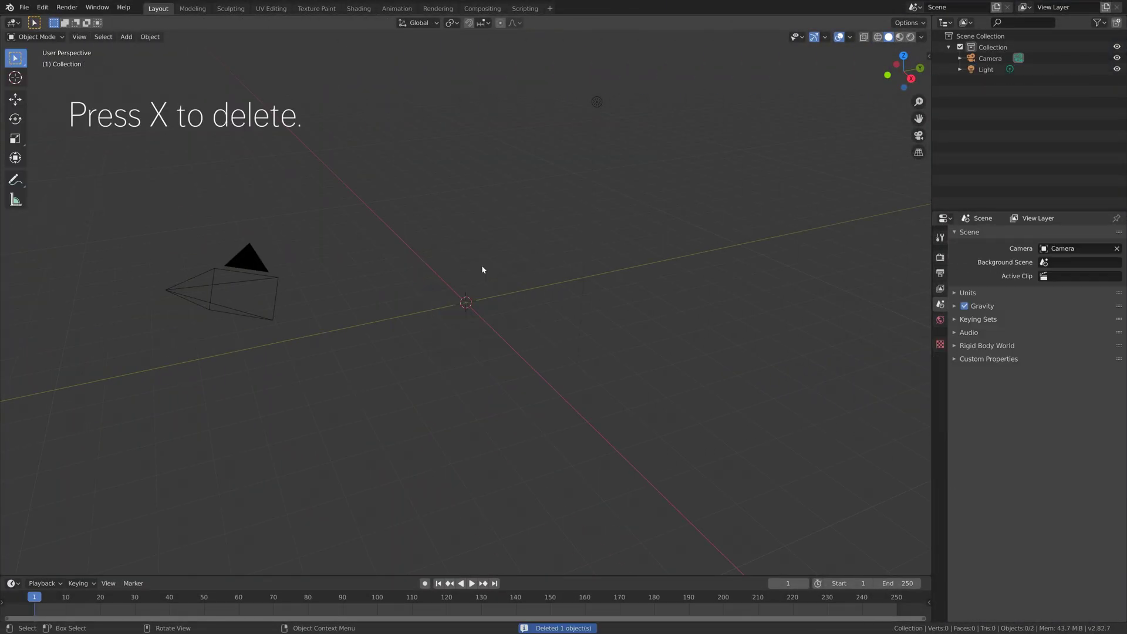
pyautogui.hotkey('alt', 'Tab')
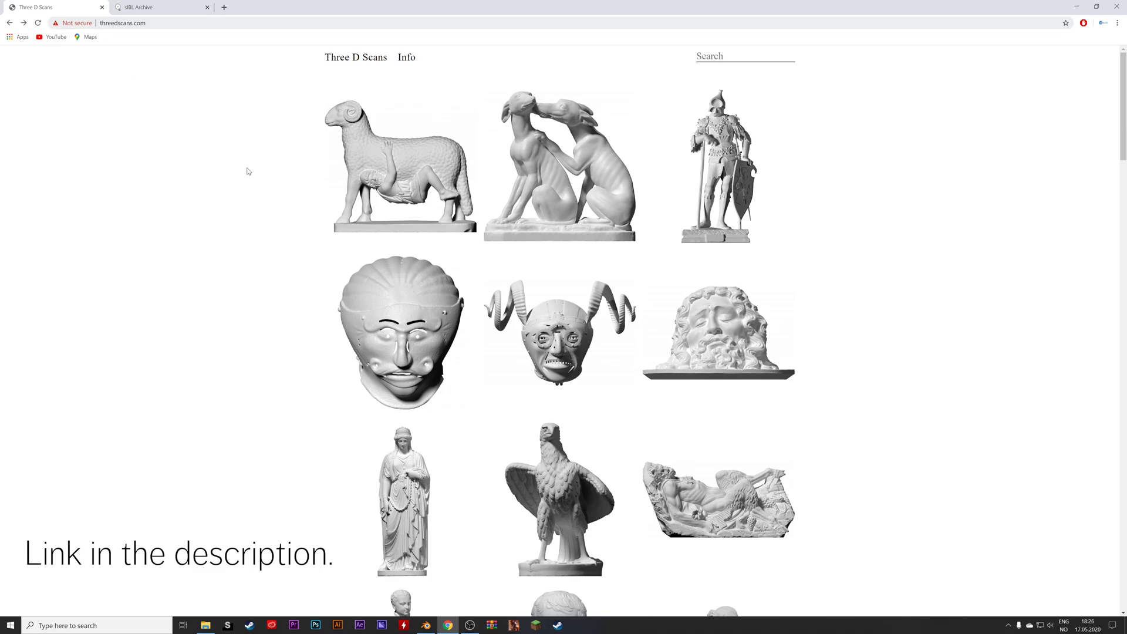
# Download the Plastic Dragon scan from the Three D Scans gallery.
pyautogui.scroll(-20, 259, 290)
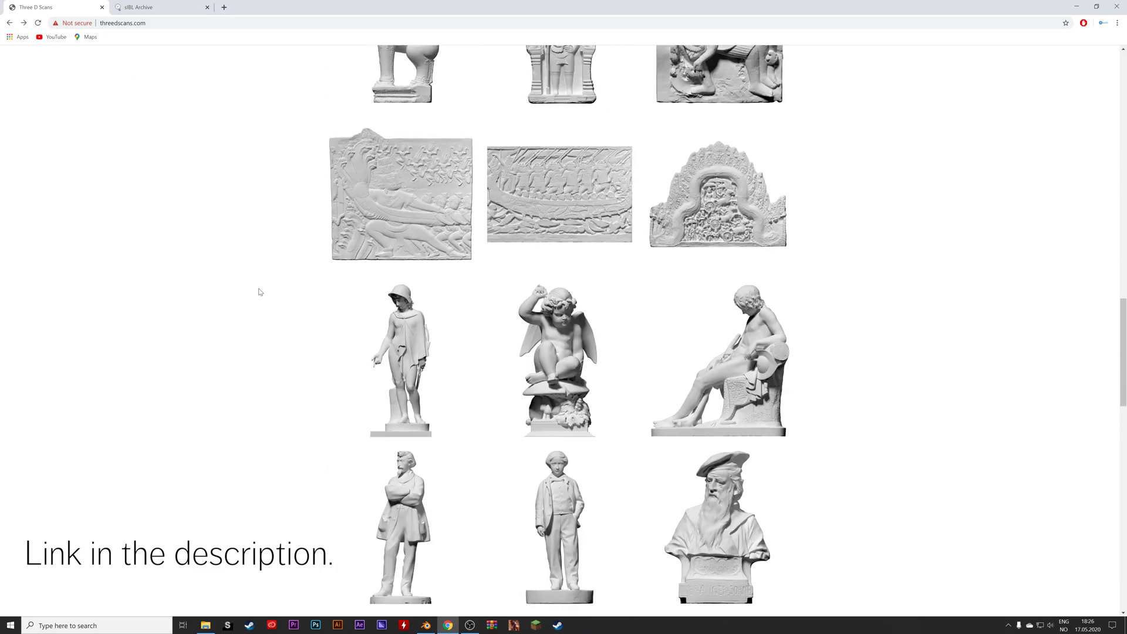
pyautogui.scroll(-12, 258, 291)
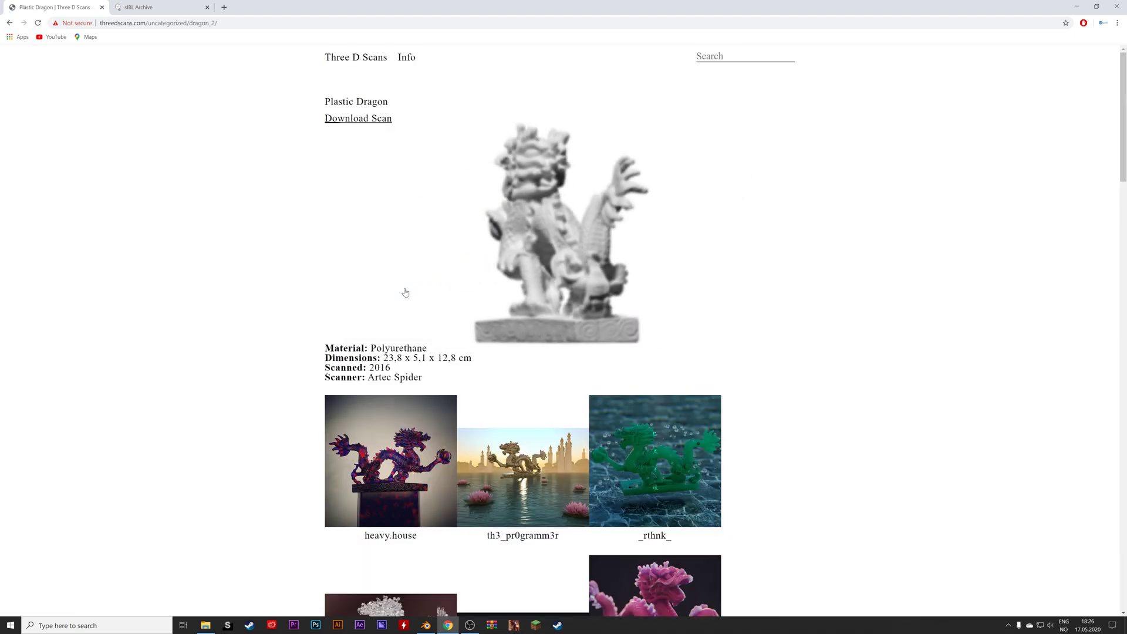
pyautogui.click(371, 122)
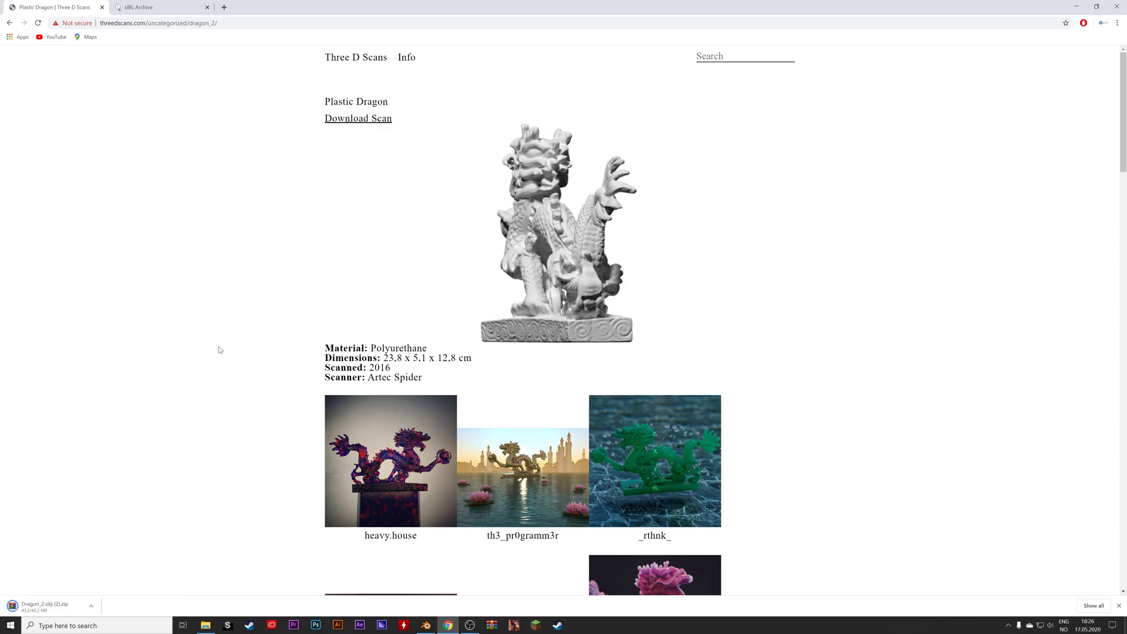
# Extract the downloaded dragon zip with WinRAR into a Dragon_2.obj (2) folder, then return to Blender.
pyautogui.click(91, 606)
pyautogui.click(114, 575)
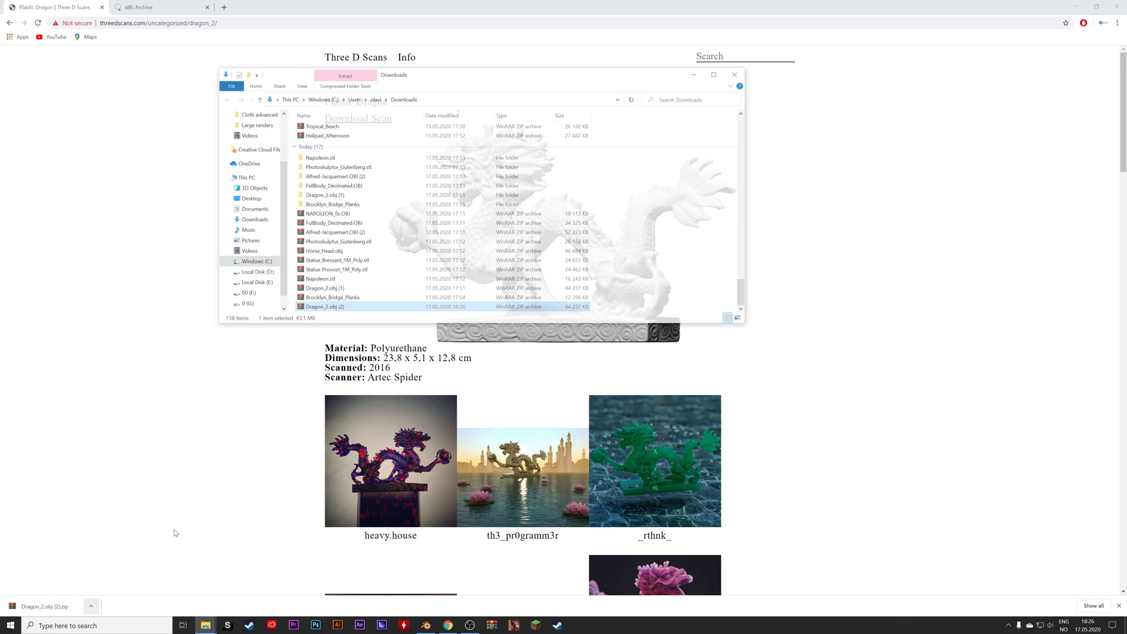
pyautogui.rightClick(323, 310)
pyautogui.click(352, 355)
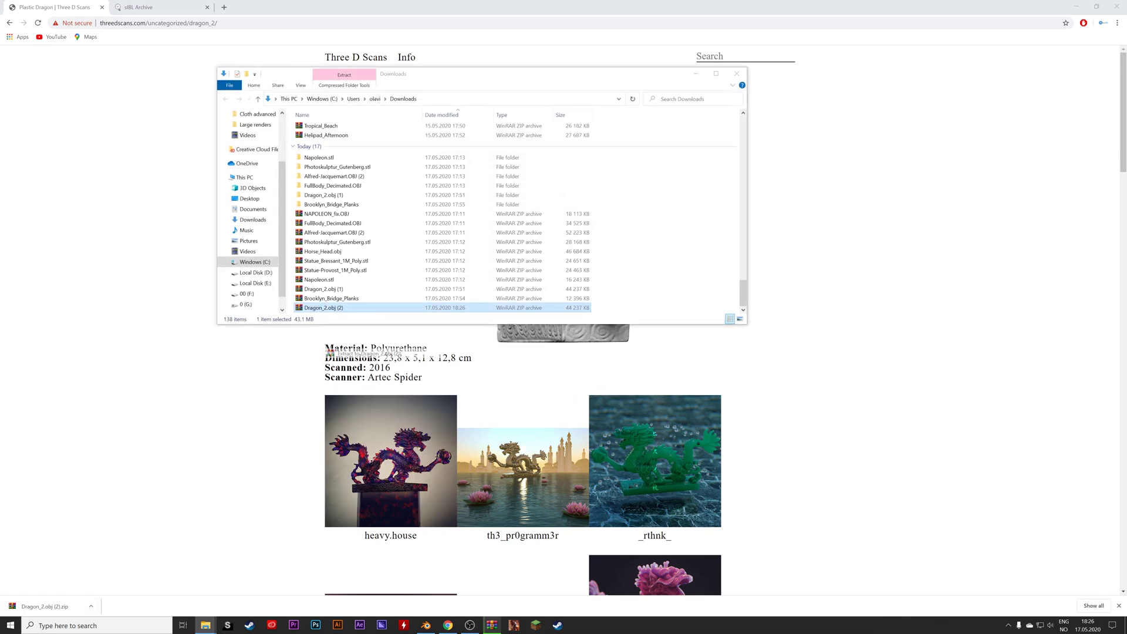
pyautogui.click(425, 625)
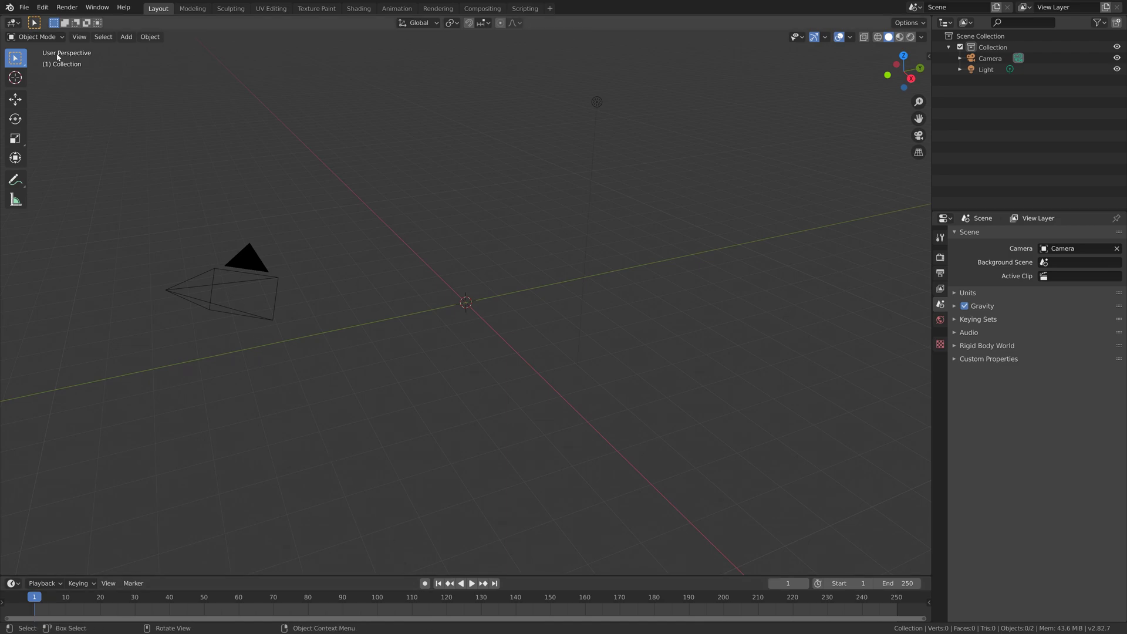
# Import Dragon_2.obj from the Dragon_2.obj (1) folder as a Wavefront OBJ.
pyautogui.click(23, 7)
pyautogui.moveTo(58, 157)
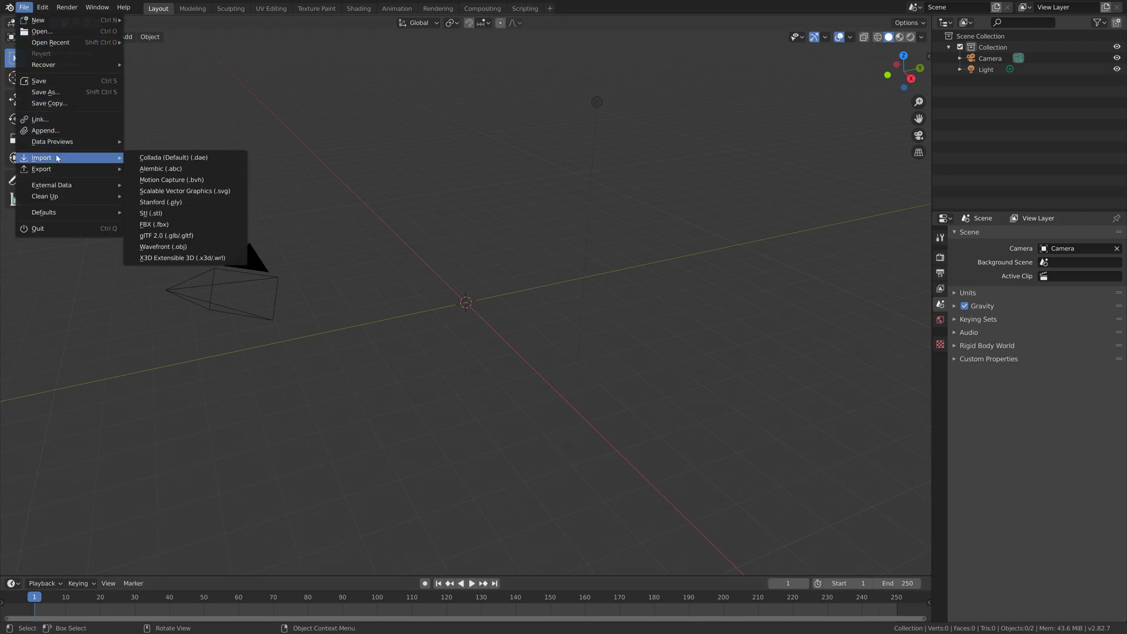
pyautogui.click(179, 246)
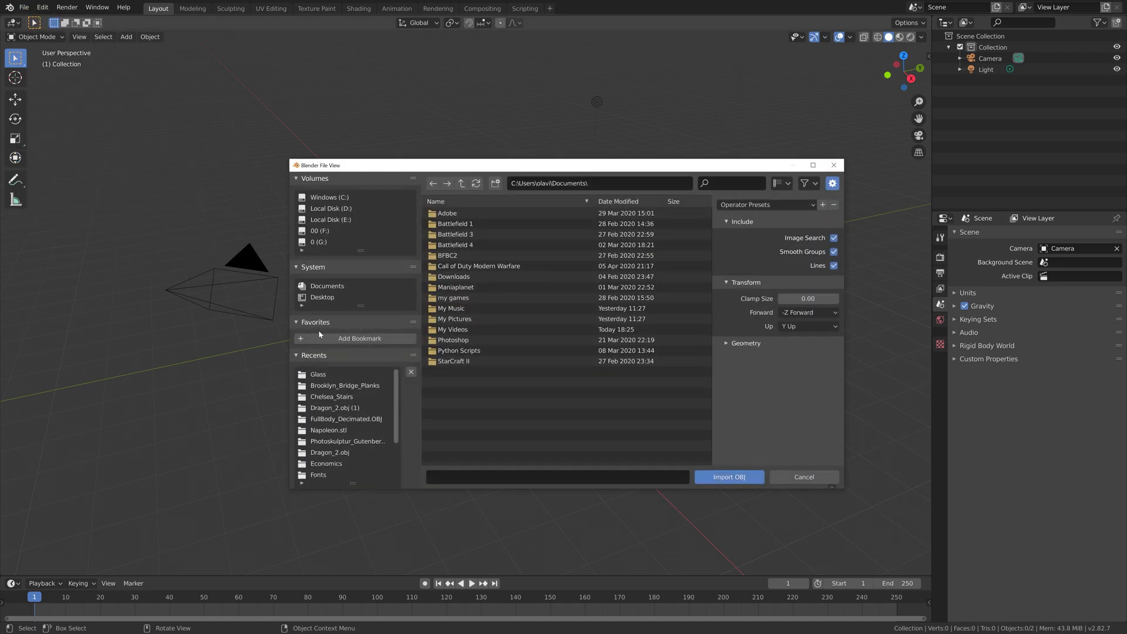
pyautogui.click(356, 411)
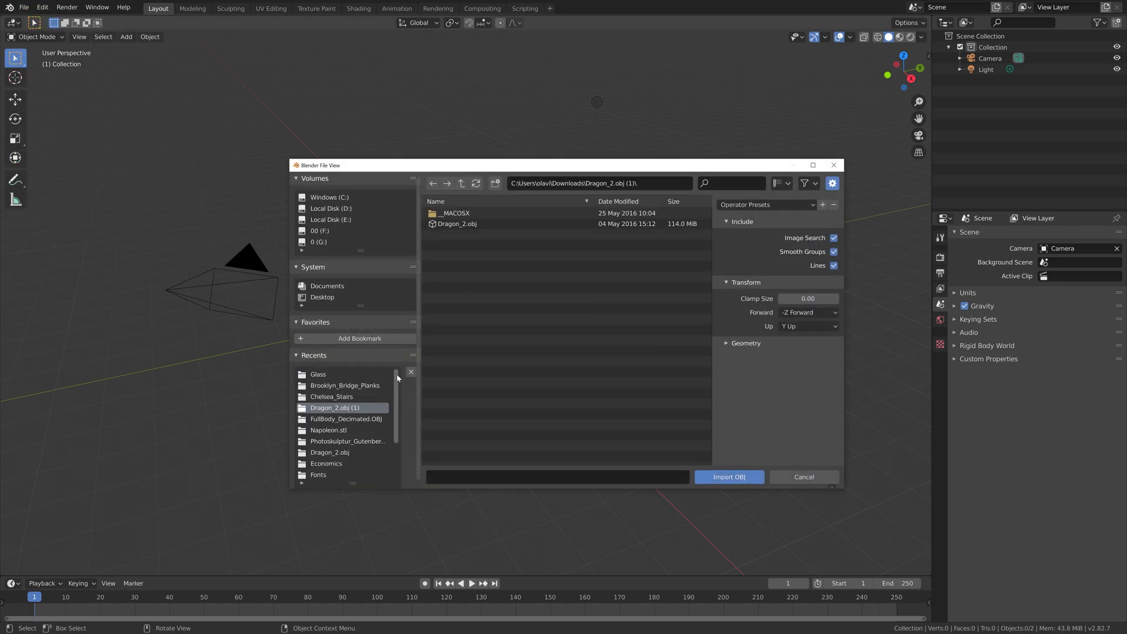
pyautogui.click(460, 224)
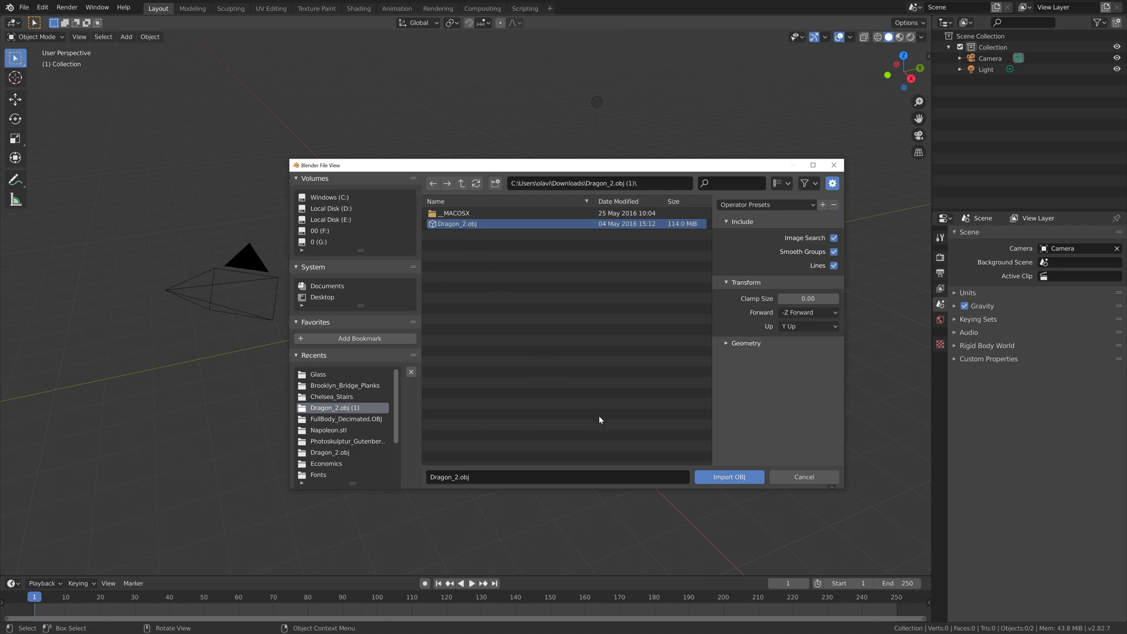
pyautogui.click(717, 478)
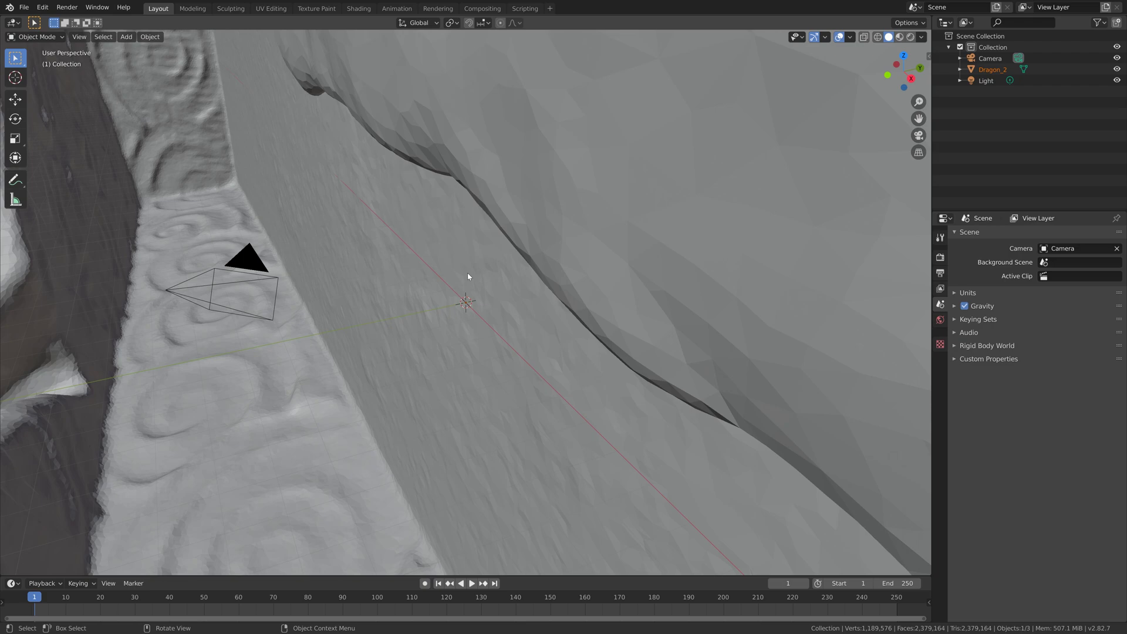
# Rotate the dragon -90° on X to stand it upright and scale it down.
pyautogui.scroll(-10, 468, 275)
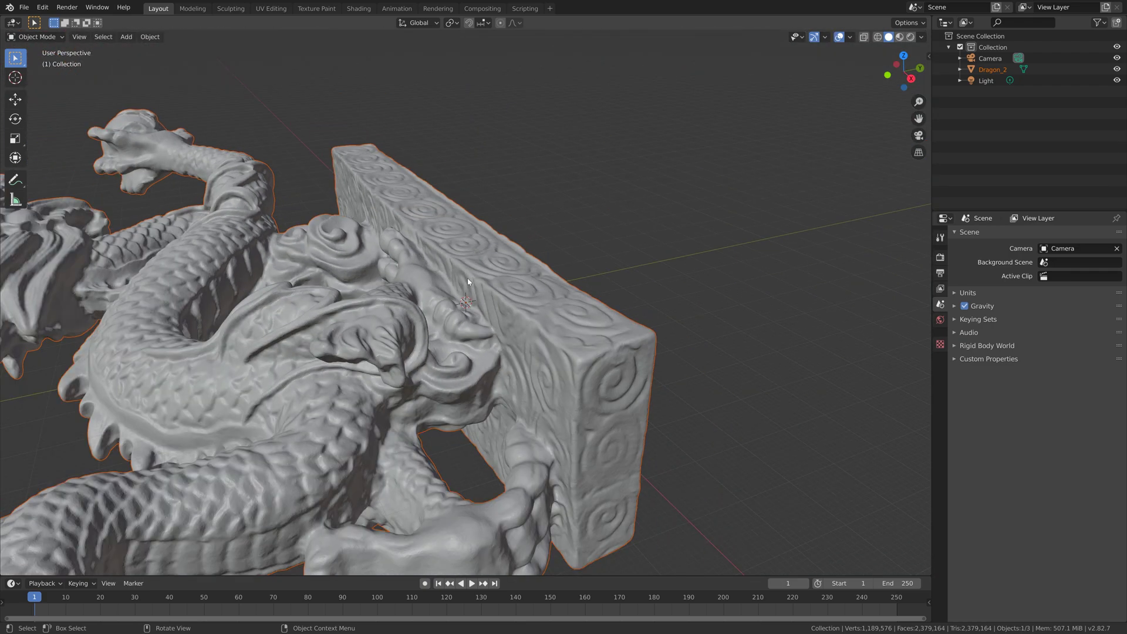
pyautogui.write('rx')
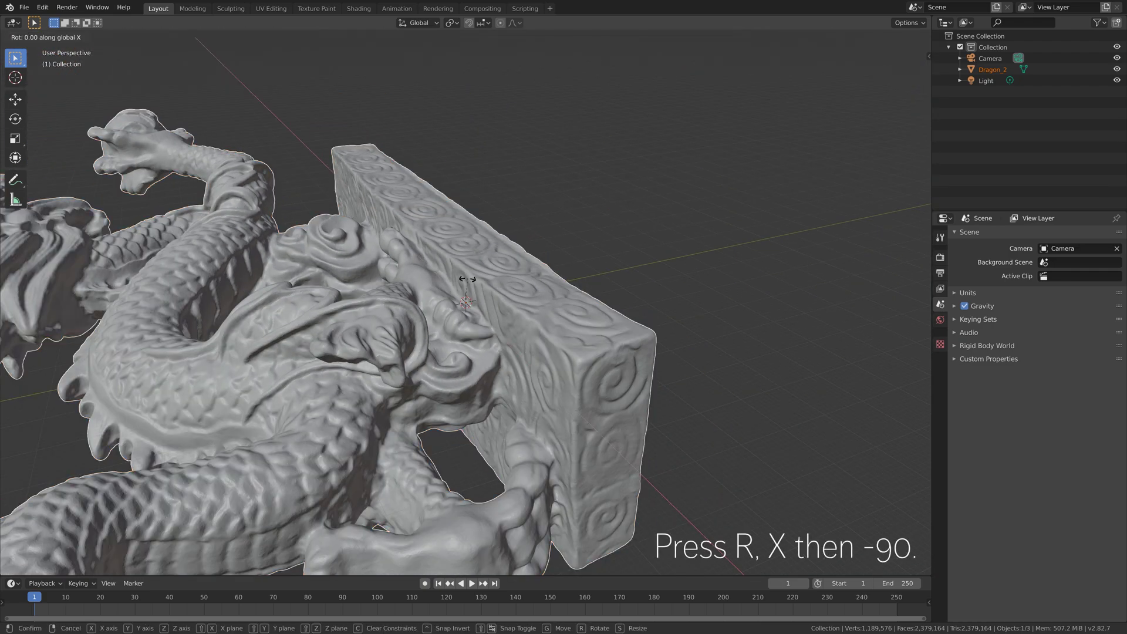
pyautogui.write('-90')
pyautogui.press('Return')
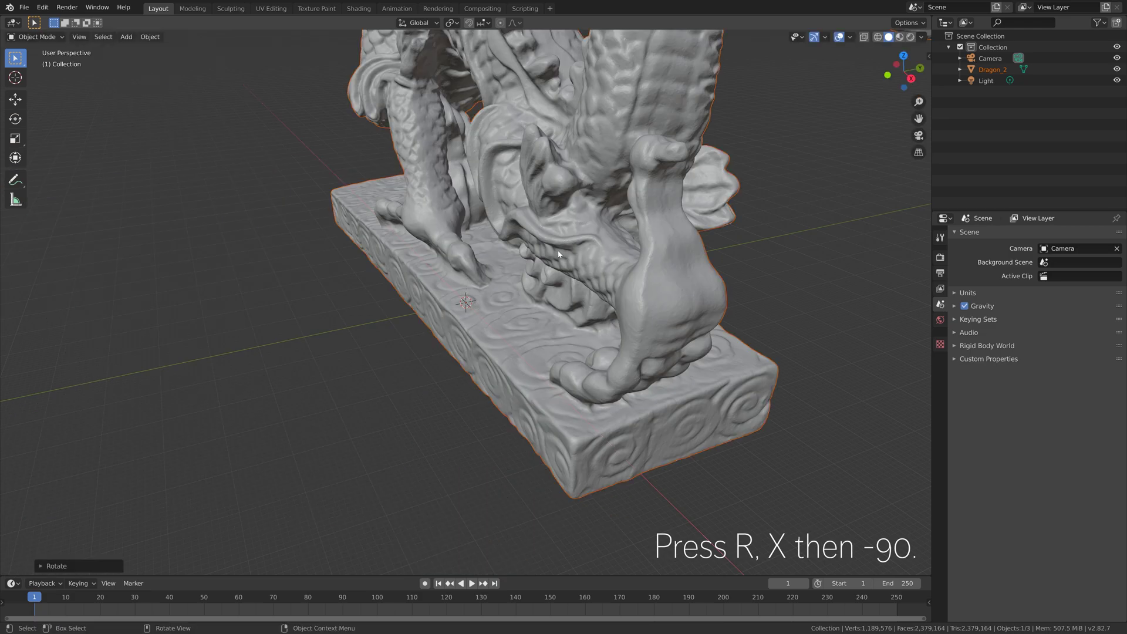
pyautogui.moveTo(559, 254); pyautogui.dragTo(709, 93, button='middle')
pyautogui.press('s')
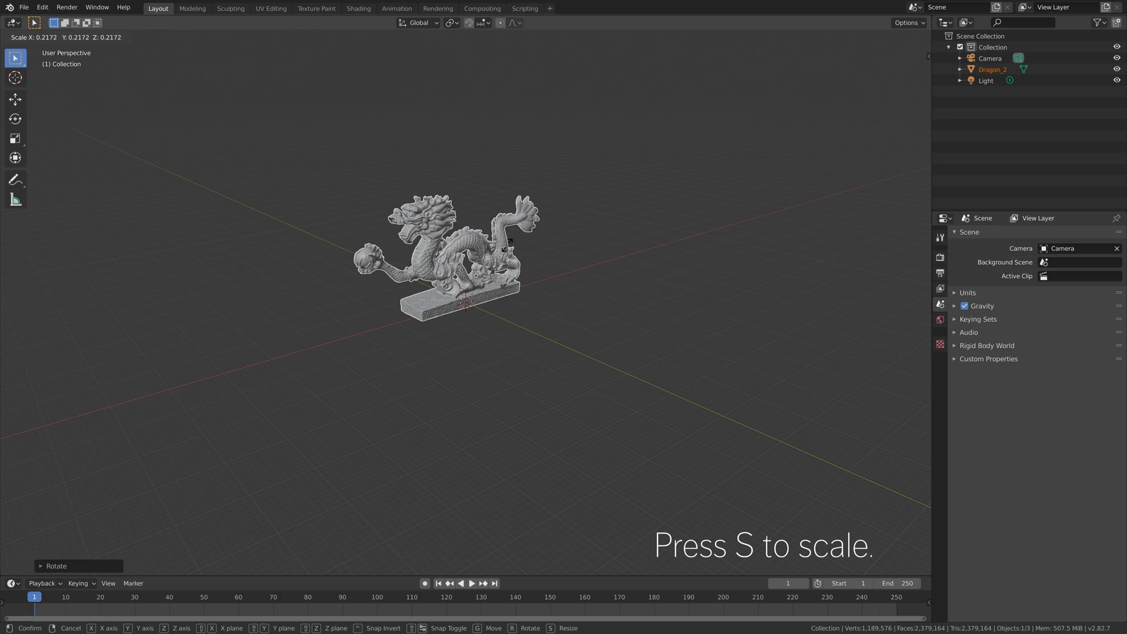
pyautogui.click(506, 246)
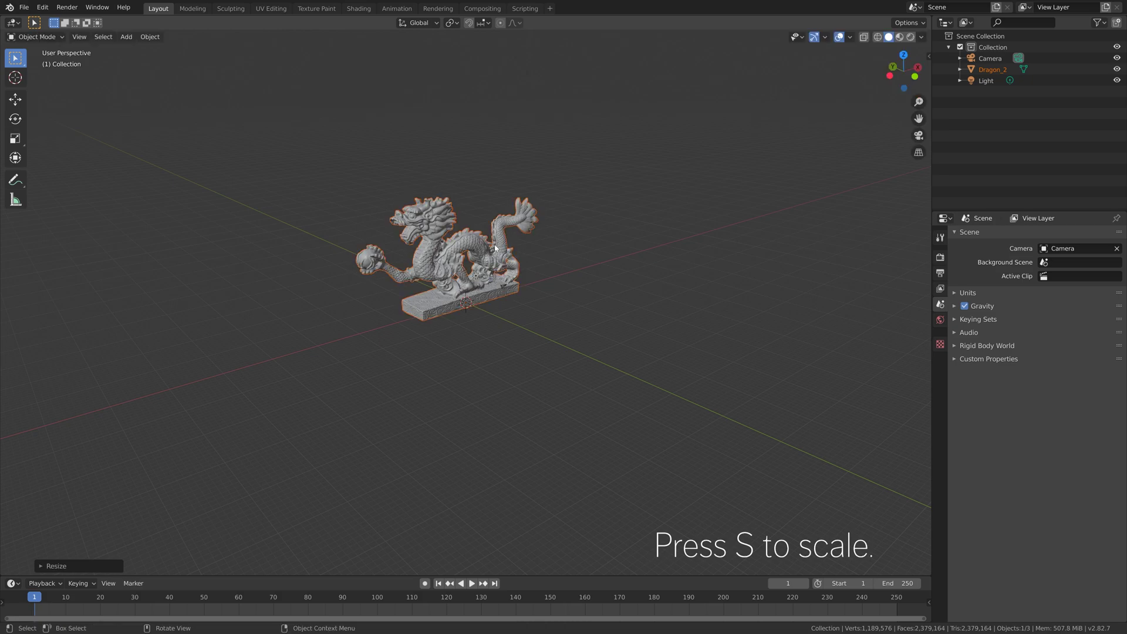
# Apply Shade Smooth to the dragon and orbit around it to check.
pyautogui.click(152, 37)
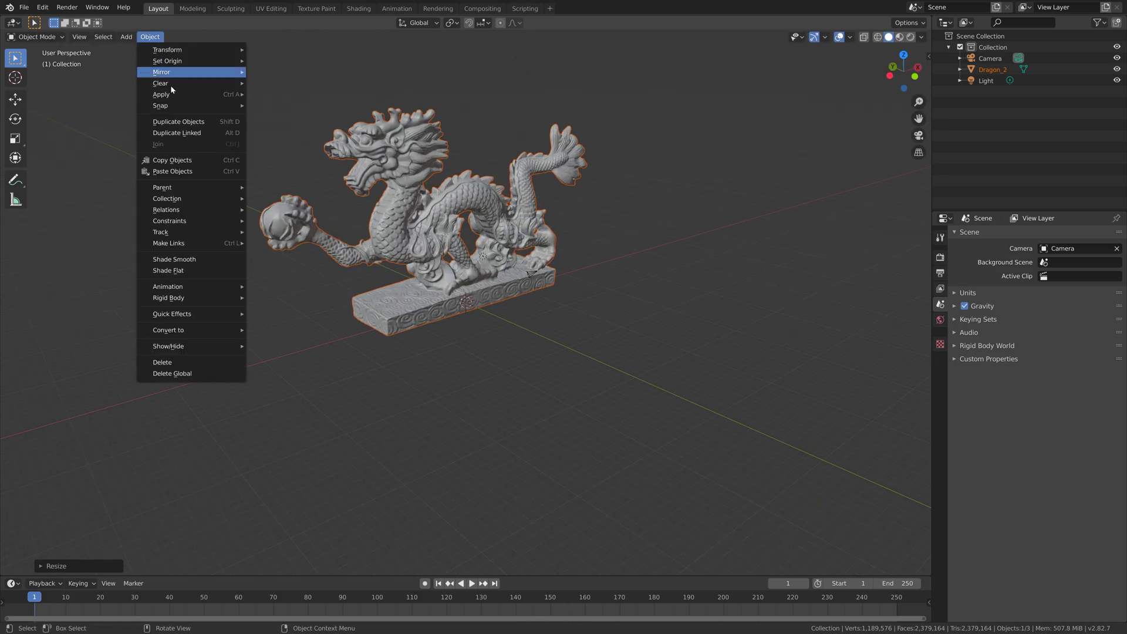
pyautogui.click(218, 258)
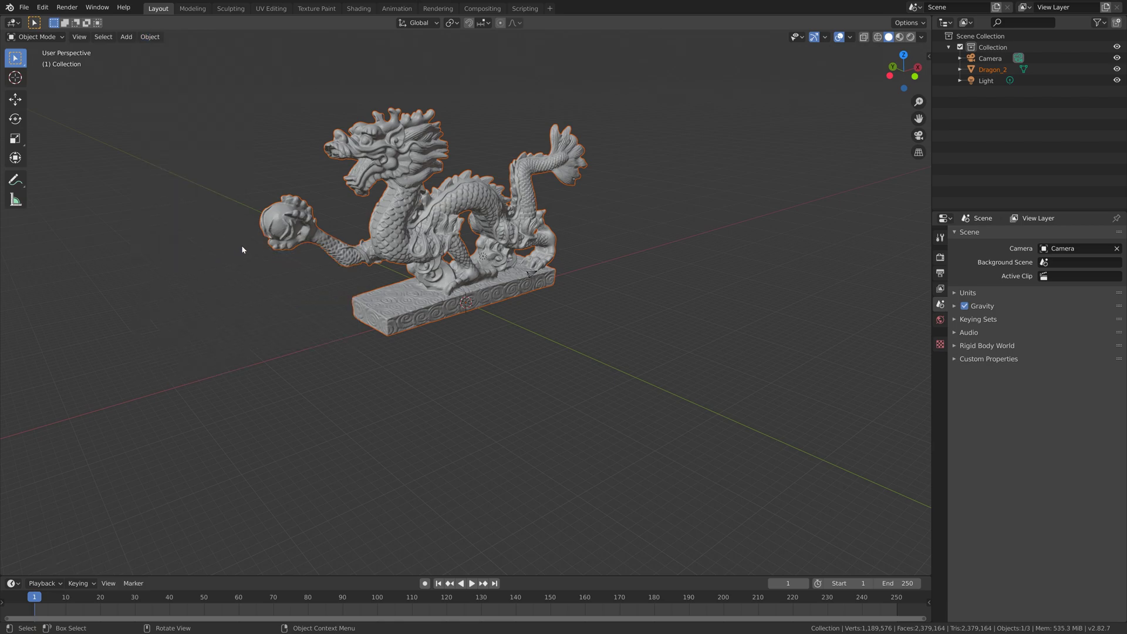
pyautogui.moveTo(386, 147)
pyautogui.mouseDown(button='middle')
pyautogui.moveTo(611, 144)
pyautogui.moveTo(395, 141)
pyautogui.mouseUp(button='middle')
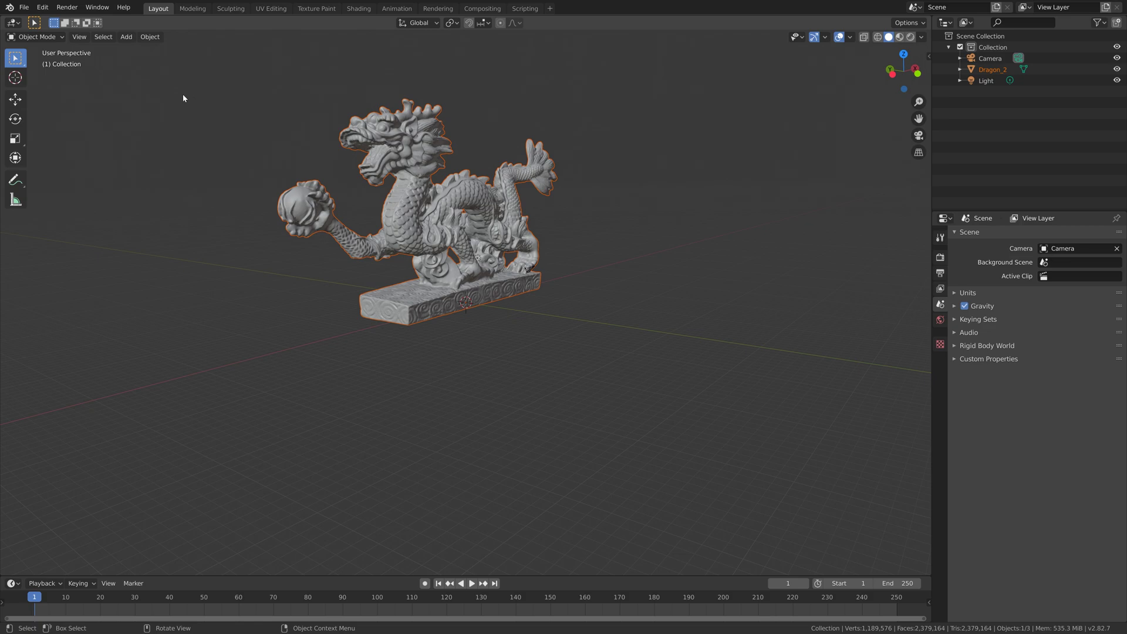
# Add a plane and scale it to 256.356 as a ground floor under the dragon.
pyautogui.hotkey('shift', 'a')
pyautogui.moveTo(269, 153)
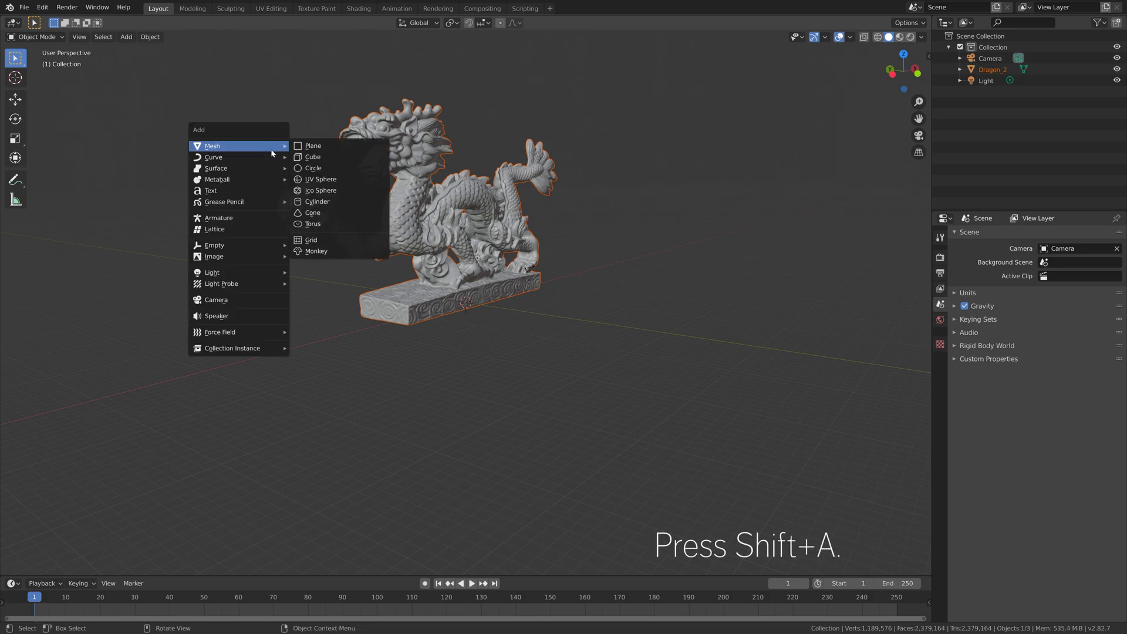
pyautogui.click(320, 148)
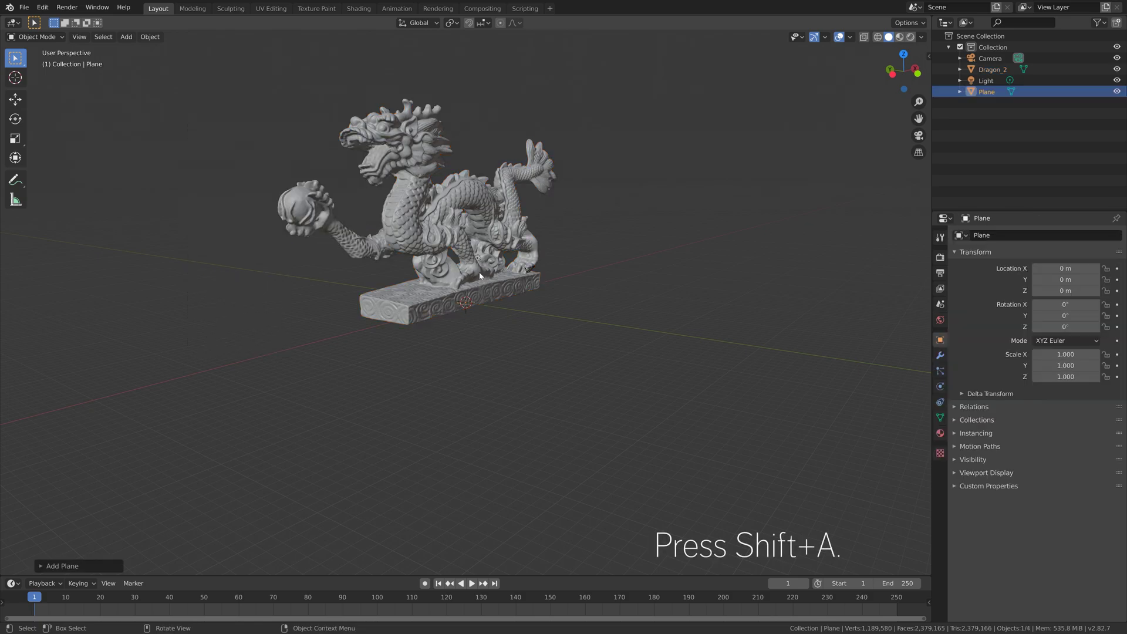
pyautogui.press('s')
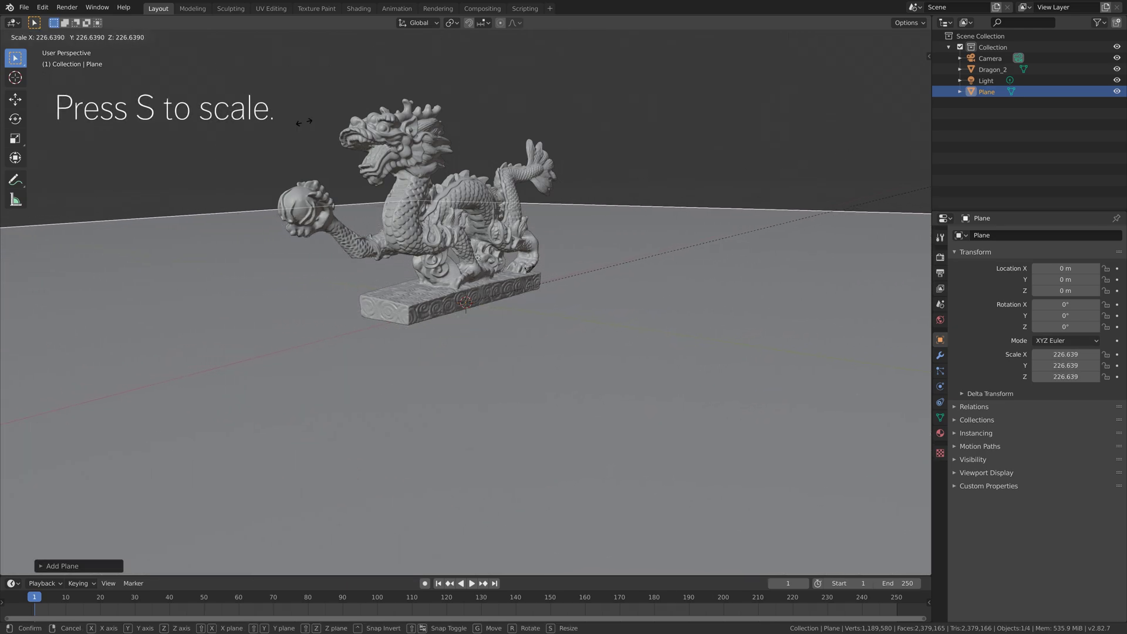
pyautogui.click(216, 115)
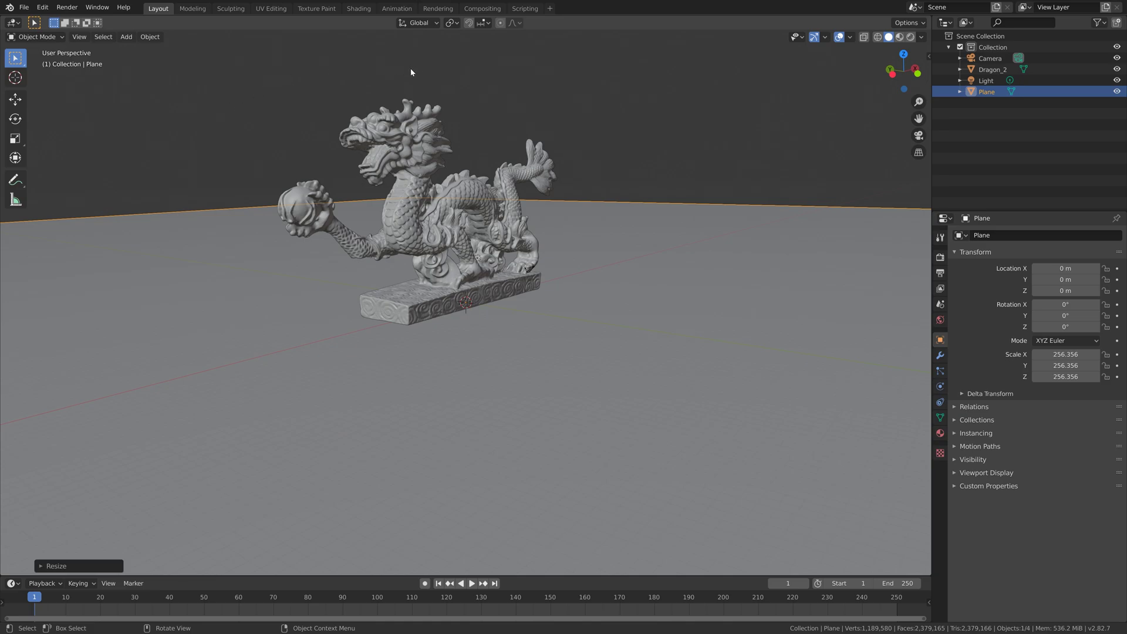
pyautogui.moveTo(411, 71)
pyautogui.mouseDown(button='middle')
pyautogui.moveTo(432, 76)
pyautogui.moveTo(418, 79)
pyautogui.mouseUp(button='middle')
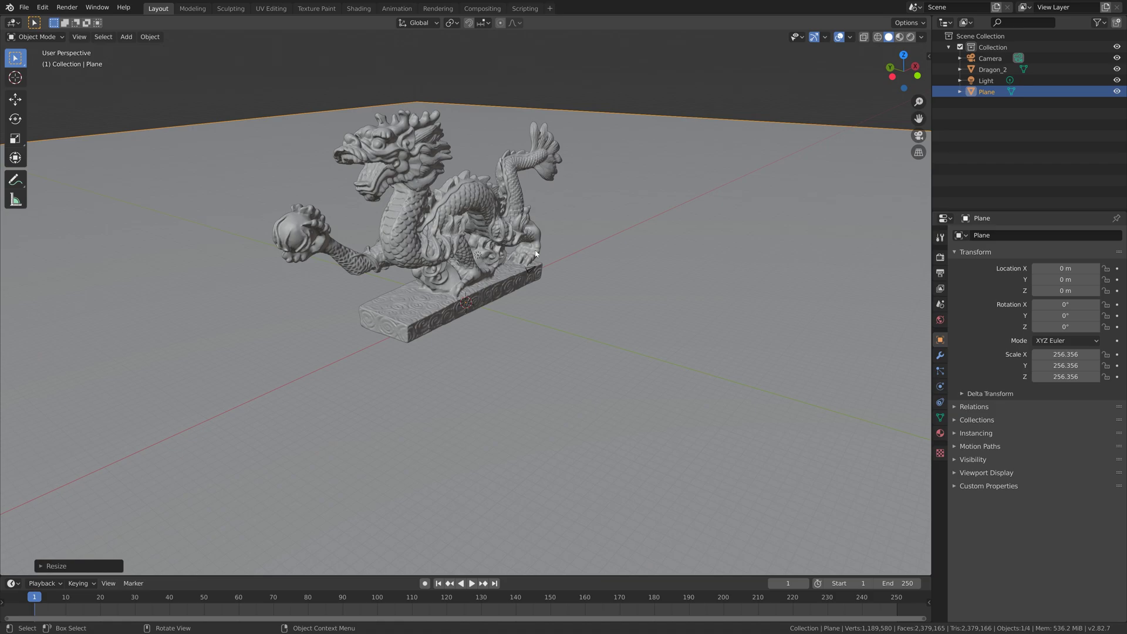
# Give the plane a new material with a Glossy BSDF surface.
pyautogui.click(939, 433)
pyautogui.click(1014, 284)
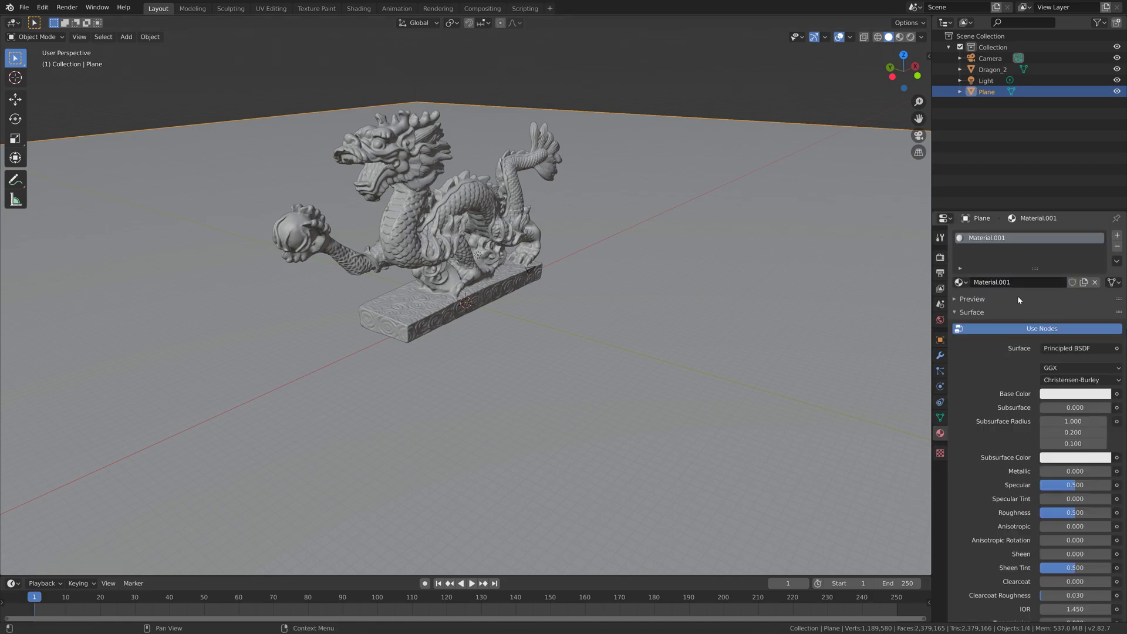
pyautogui.click(1067, 348)
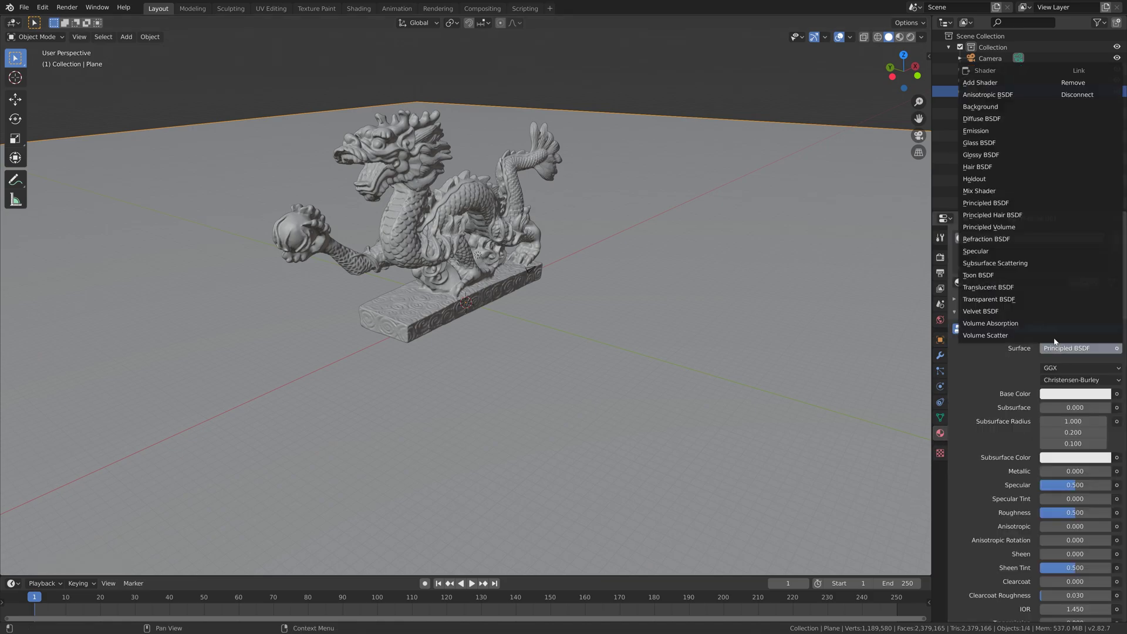
pyautogui.click(997, 155)
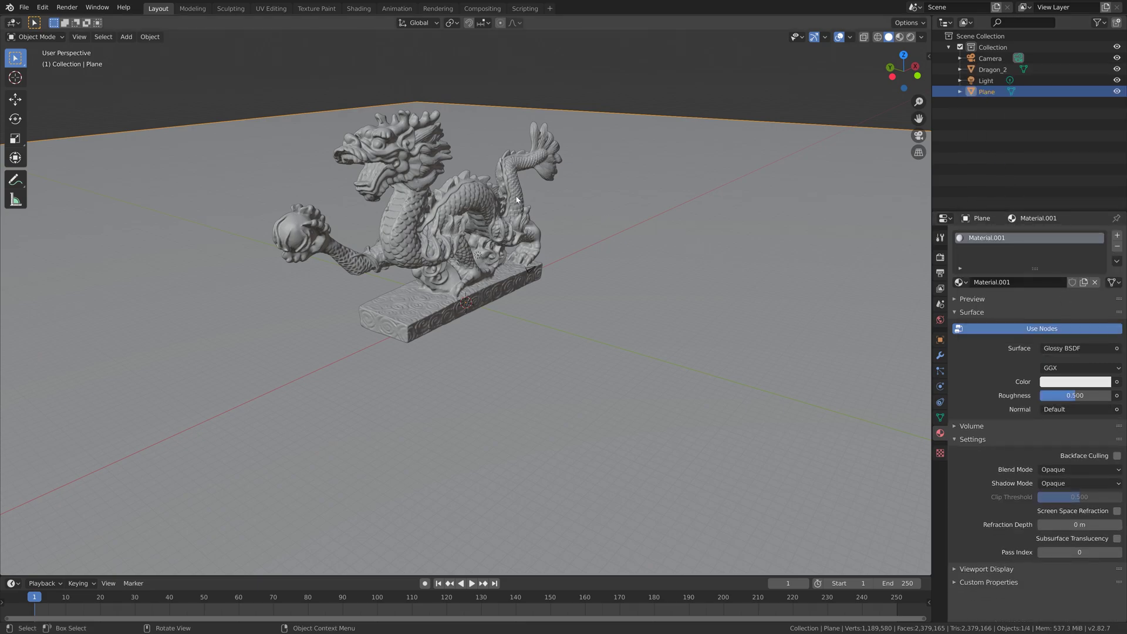
# Switch the dragon's Default OBJ material surface to Glass BSDF.
pyautogui.click(474, 202)
pyautogui.click(1068, 348)
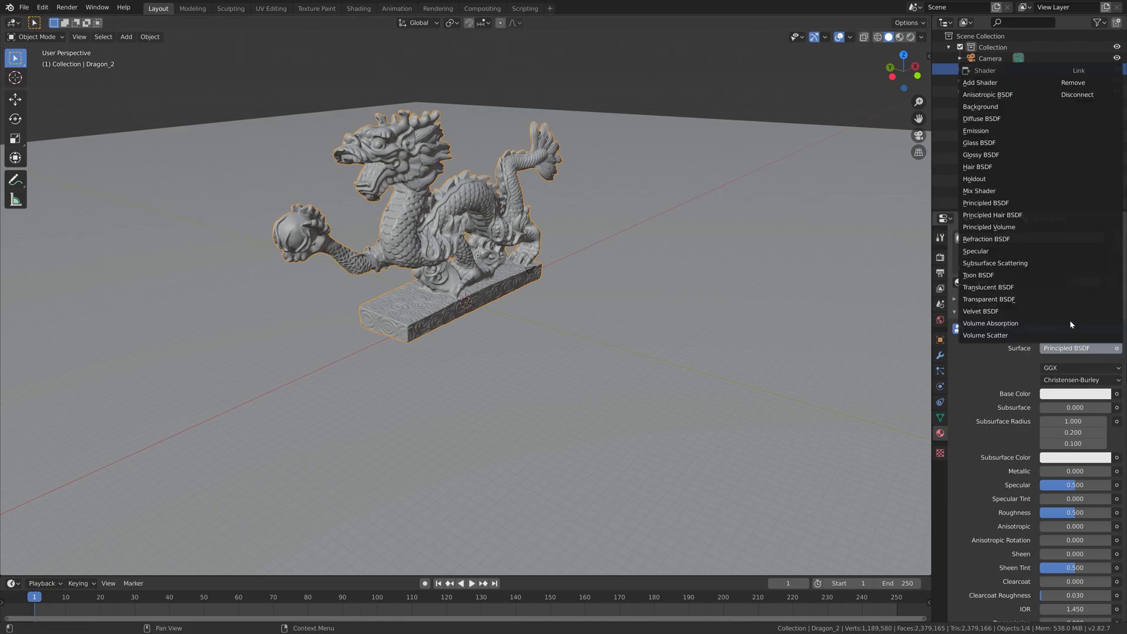
pyautogui.click(1001, 142)
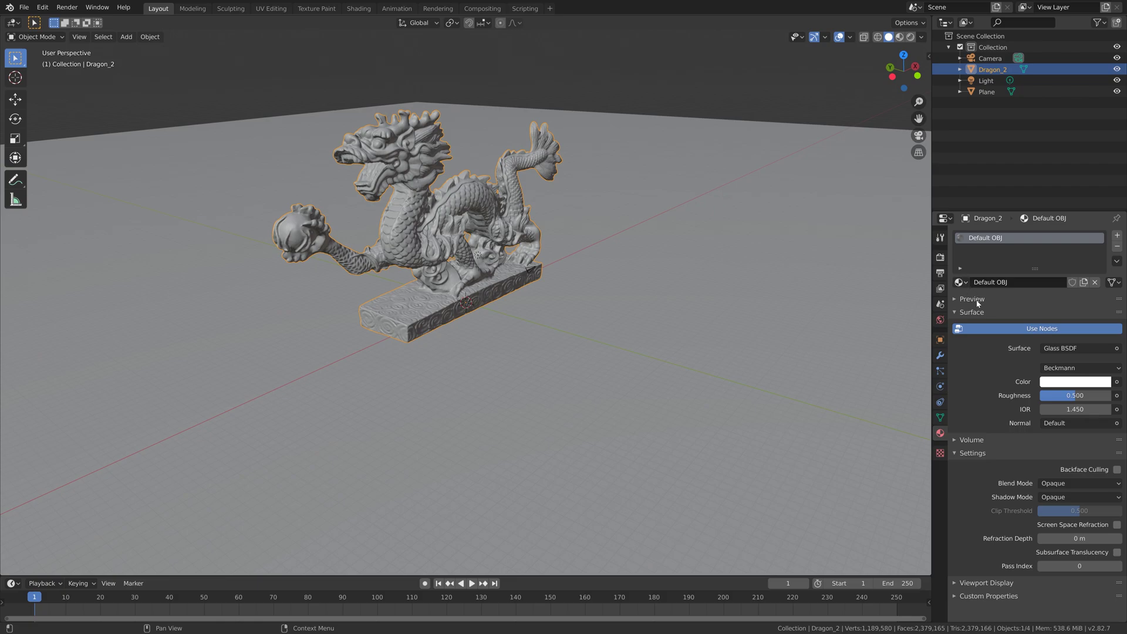
# Render with Cycles on GPU Compute at 128 render and viewport samples, previewed in Rendered shading.
pyautogui.click(940, 261)
pyautogui.click(1062, 235)
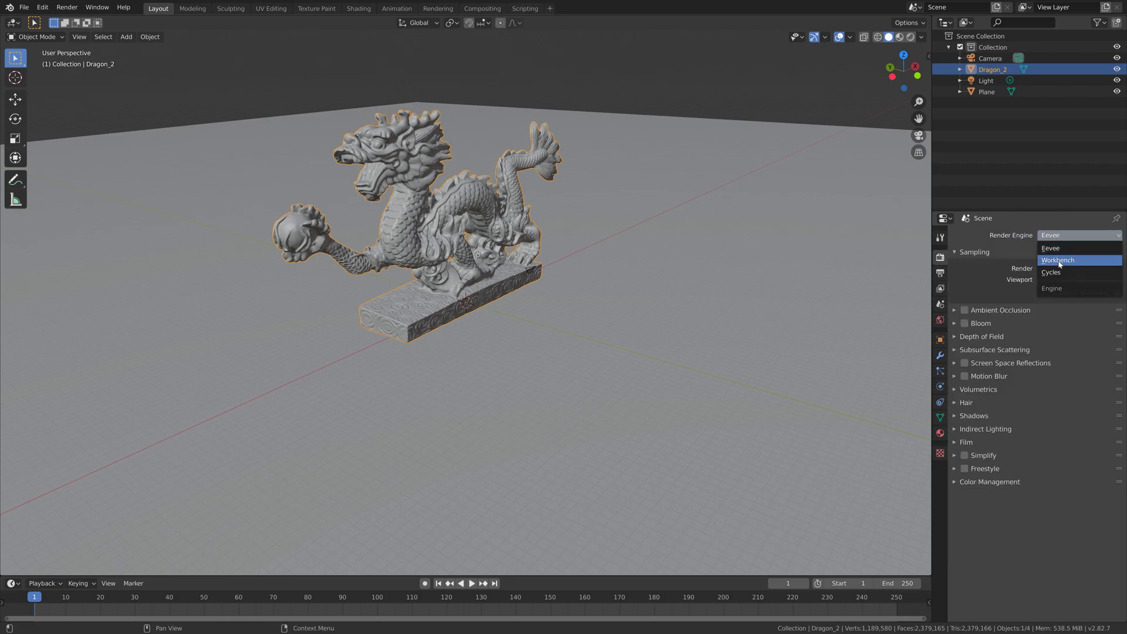
pyautogui.click(1057, 274)
pyautogui.click(1061, 266)
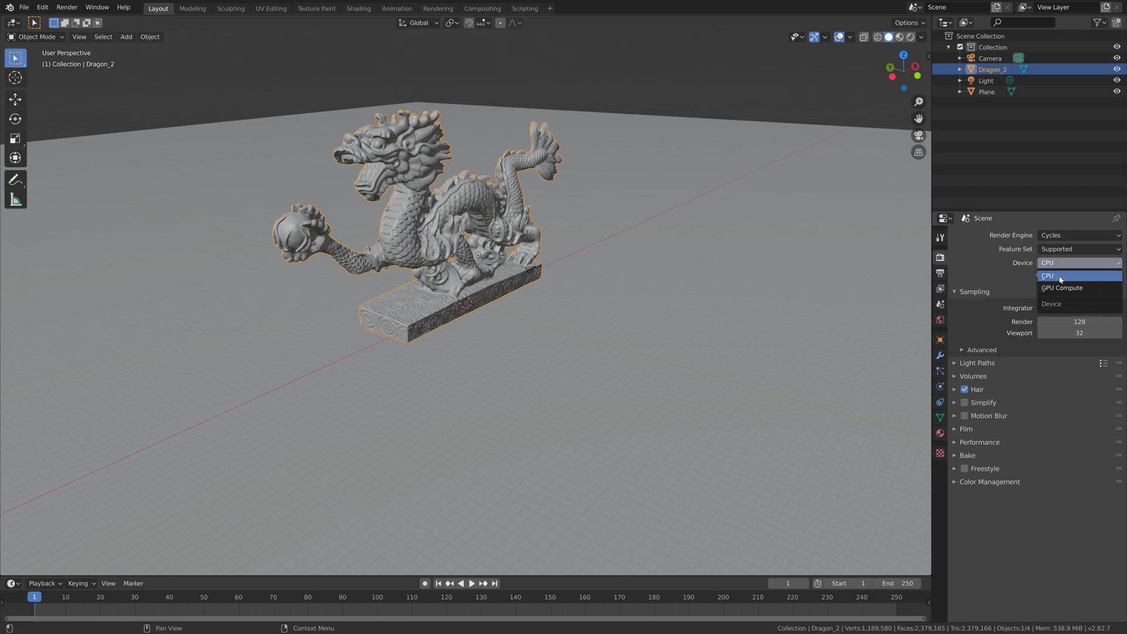
pyautogui.click(1062, 292)
pyautogui.moveTo(1071, 309); pyautogui.dragTo(1071, 323)
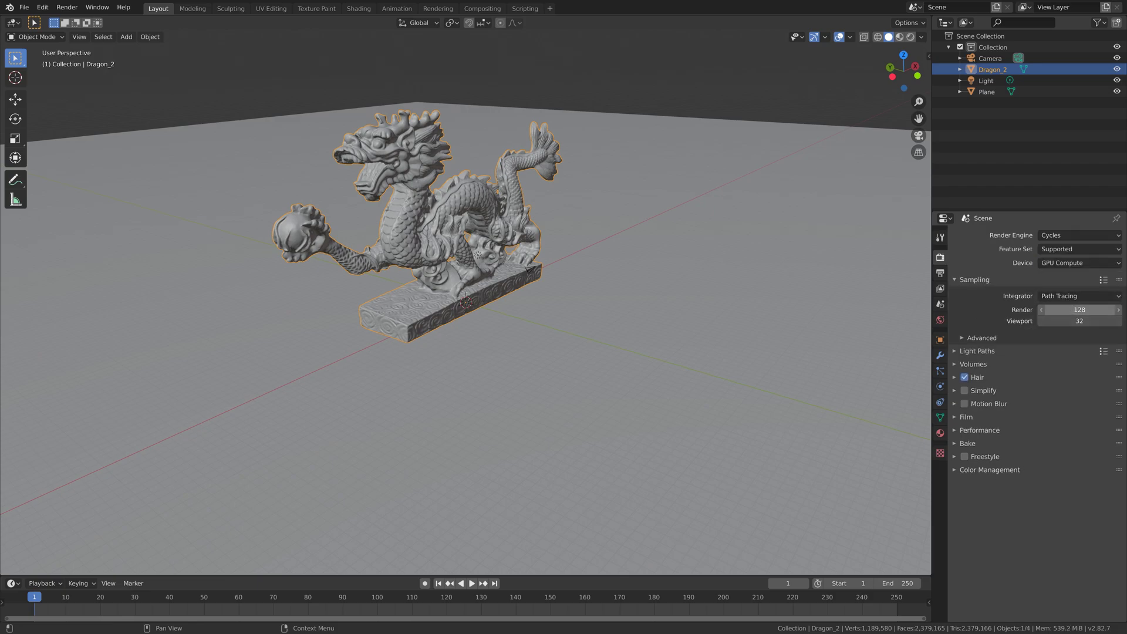
pyautogui.press('Return')
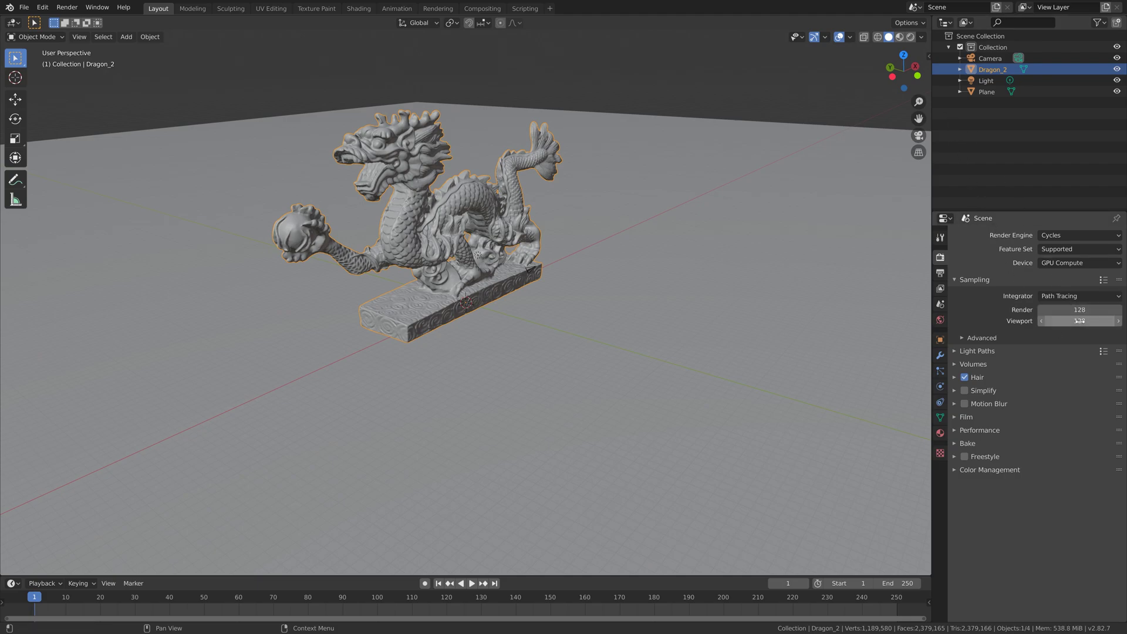
pyautogui.click(910, 37)
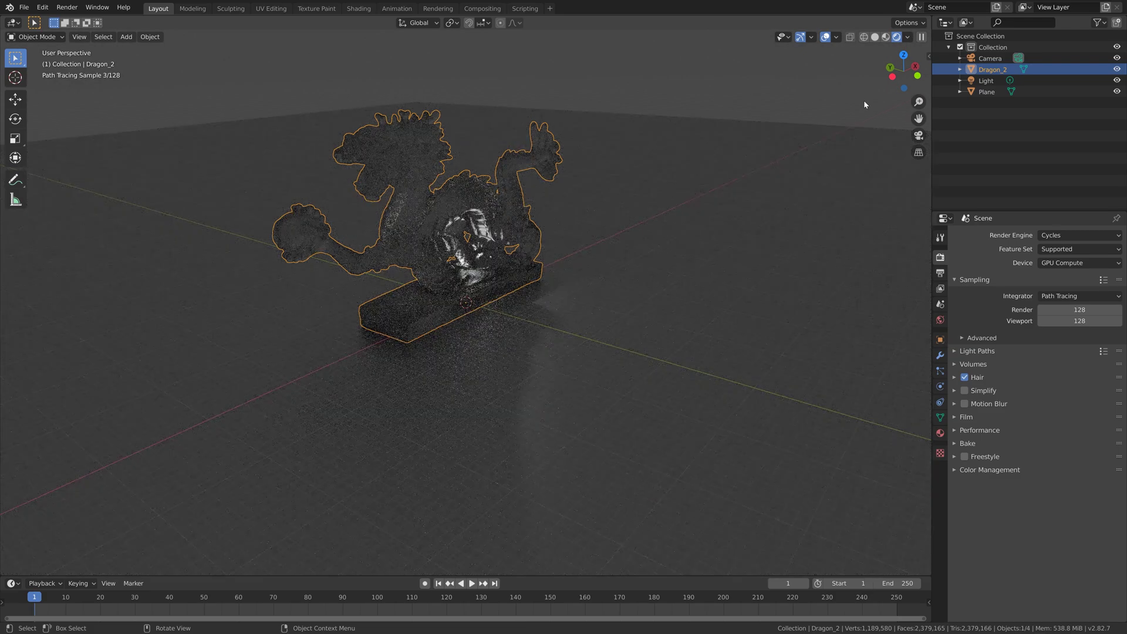
# Turn the light into a Sun with strength 15.
pyautogui.click(986, 81)
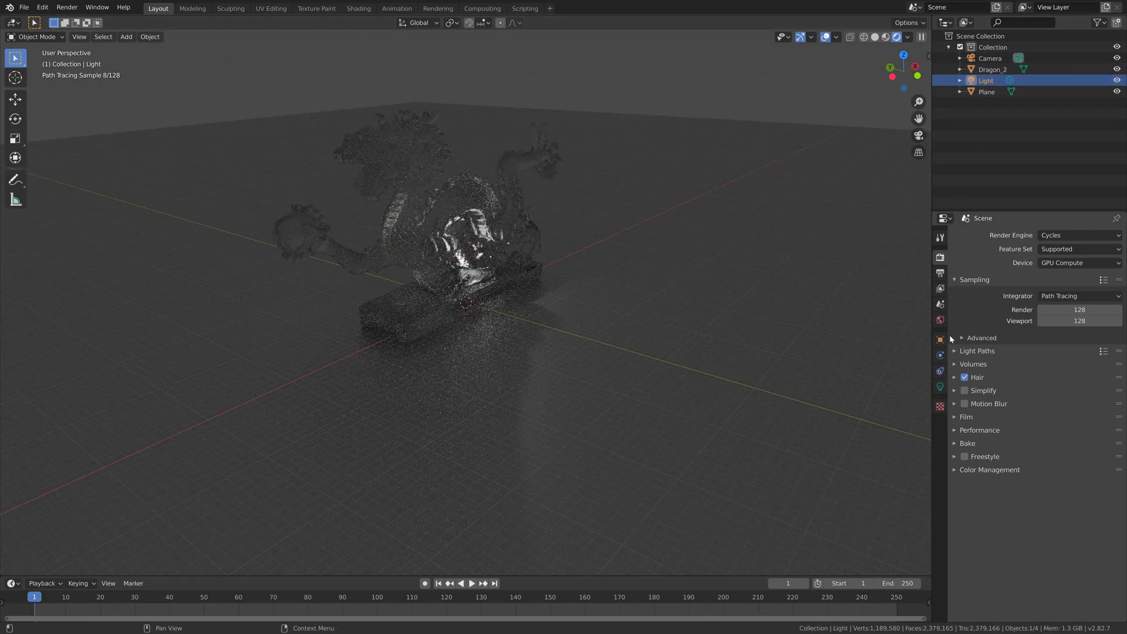
pyautogui.click(941, 387)
pyautogui.click(1005, 283)
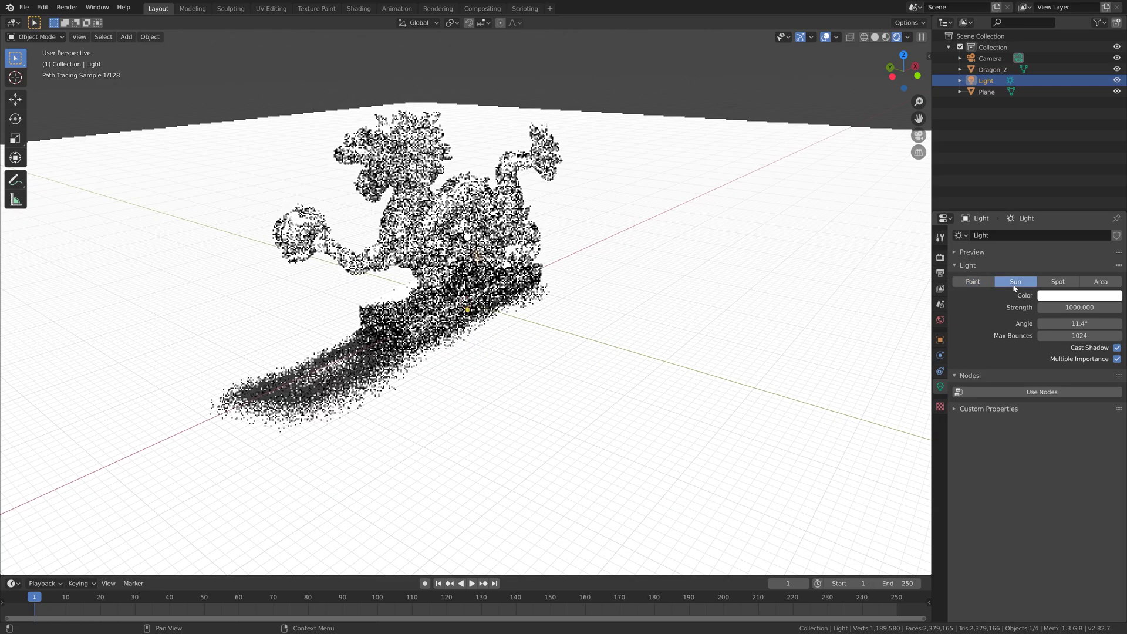
pyautogui.click(1080, 307)
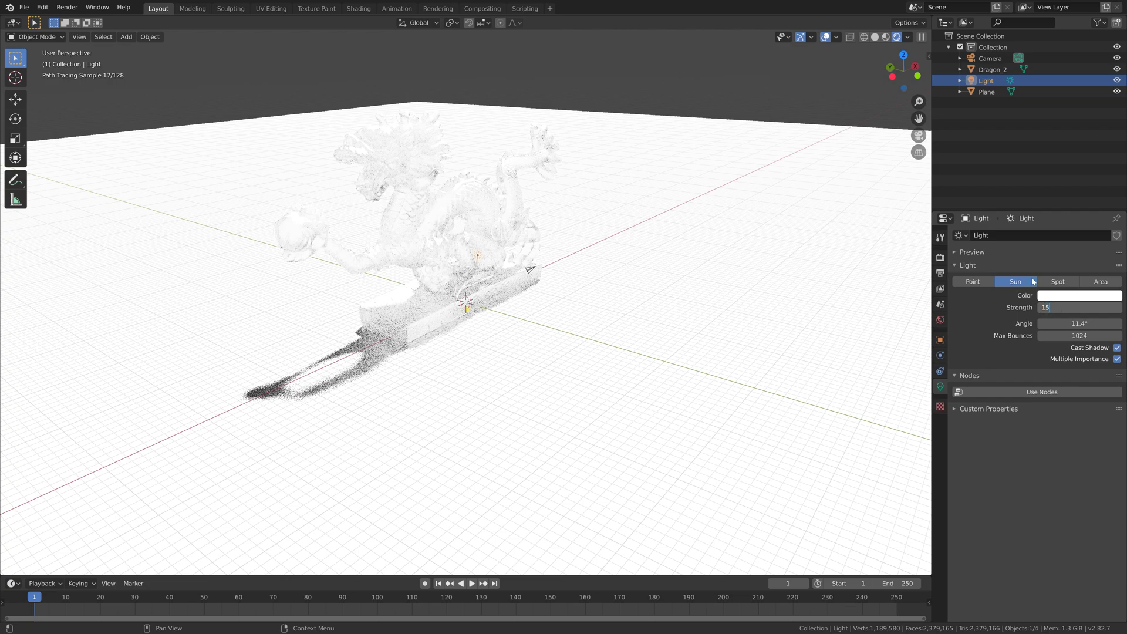
pyautogui.press('Return')
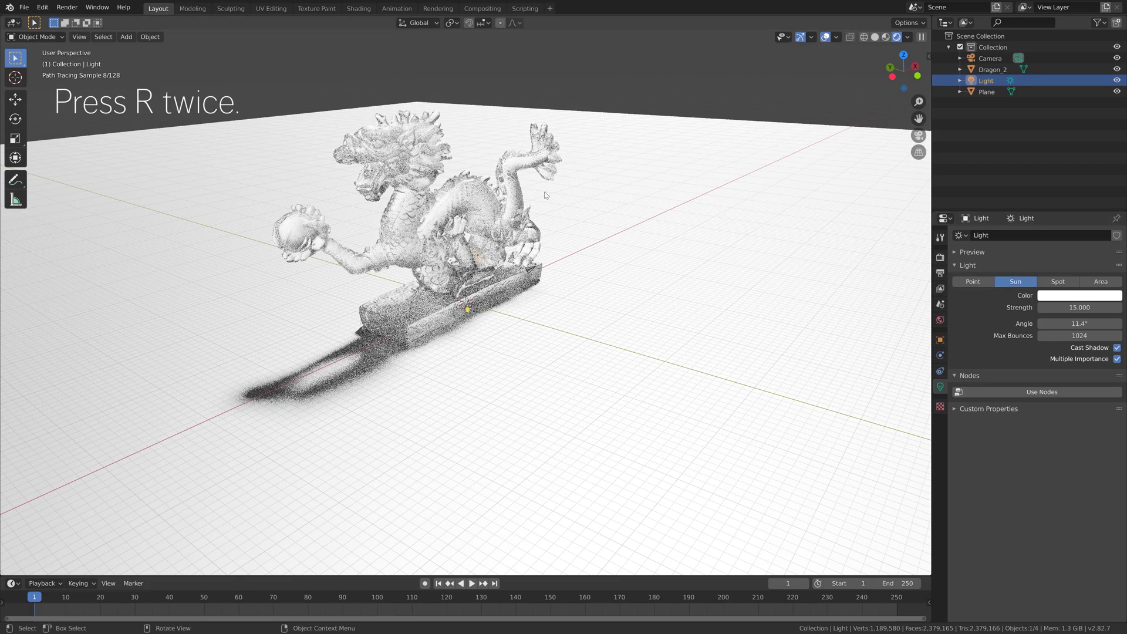
# Rotate the sun so the dragon casts its shadow backward across the plane.
pyautogui.moveTo(558, 174); pyautogui.dragTo(598, 212, button='middle')
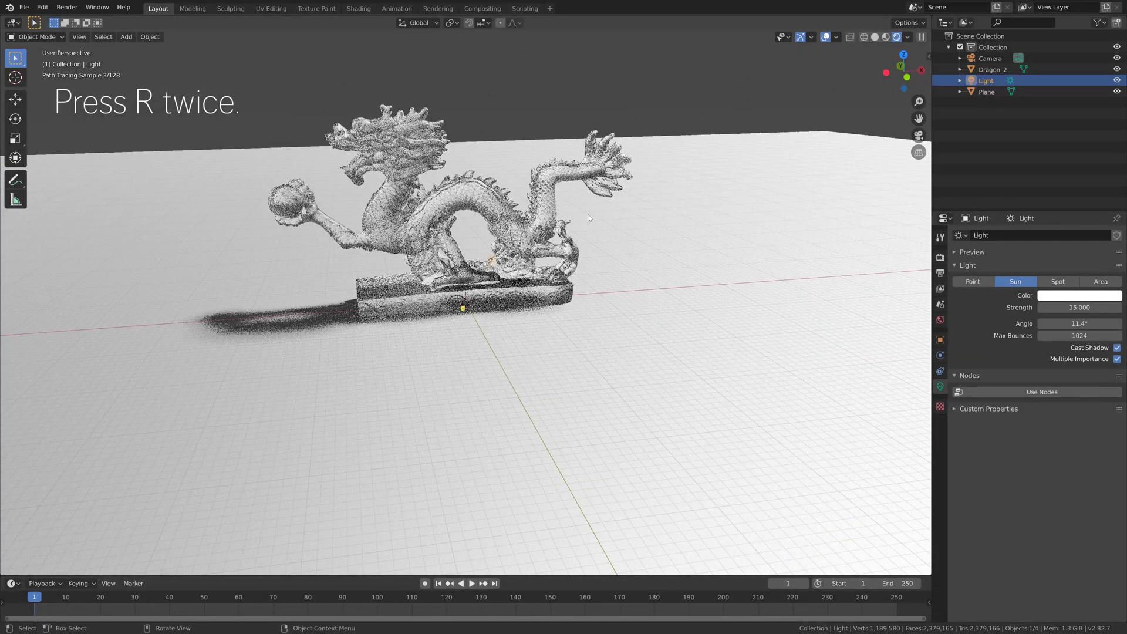
pyautogui.press('r')
pyautogui.press('r')
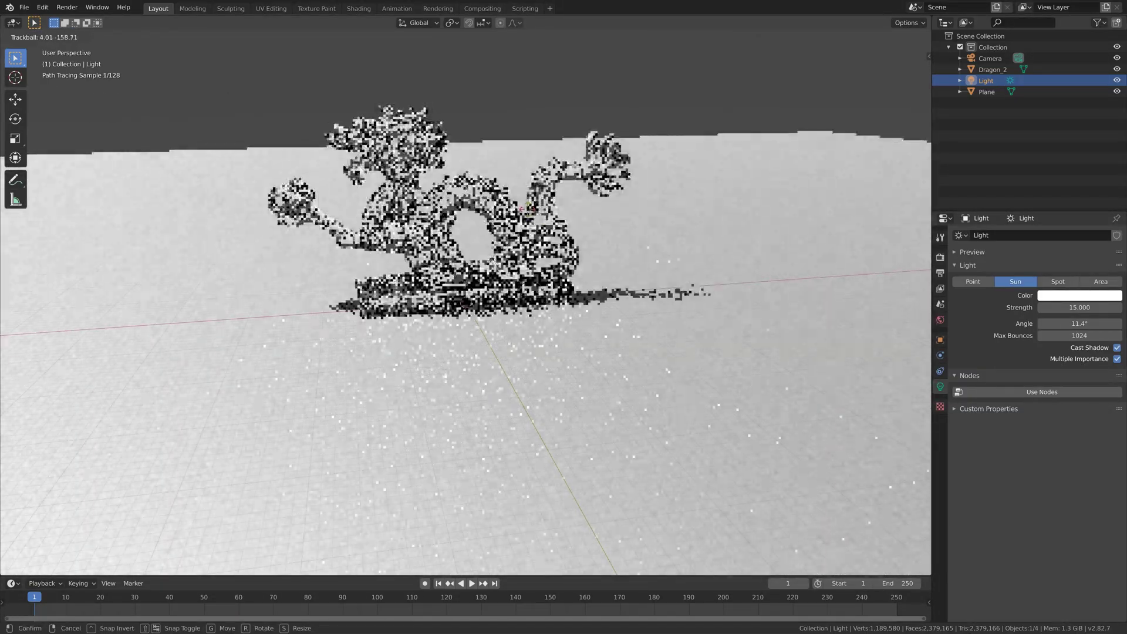
pyautogui.click(527, 209)
pyautogui.moveTo(526, 209)
pyautogui.mouseDown(button='middle')
pyautogui.moveTo(531, 199)
pyautogui.moveTo(535, 209)
pyautogui.mouseUp(button='middle')
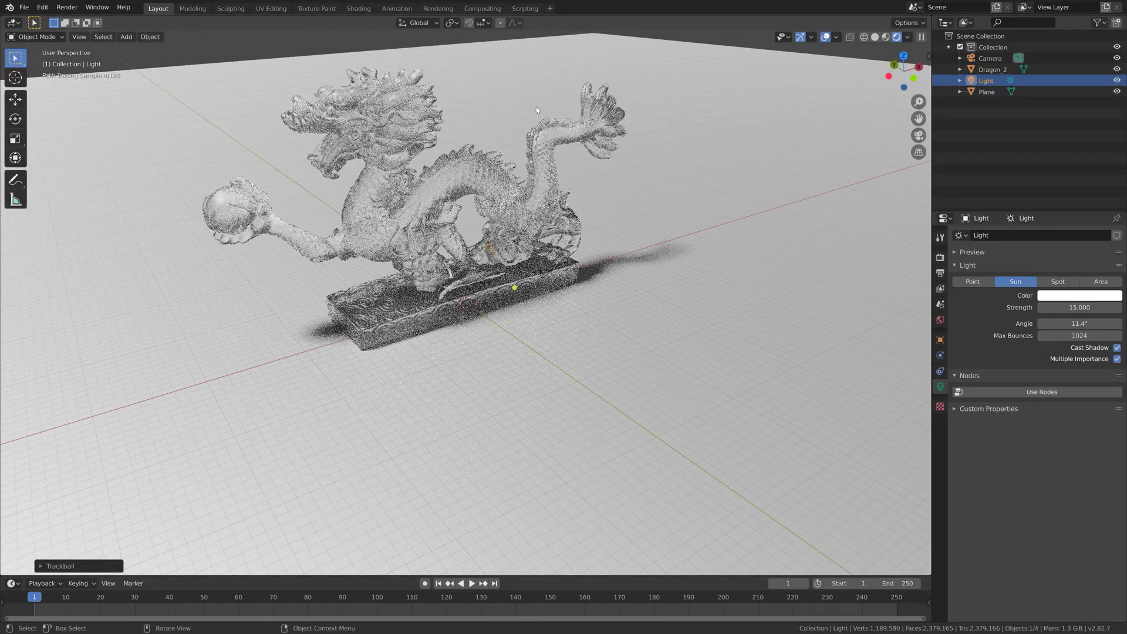
pyautogui.click(876, 268)
# Darken the plane's glossy colour almost to black, value 0.070.
pyautogui.click(939, 432)
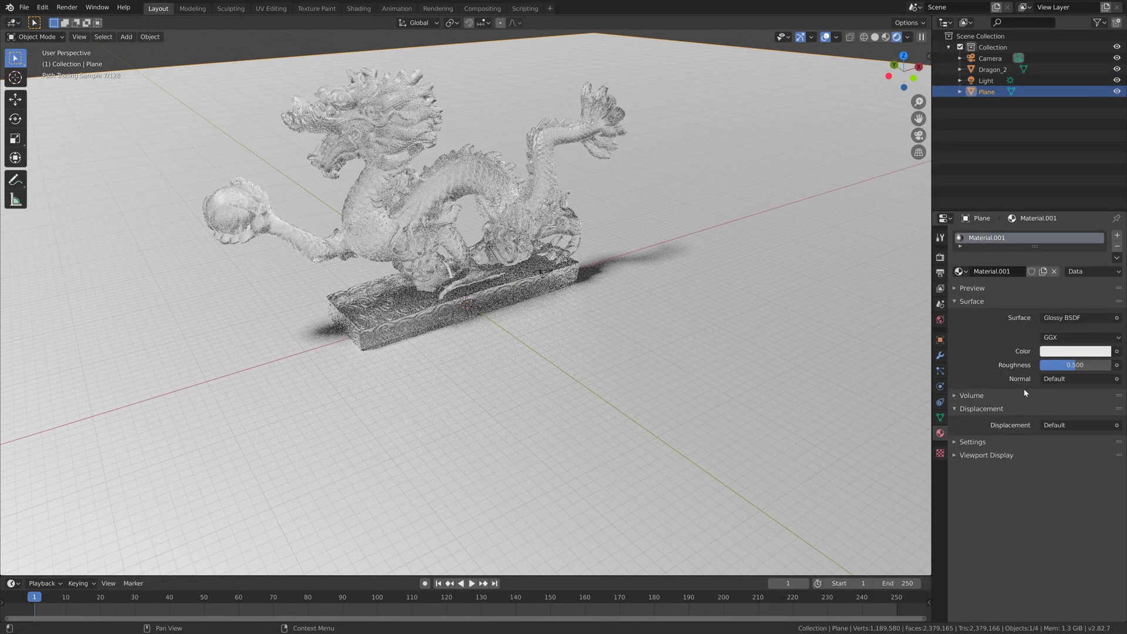
pyautogui.click(1075, 351)
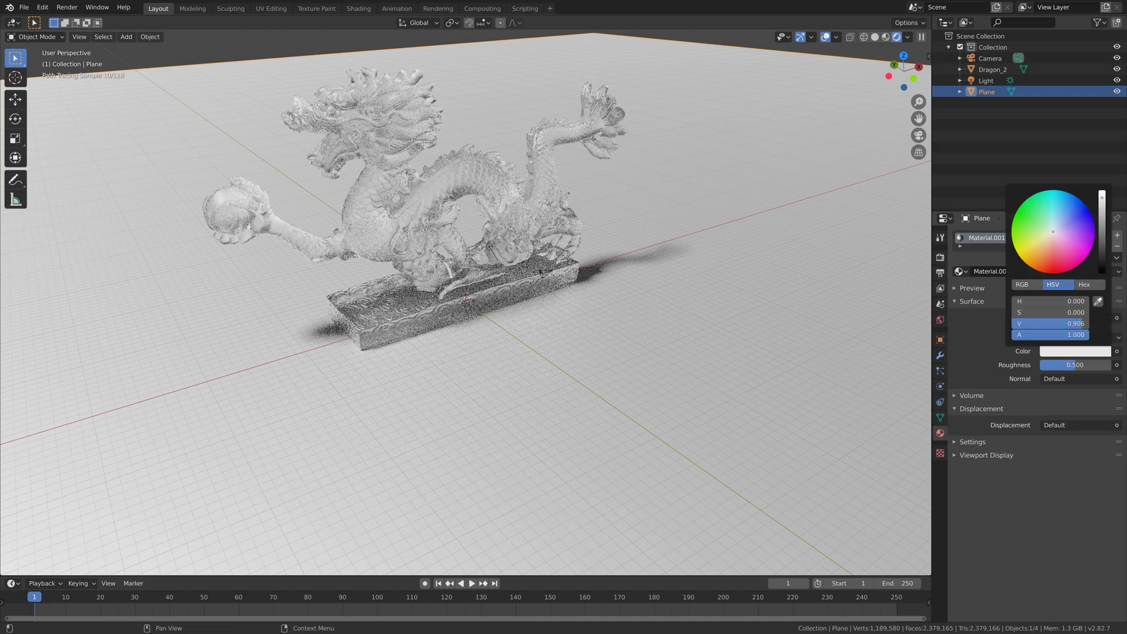
pyautogui.moveTo(1102, 197); pyautogui.dragTo(1102, 268)
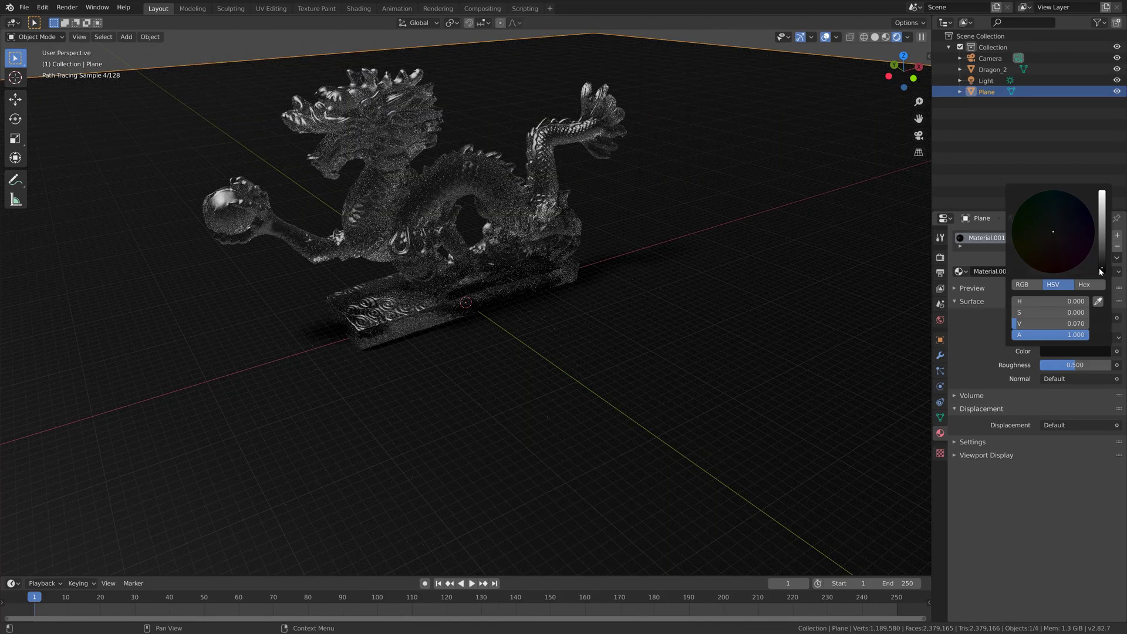
# Give the dragon's glass roughness 0 and a salmon tint (hue 0.038, saturation 0.494).
pyautogui.click(448, 202)
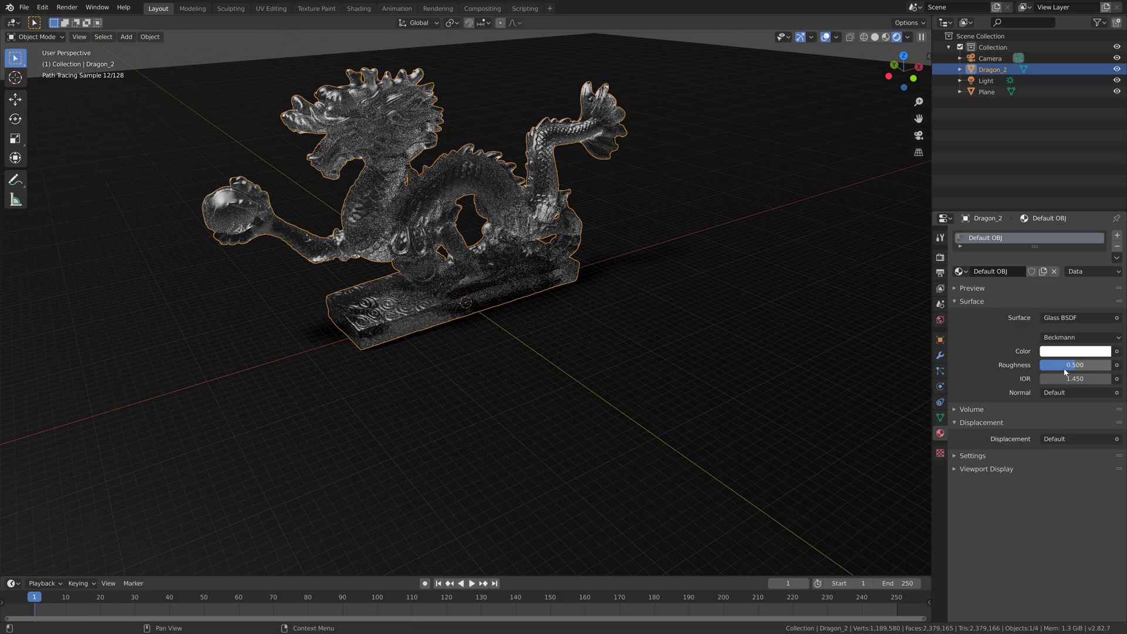
pyautogui.moveTo(1078, 368); pyautogui.dragTo(1040, 368)
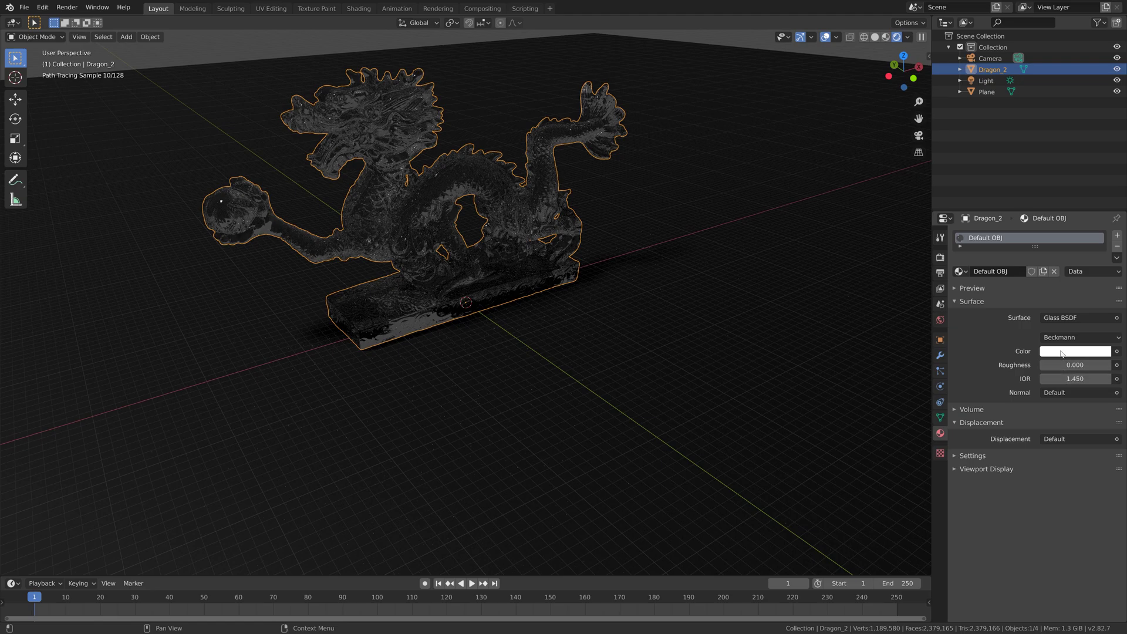
pyautogui.click(1062, 353)
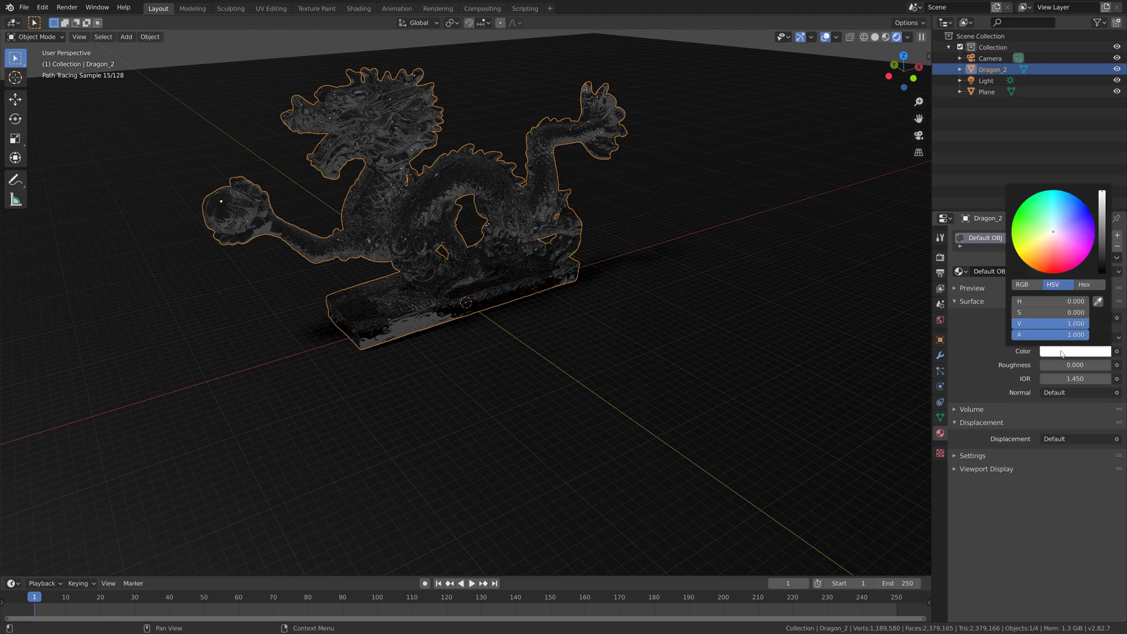
pyautogui.click(1065, 225)
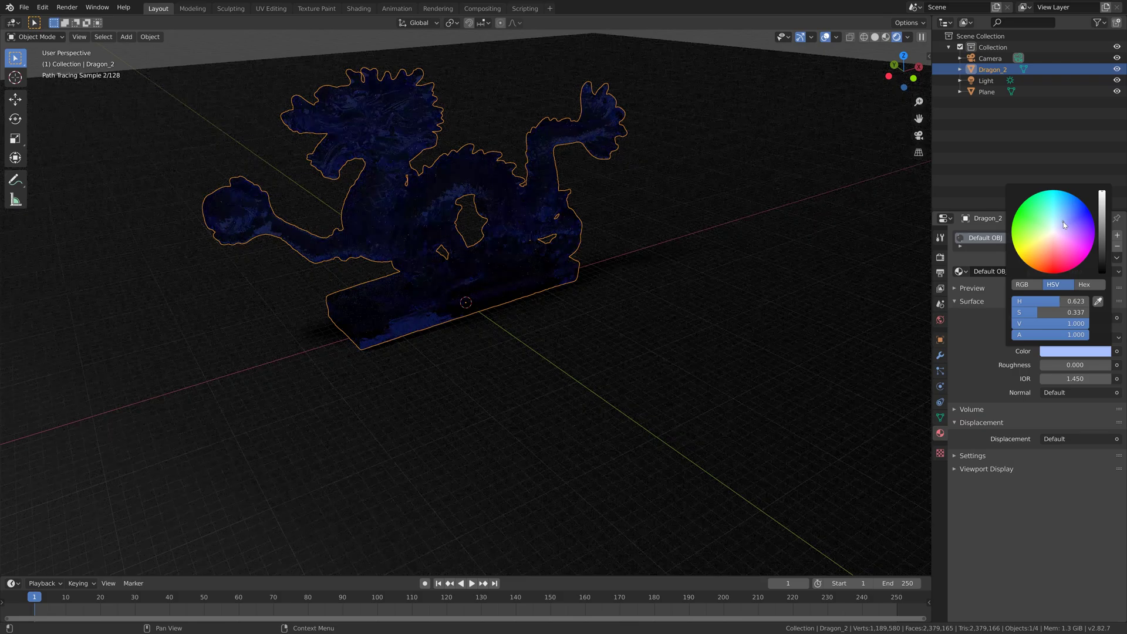
pyautogui.click(1047, 251)
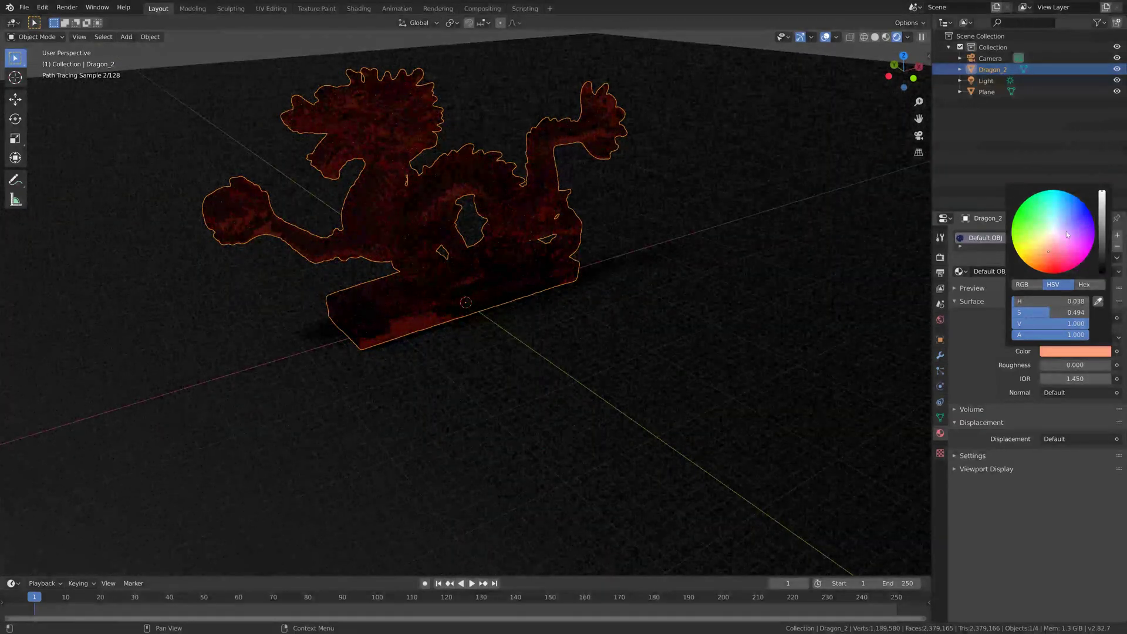
pyautogui.moveTo(1060, 365); pyautogui.dragTo(1041, 368)
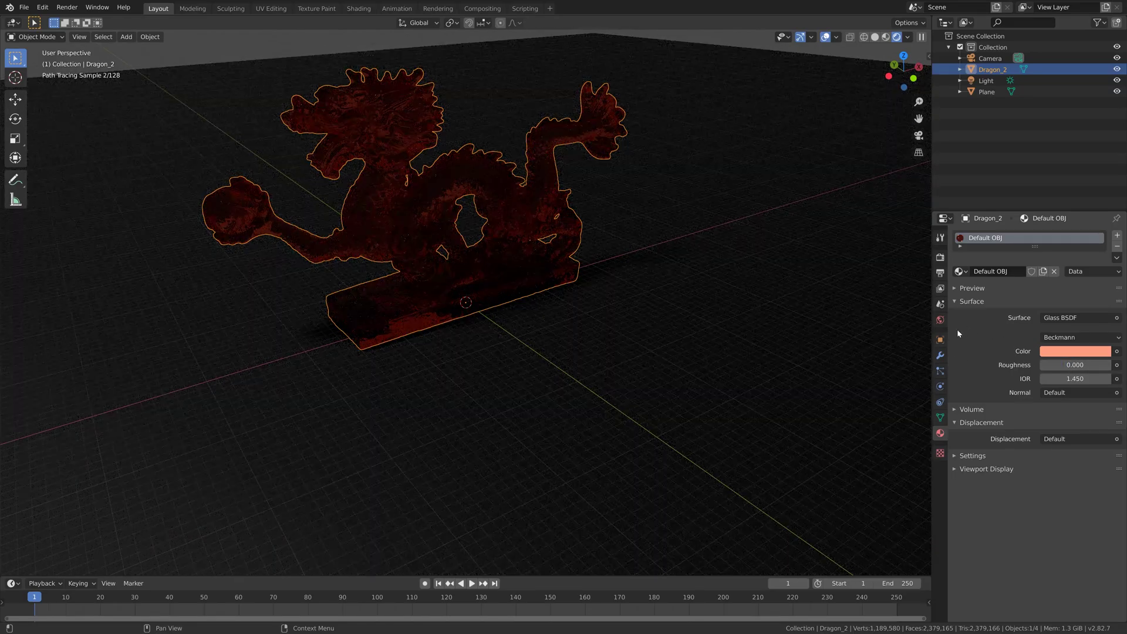
# Drive the world colour with an Environment Texture, then switch to the web browser.
pyautogui.click(941, 320)
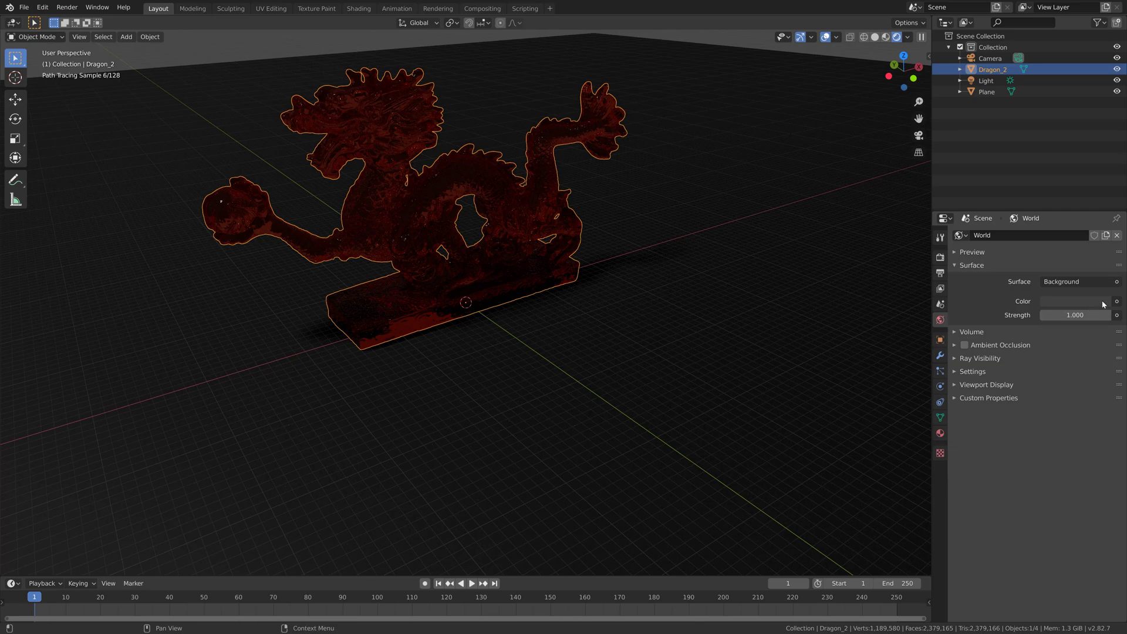
pyautogui.click(1116, 301)
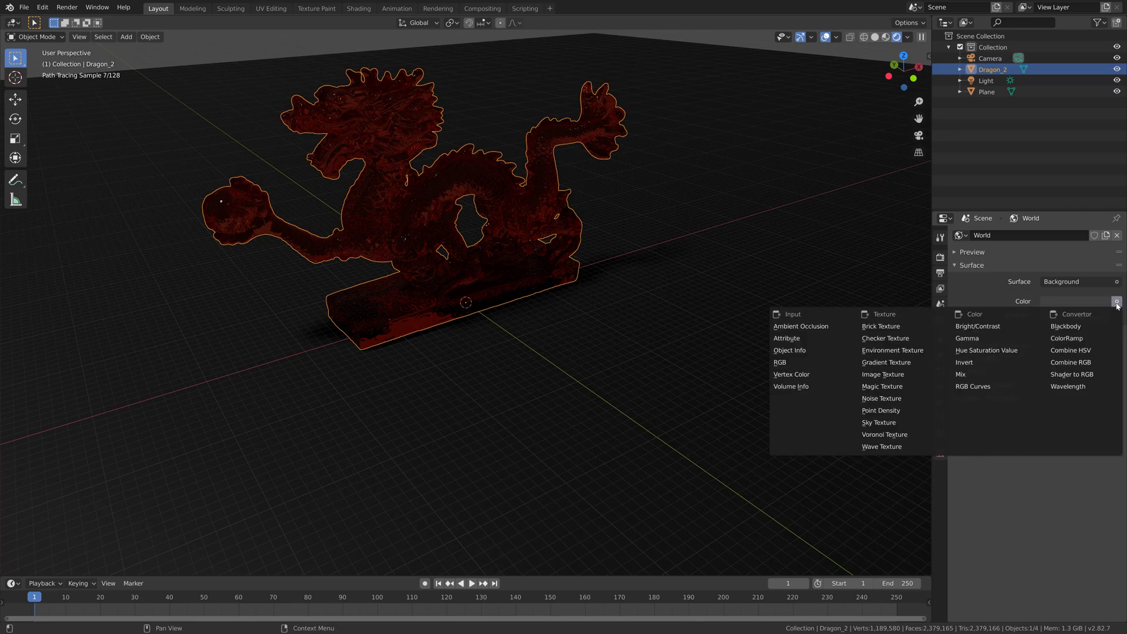
pyautogui.click(923, 356)
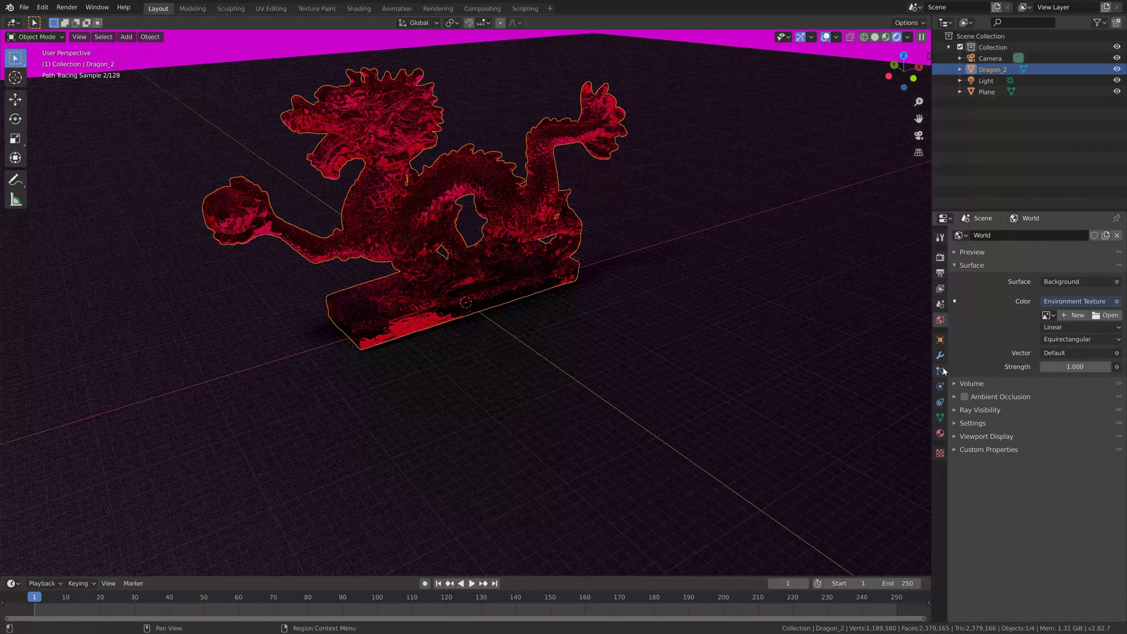
pyautogui.hotkey('alt', 'Tab')
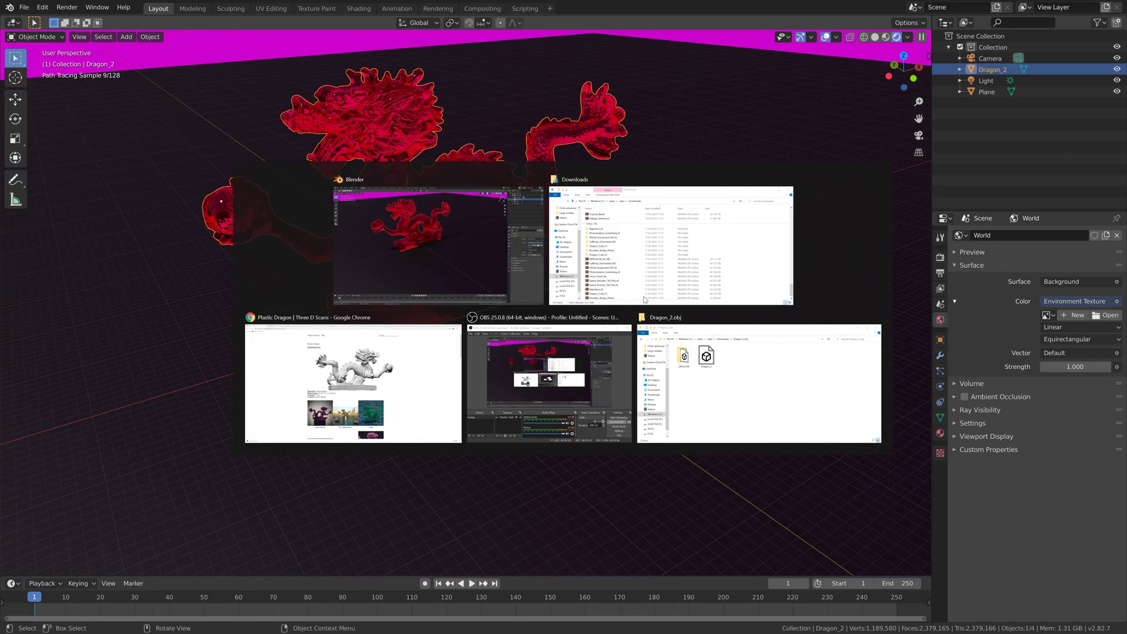
pyautogui.hotkey('alt', 'Tab')
# Download the Brooklyn Bridge HDRI set from the sIBL Archive and extract its zip in Downloads.
pyautogui.click(150, 6)
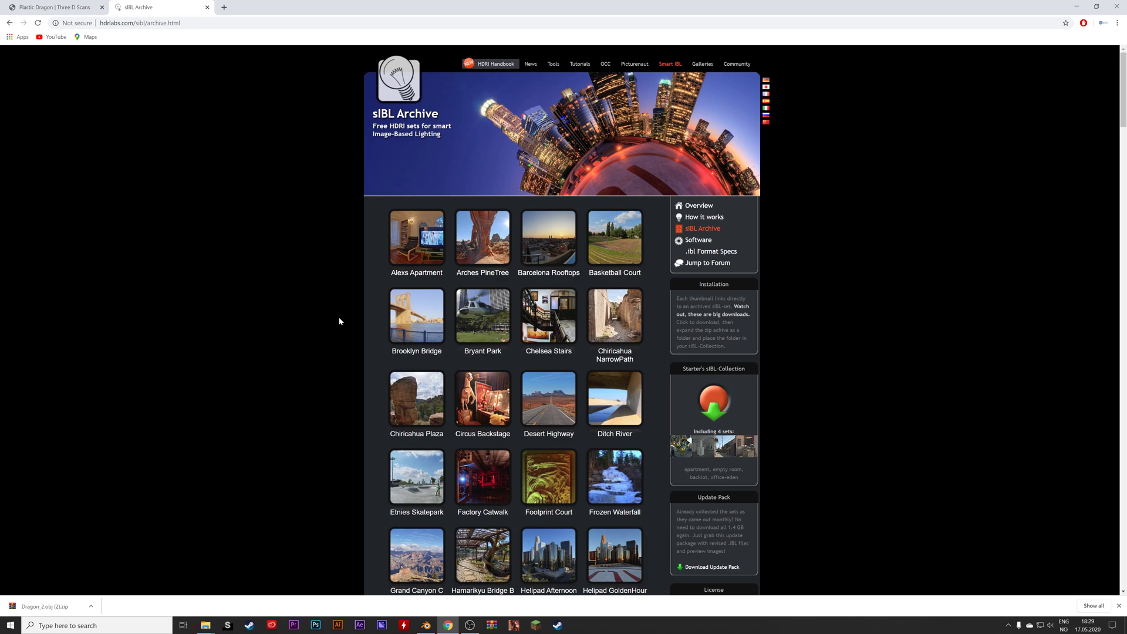
pyautogui.click(418, 316)
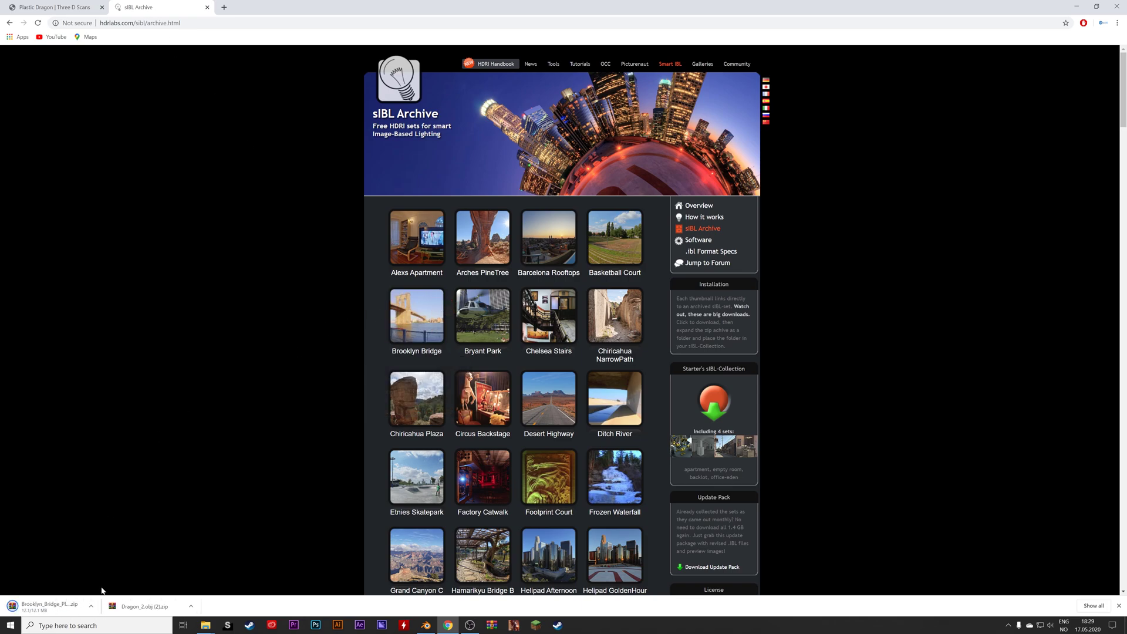
pyautogui.click(91, 606)
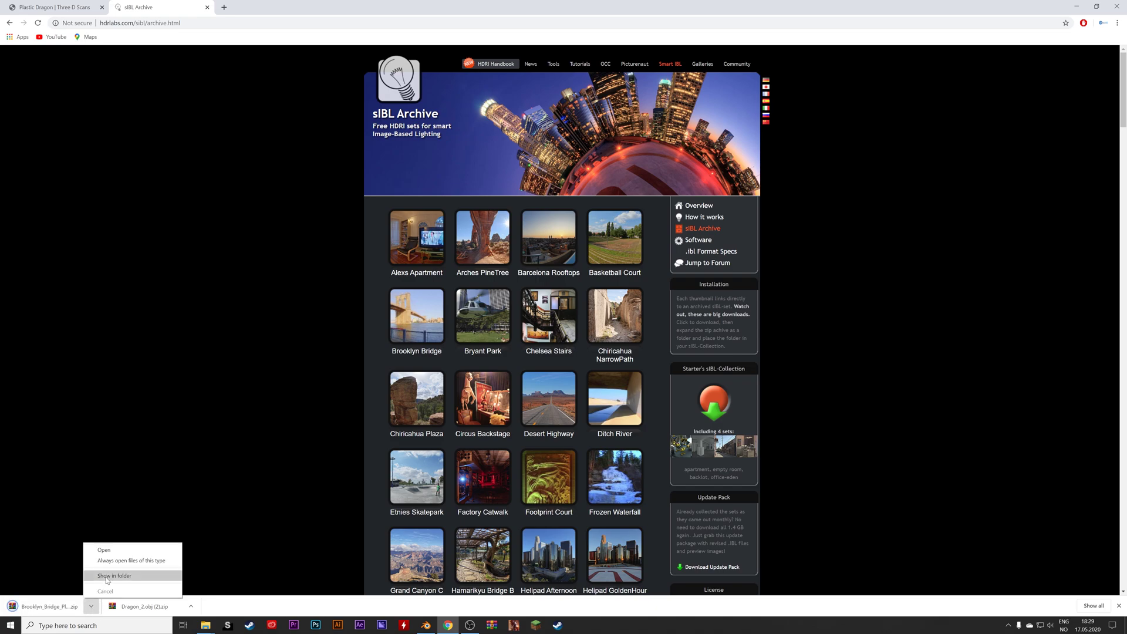
pyautogui.click(109, 578)
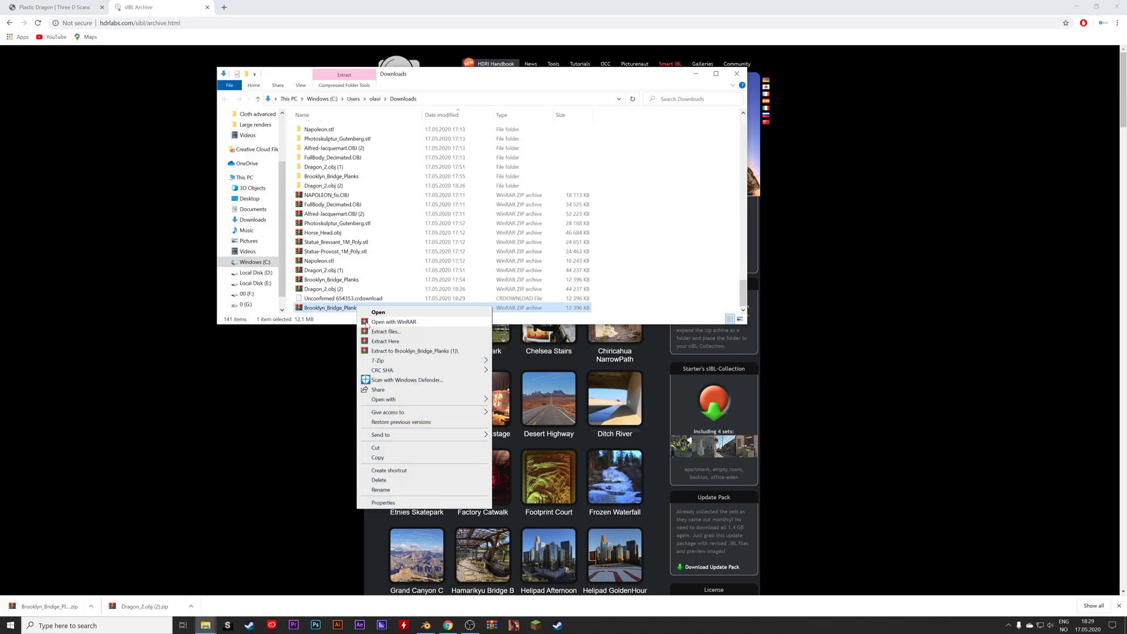
pyautogui.click(385, 351)
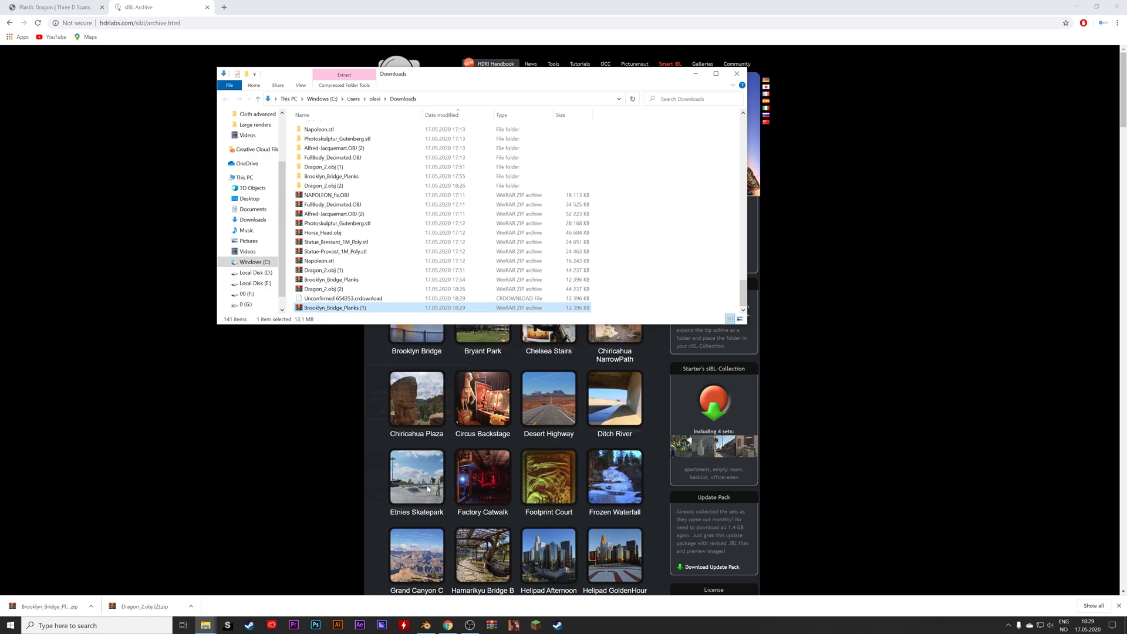
pyautogui.click(424, 626)
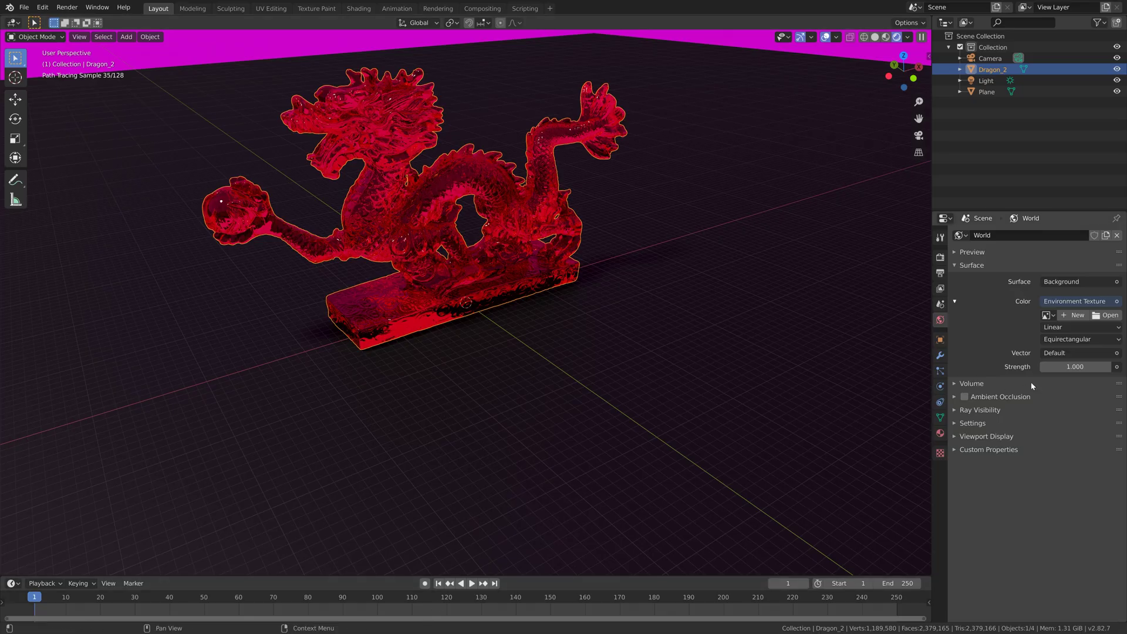
# Load Brooklyn_Bridge_Planks_2k.hdr from the Brooklyn_Bridge_Planks folder into the Environment Texture.
pyautogui.click(1104, 316)
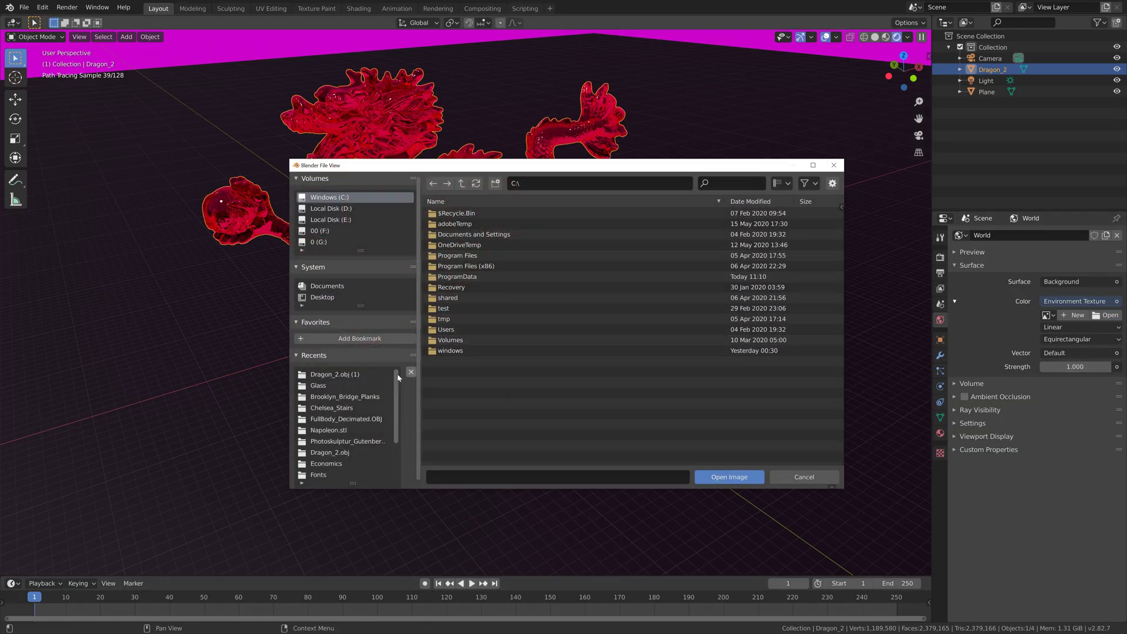
pyautogui.click(363, 397)
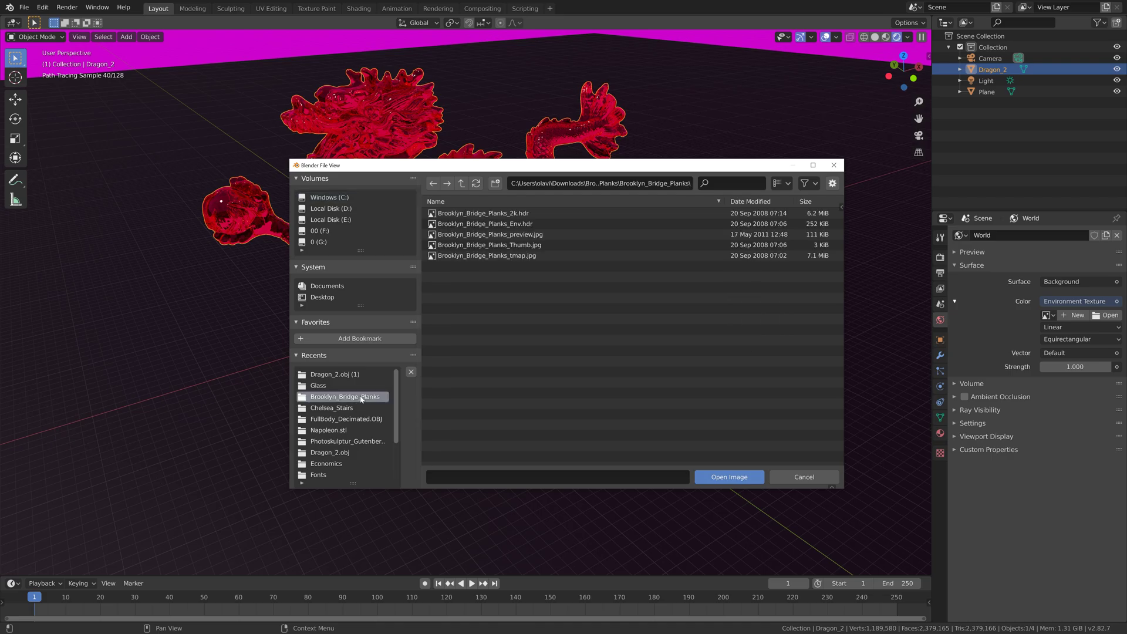
pyautogui.click(541, 213)
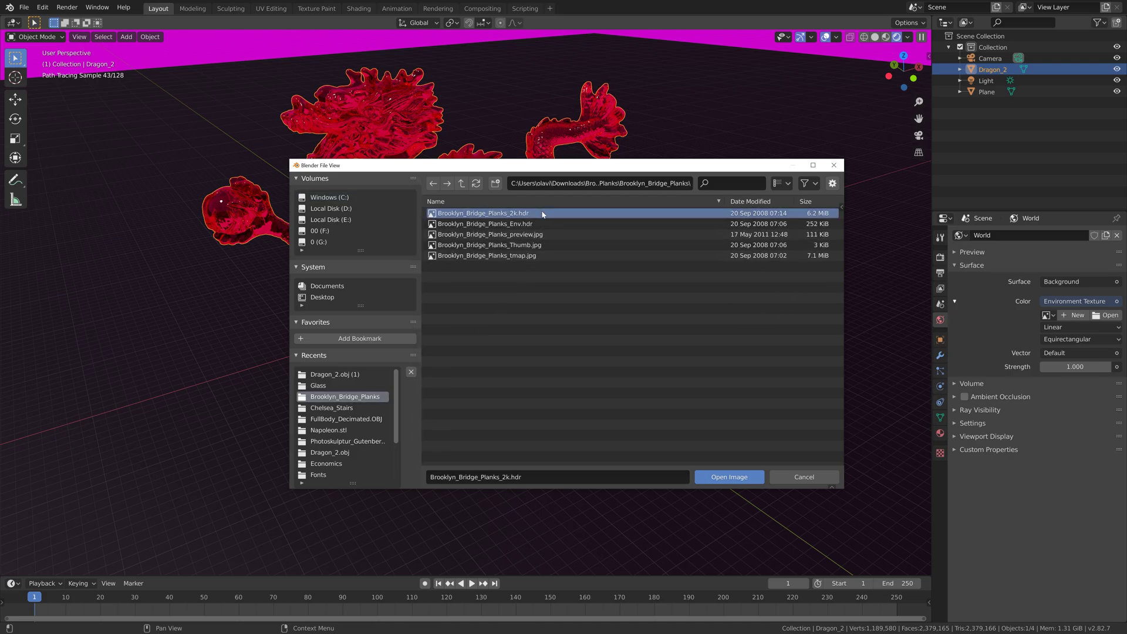
pyautogui.click(722, 479)
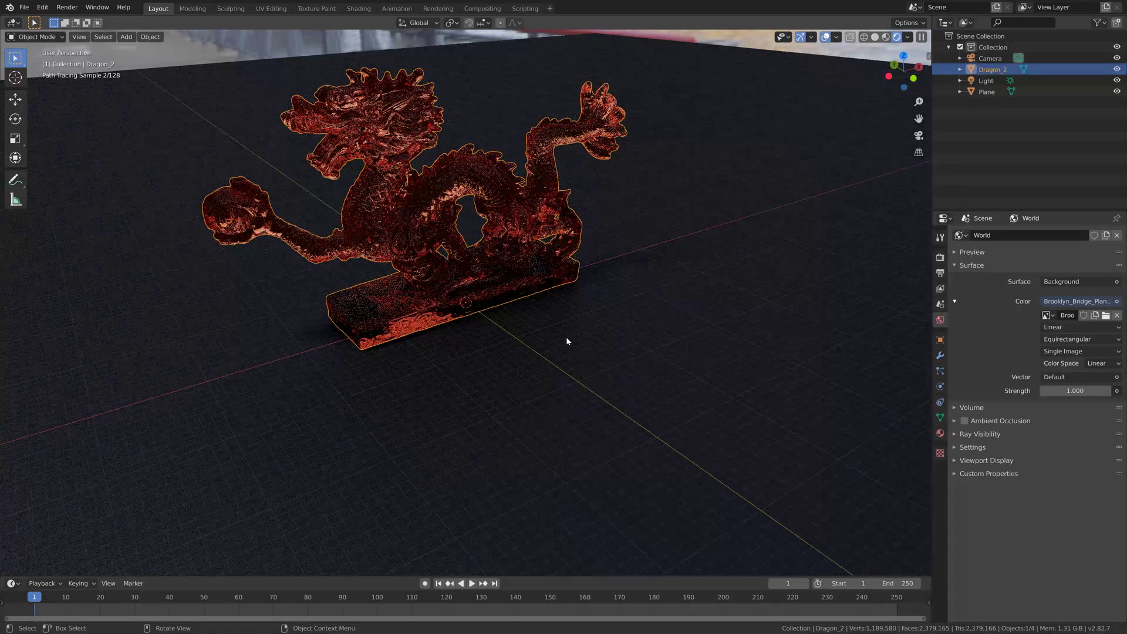
# Recentre the dragon in the view and hide the grid and overlays for a clean preview.
pyautogui.scroll(1, 455, 233)
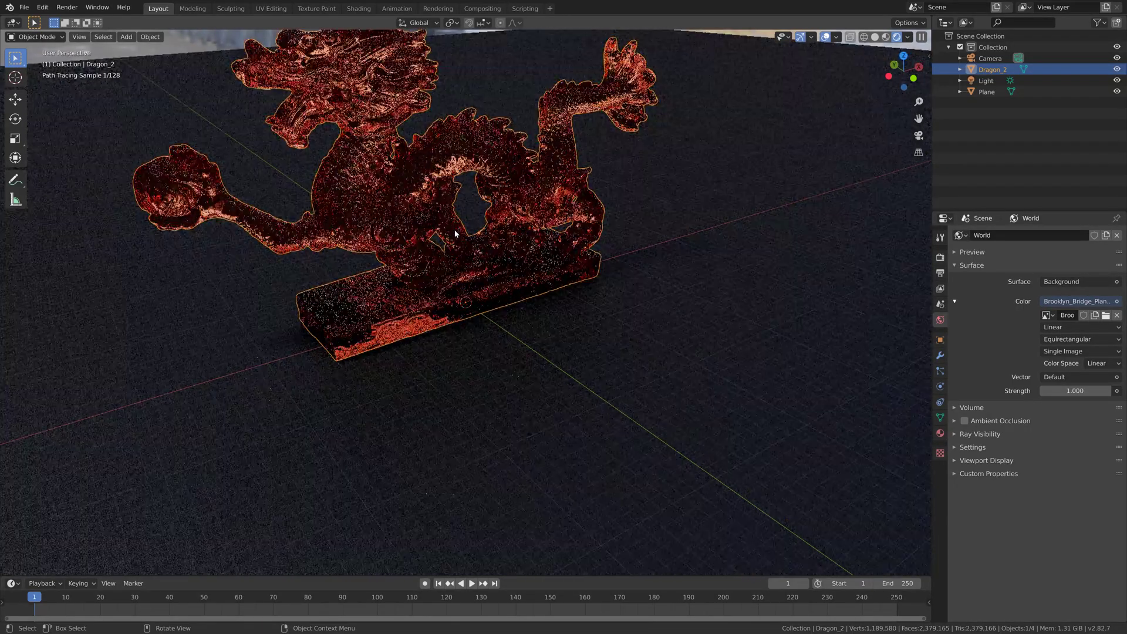
pyautogui.keyDown('shift'); pyautogui.moveTo(455, 233); pyautogui.dragTo(541, 289, button='middle'); pyautogui.keyUp('shift')
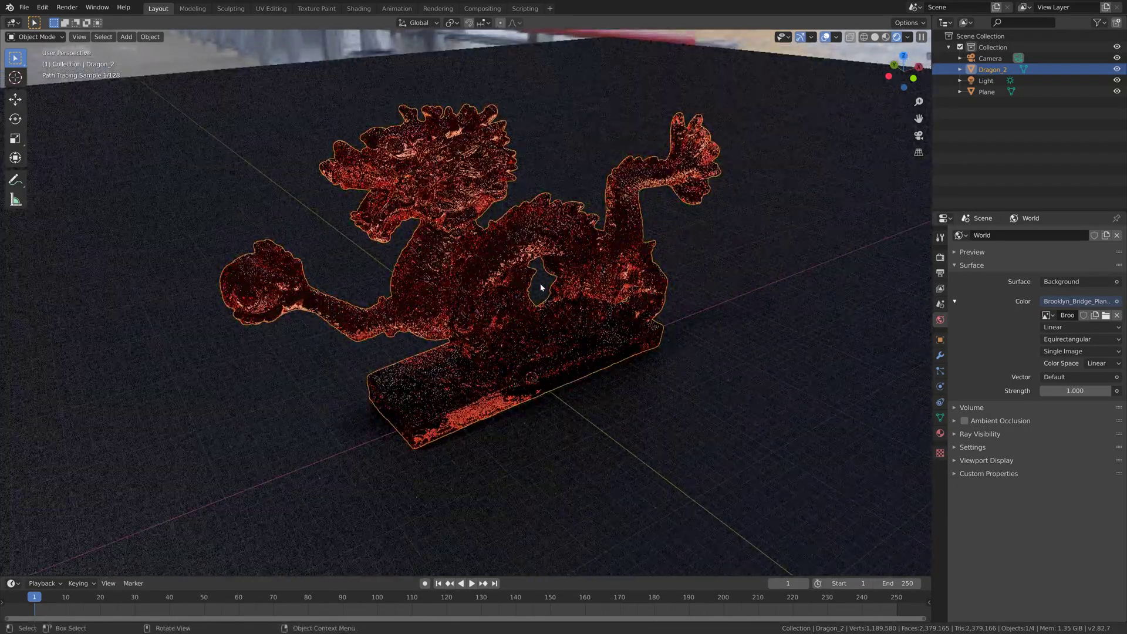
pyautogui.scroll(1, 541, 288)
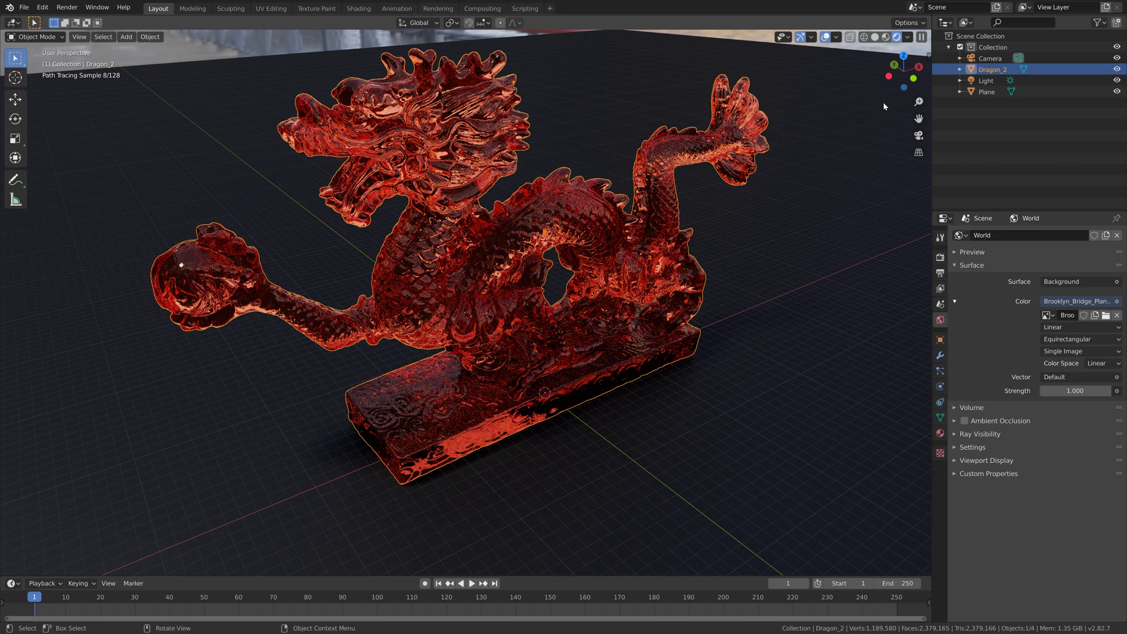
pyautogui.click(825, 37)
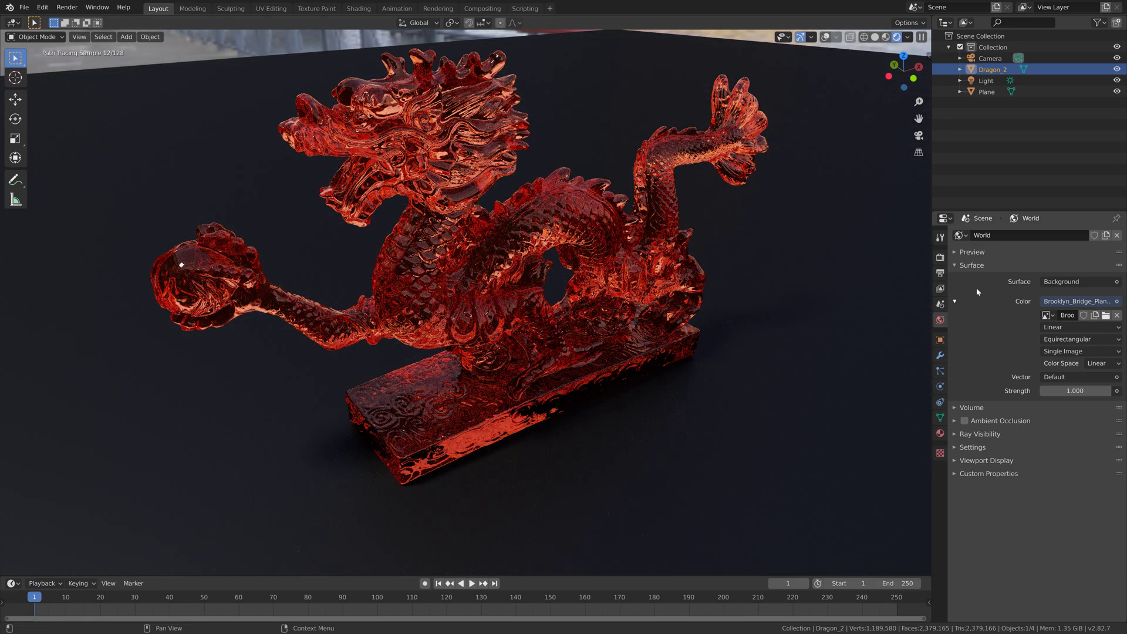
# Tint the dragon's glass a warm amber (hue 0.085, saturation 0.436, value 0.842).
pyautogui.click(940, 433)
pyautogui.click(1053, 354)
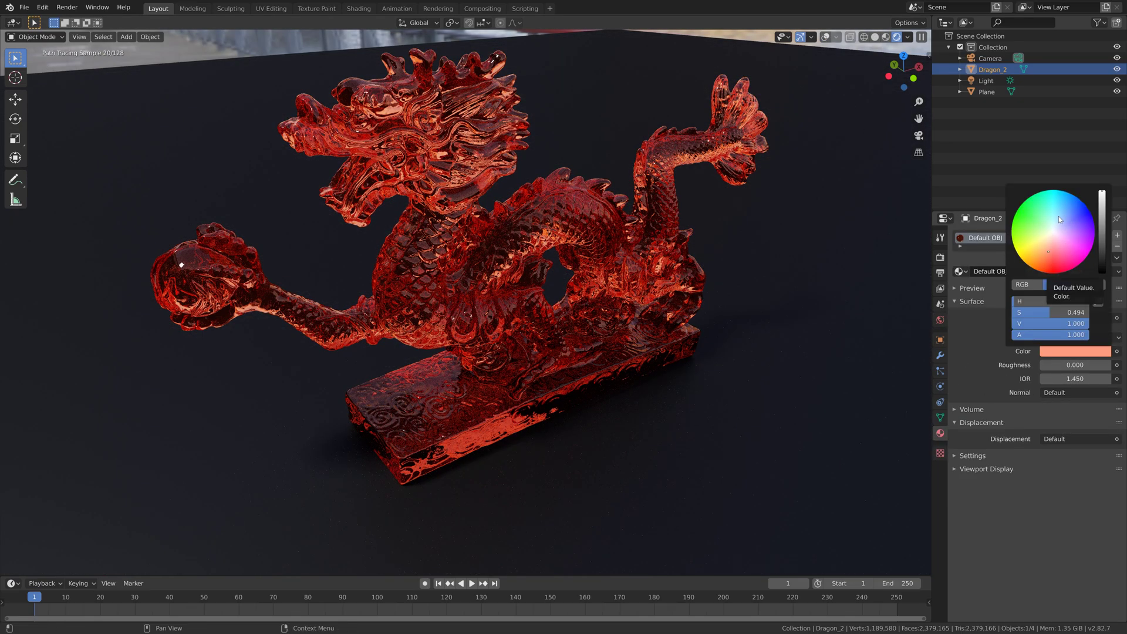
pyautogui.click(1061, 221)
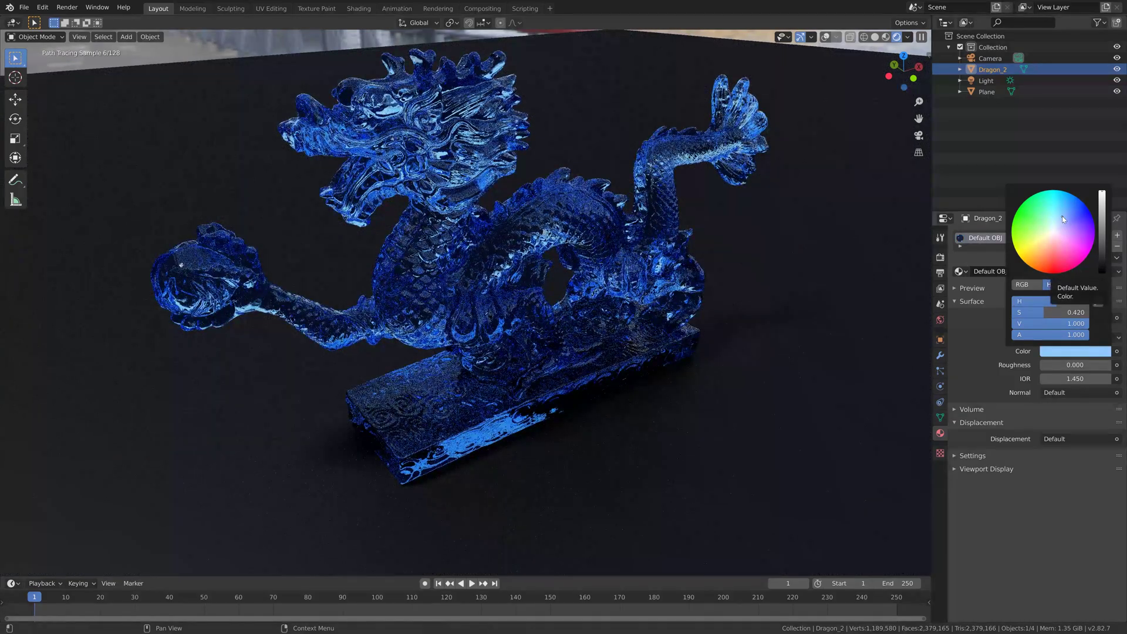
pyautogui.click(1055, 215)
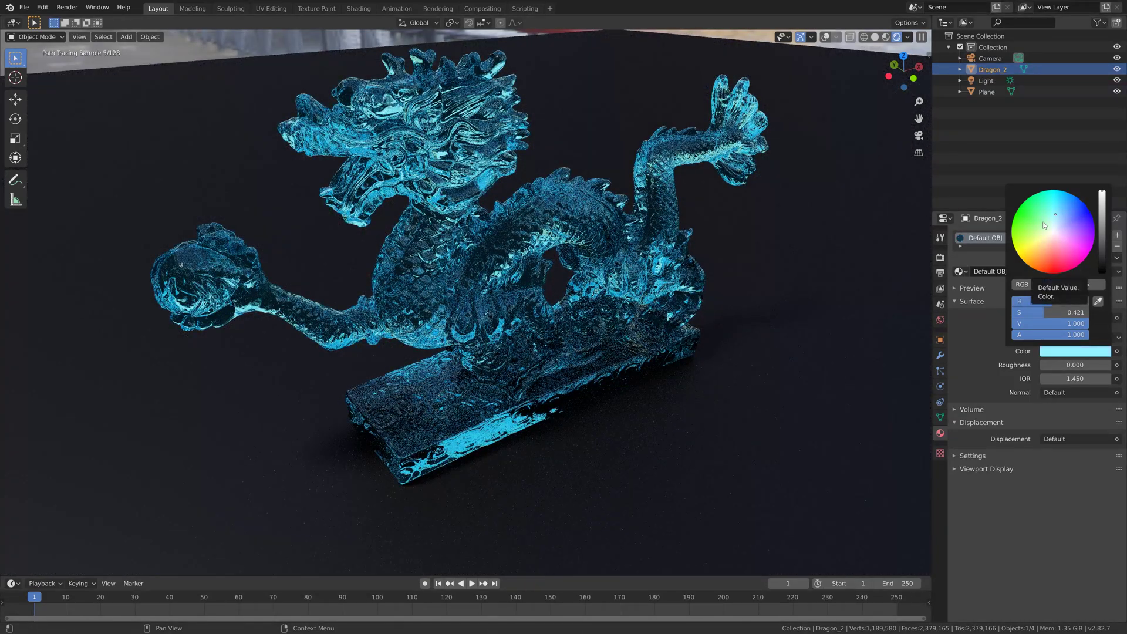
pyautogui.click(1038, 225)
pyautogui.click(1051, 255)
pyautogui.click(1047, 252)
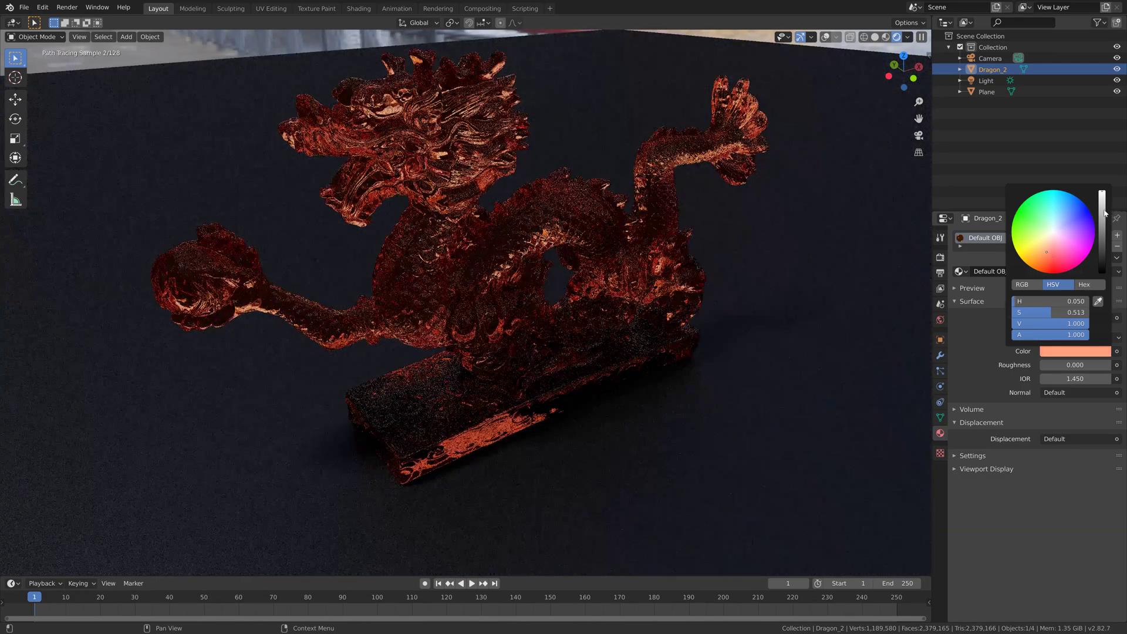
pyautogui.click(1103, 203)
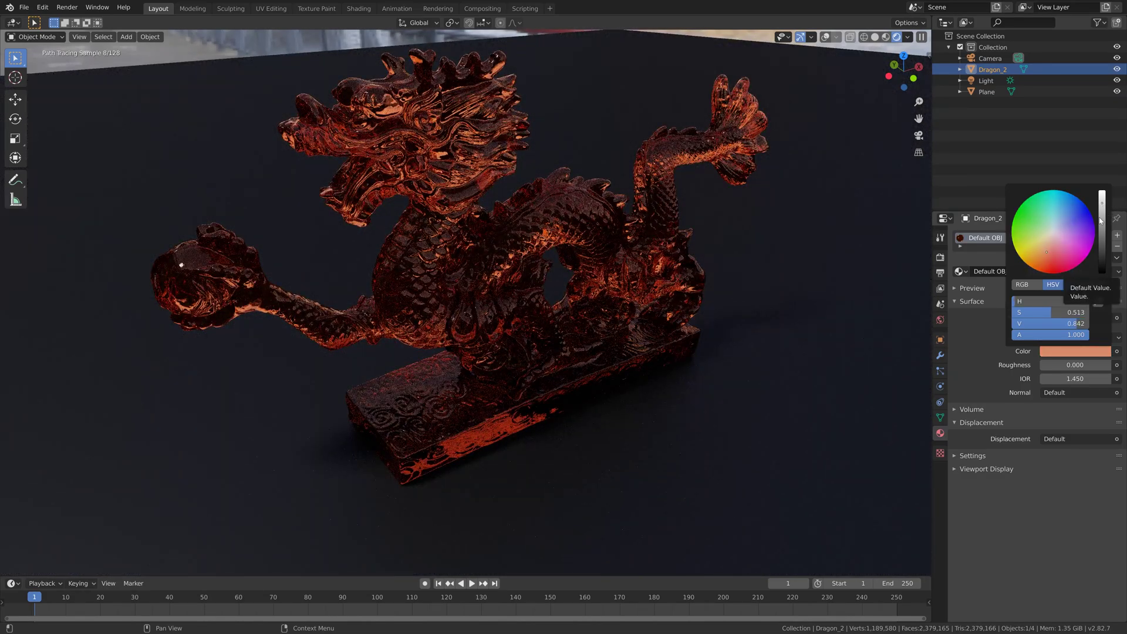
pyautogui.click(1049, 243)
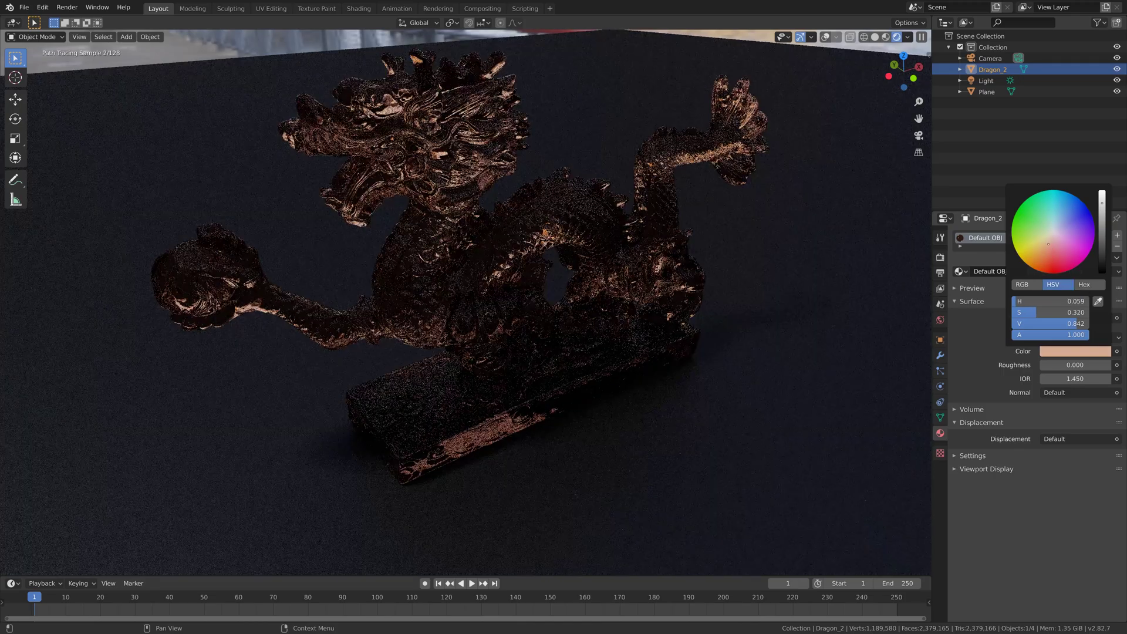
pyautogui.click(1045, 244)
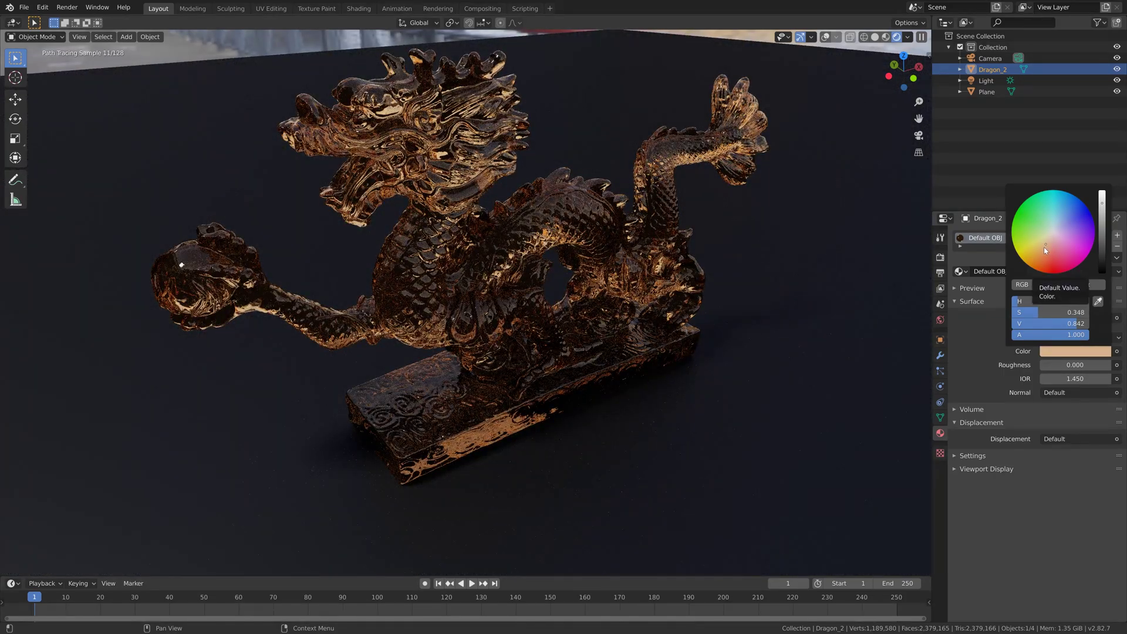
pyautogui.click(1044, 247)
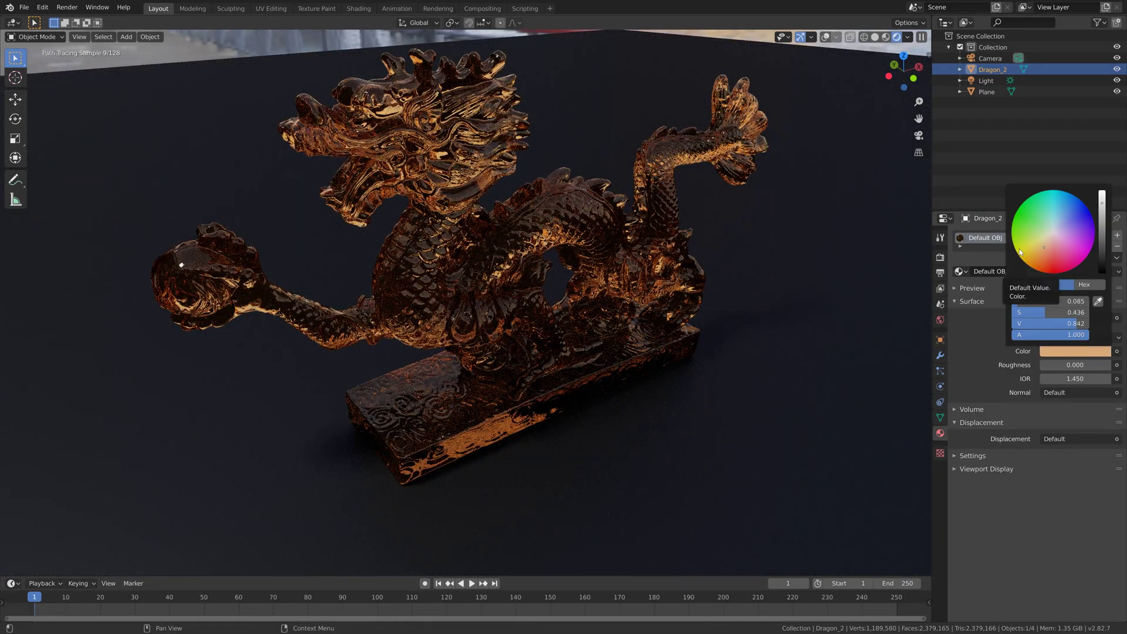
# Set the ground plane's Glossy BSDF roughness to 0.594.
pyautogui.click(987, 92)
pyautogui.moveTo(1074, 364)
pyautogui.mouseDown()
pyautogui.moveTo(1086, 365)
pyautogui.moveTo(1074, 365)
pyautogui.mouseUp()
pyautogui.click(1075, 351)
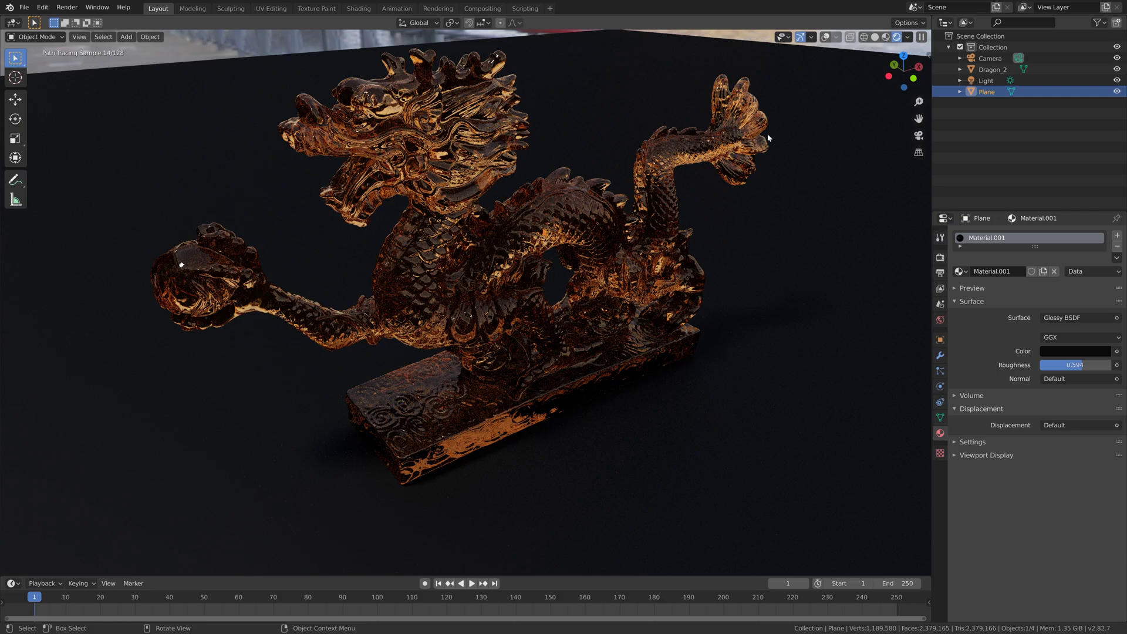
# Look through the camera with Lock Camera to View on and frame the whole dragon.
pyautogui.press('KP_0')
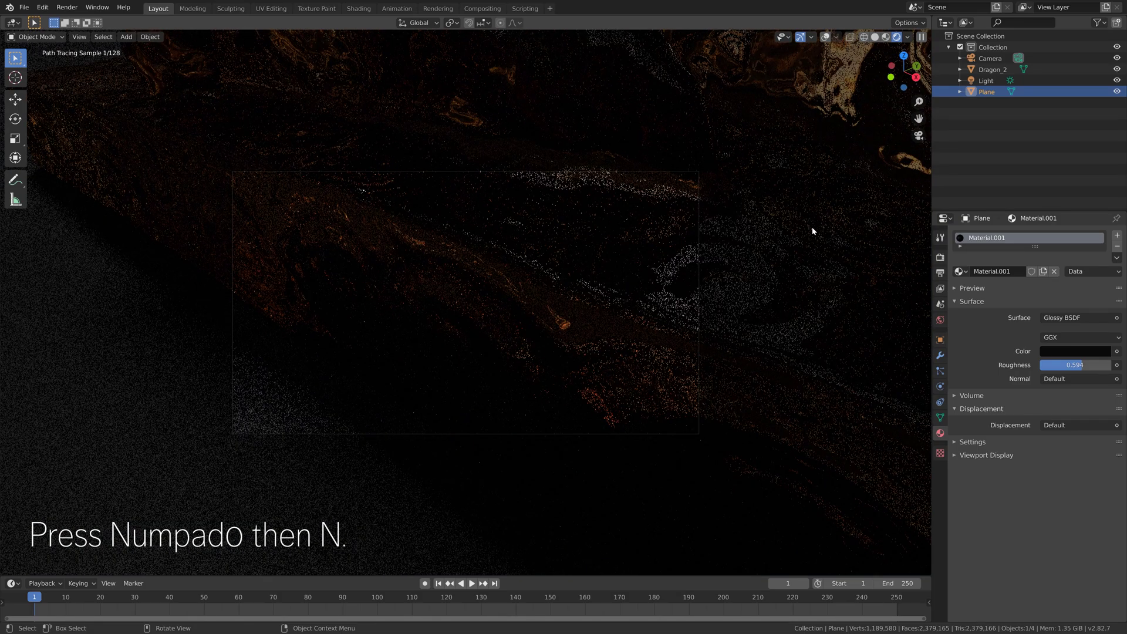
pyautogui.press('n')
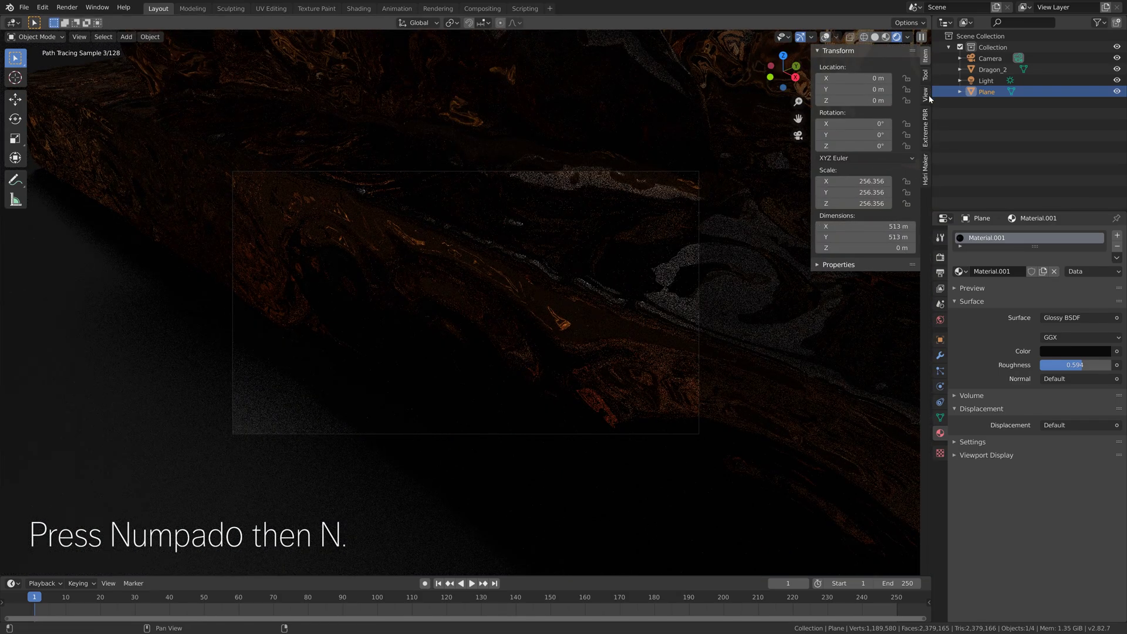
pyautogui.click(926, 95)
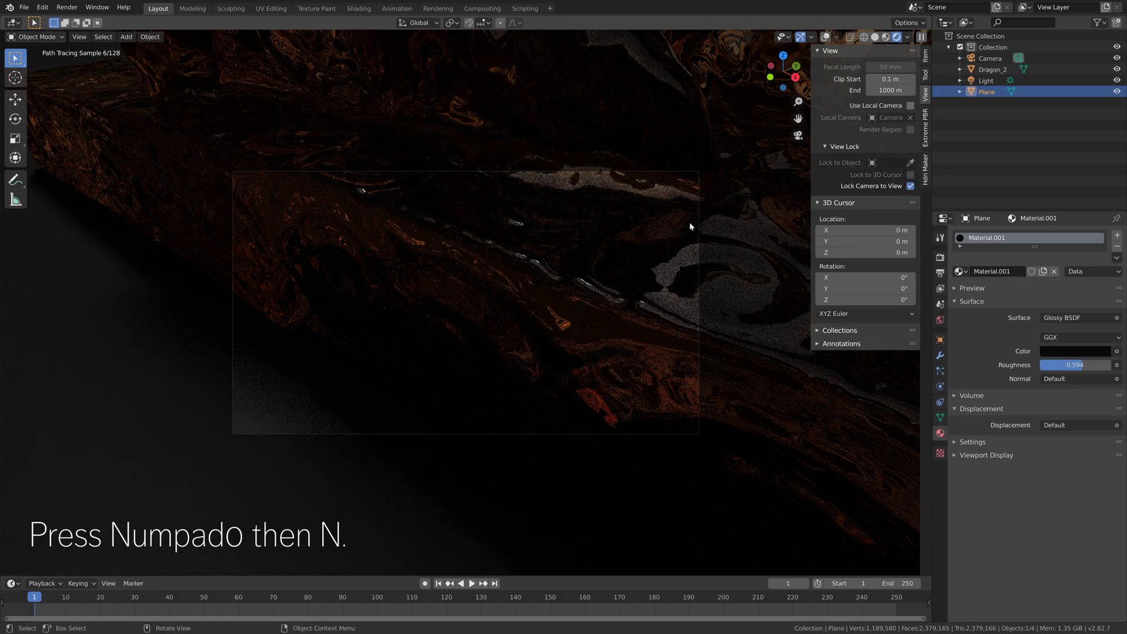
pyautogui.click(876, 37)
pyautogui.scroll(-8, 568, 227)
pyautogui.moveTo(573, 228); pyautogui.dragTo(610, 235, button='middle')
pyautogui.scroll(6, 604, 227)
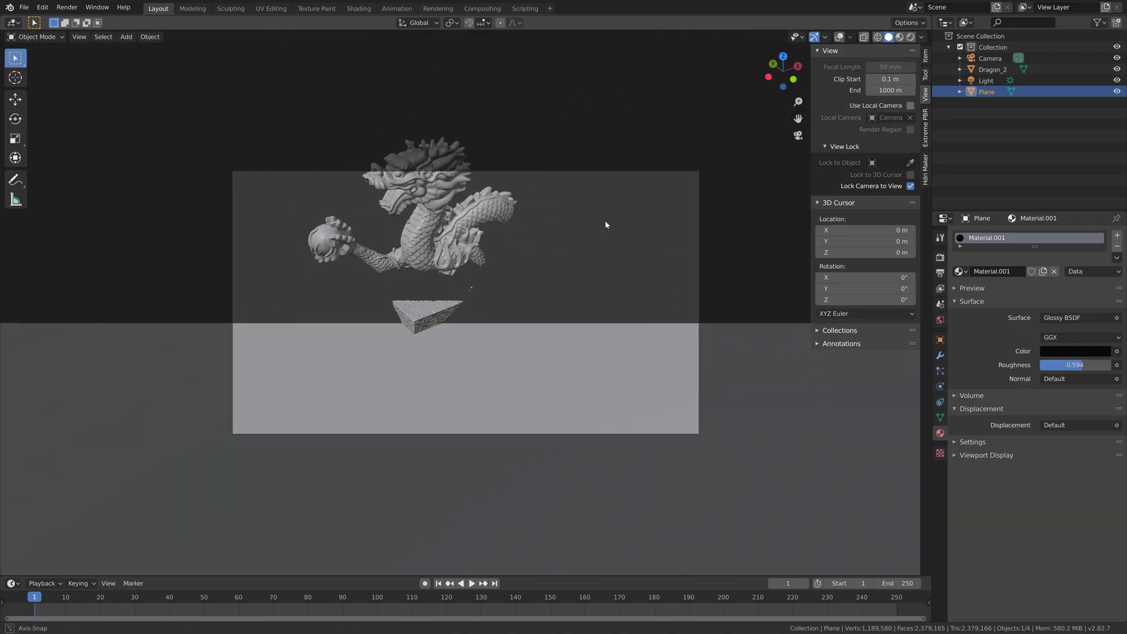
pyautogui.scroll(-2, 594, 248)
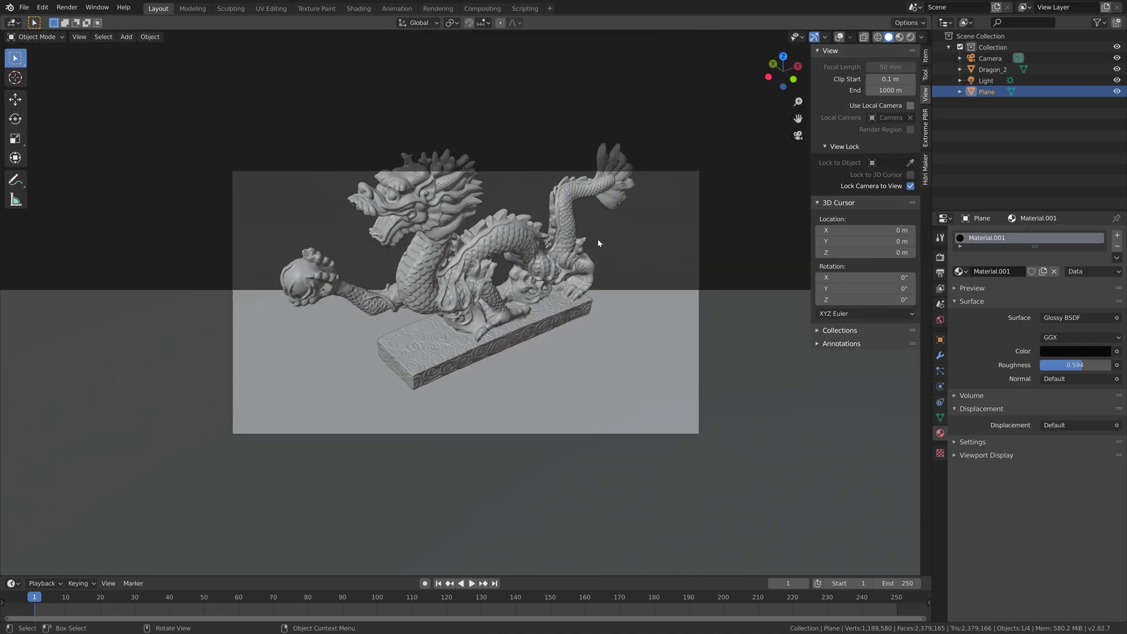
# Set the camera's clip end to 10000 m and nudge the framing for a better angle.
pyautogui.click(679, 170)
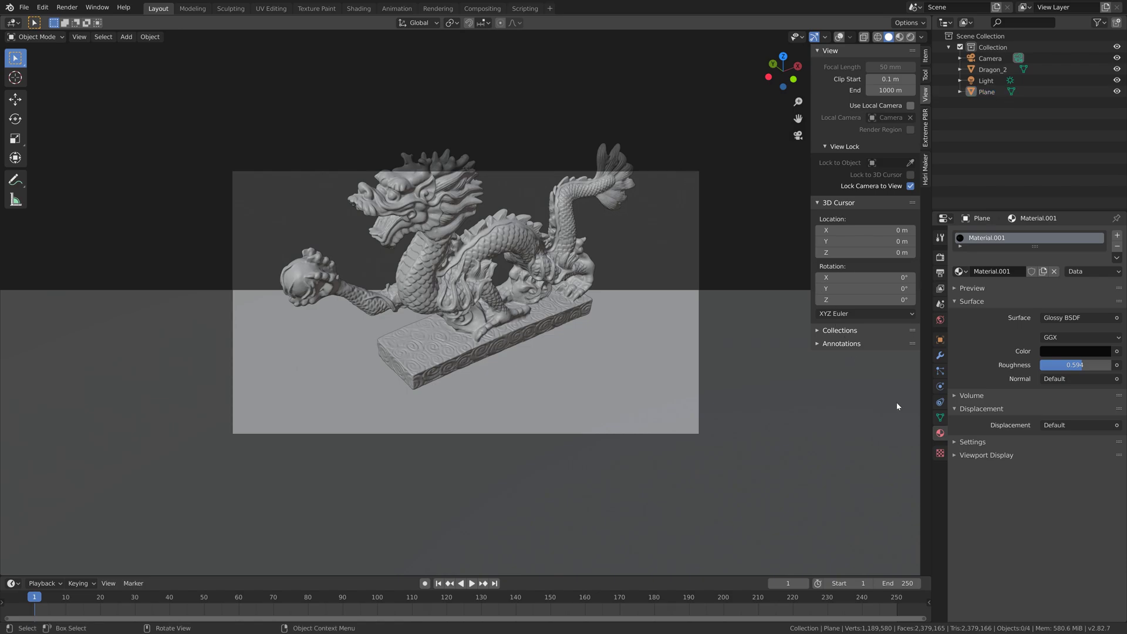
pyautogui.click(991, 59)
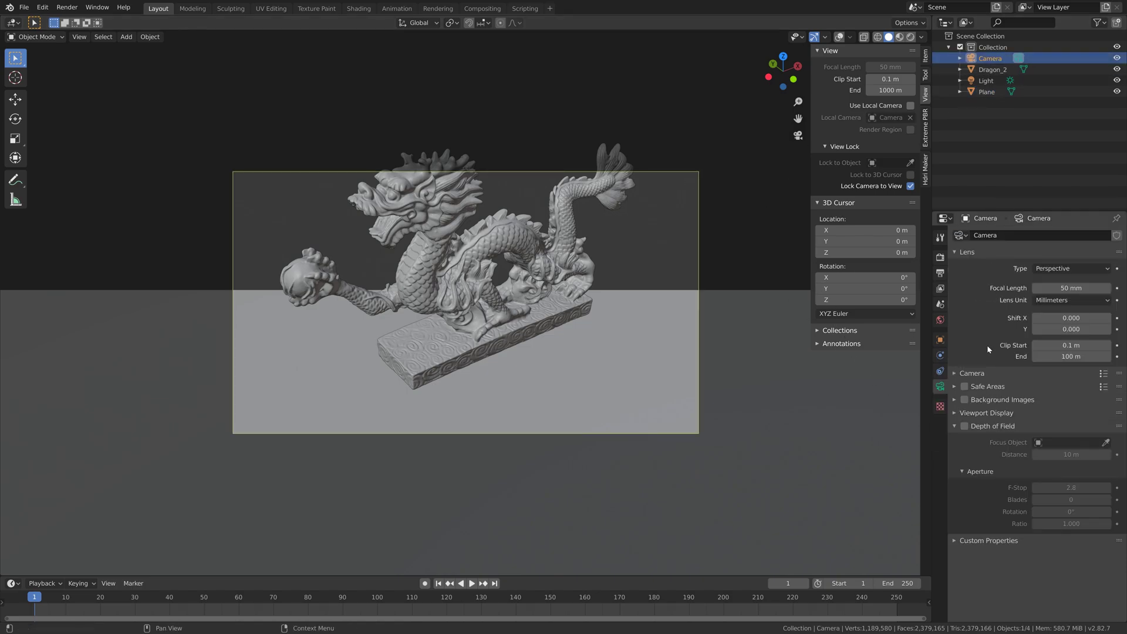
pyautogui.click(1070, 356)
pyautogui.write('10000')
pyautogui.press('Return')
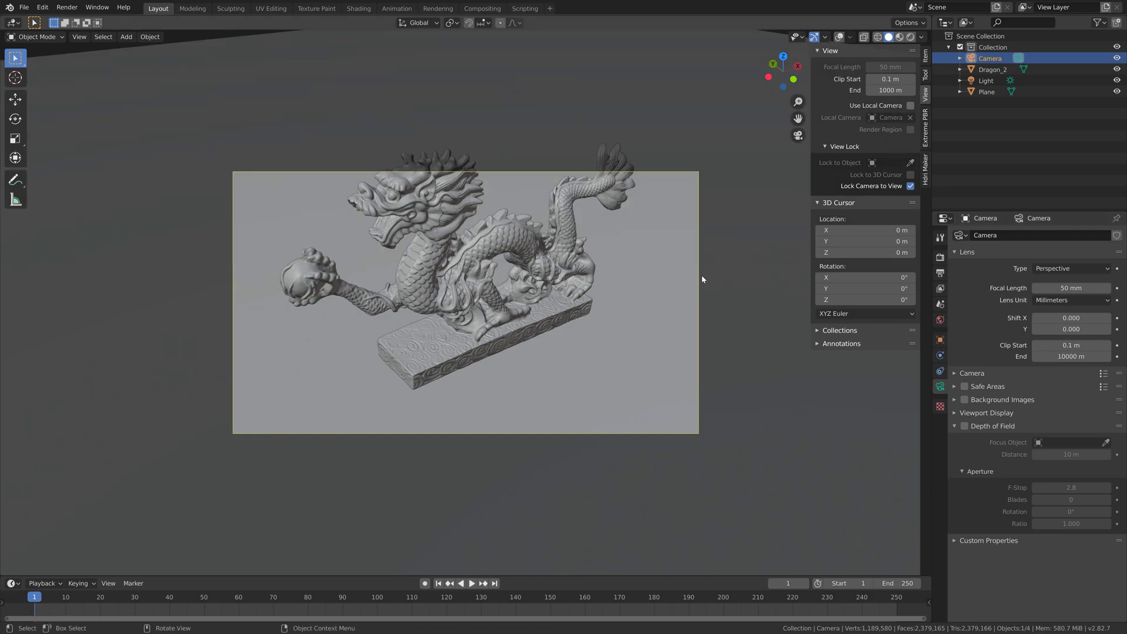
pyautogui.moveTo(636, 269); pyautogui.dragTo(609, 285, button='middle')
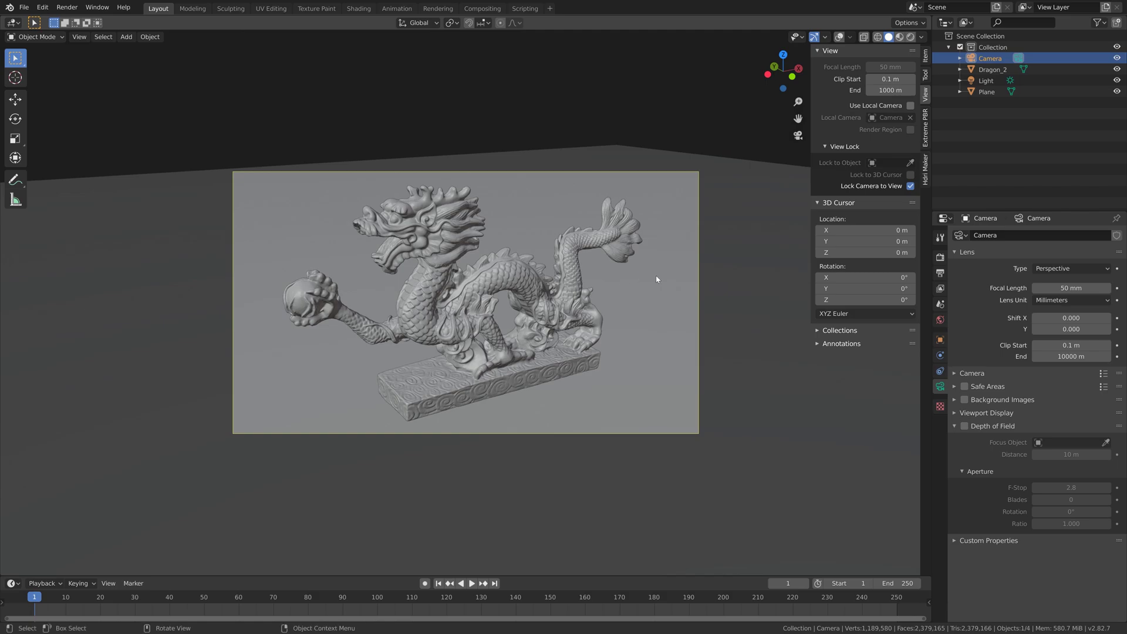
# Set the Cycles Performance tile size X and Y to 512.
pyautogui.click(939, 259)
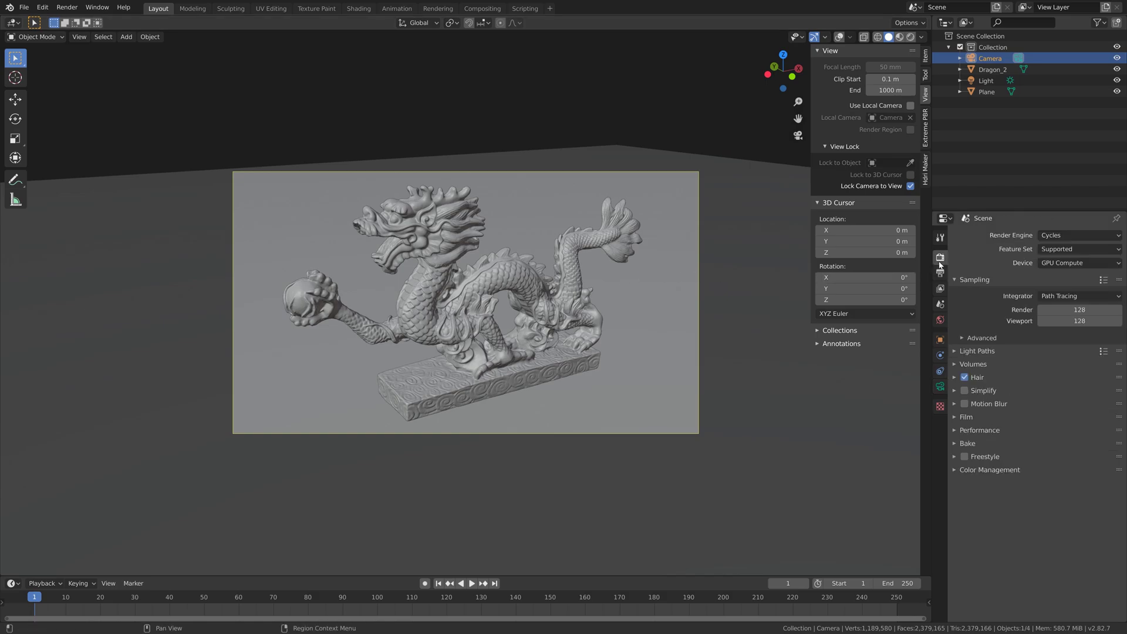
pyautogui.click(984, 429)
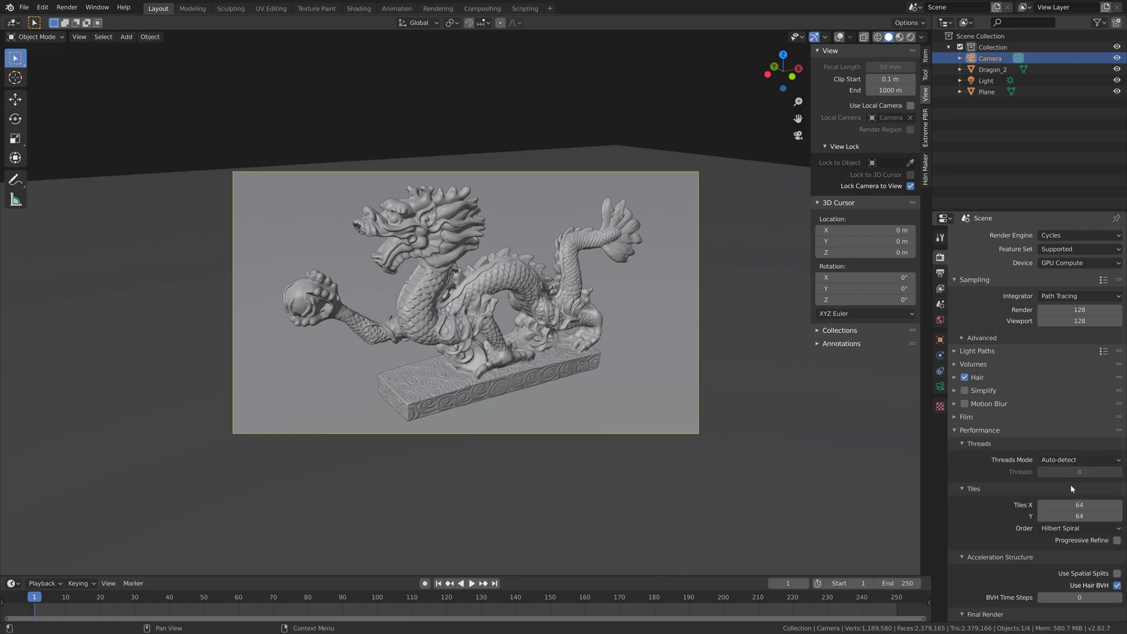
pyautogui.moveTo(1075, 505); pyautogui.dragTo(1076, 516)
pyautogui.write('512')
pyautogui.press('Return')
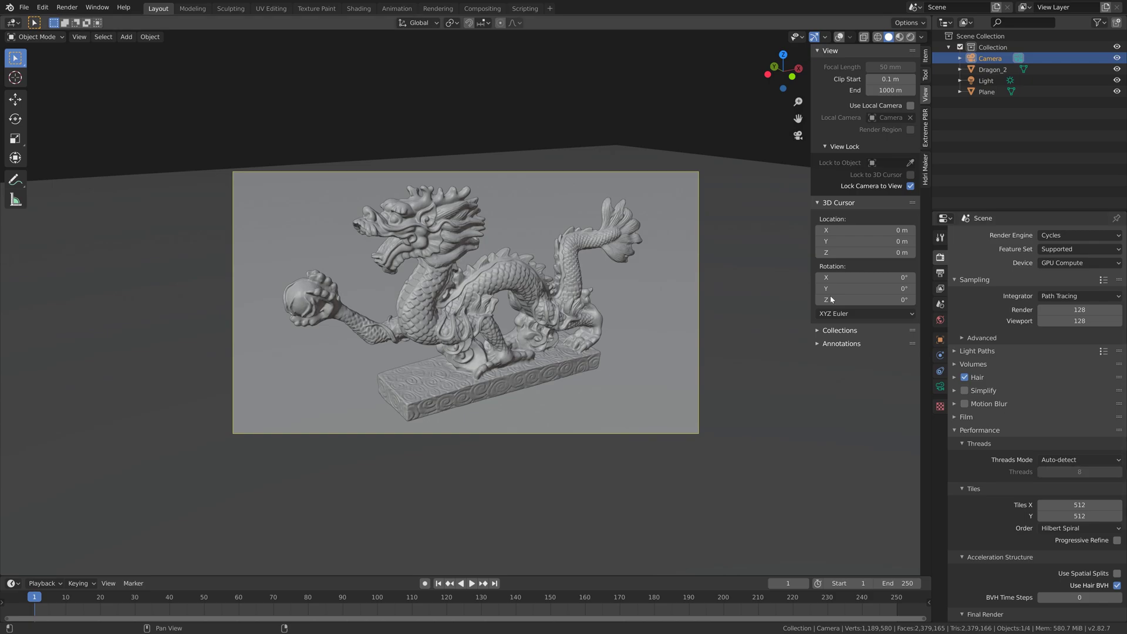
pyautogui.click(67, 7)
# Render the image from the camera, inspect the result, and close the render window.
pyautogui.click(88, 20)
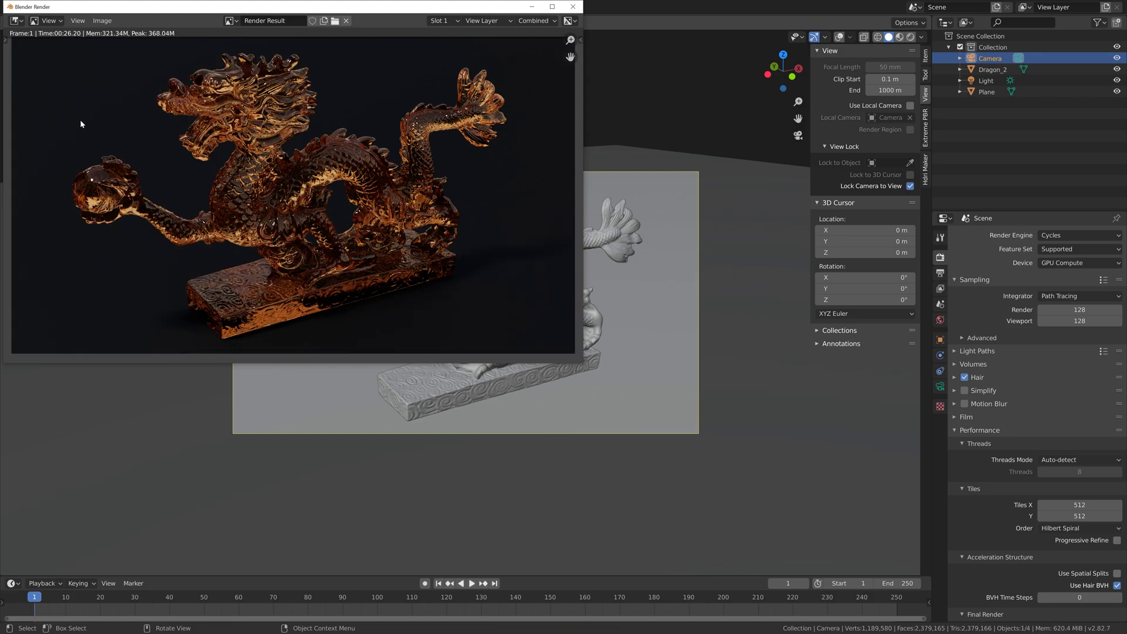
pyautogui.moveTo(163, 10); pyautogui.dragTo(383, 95)
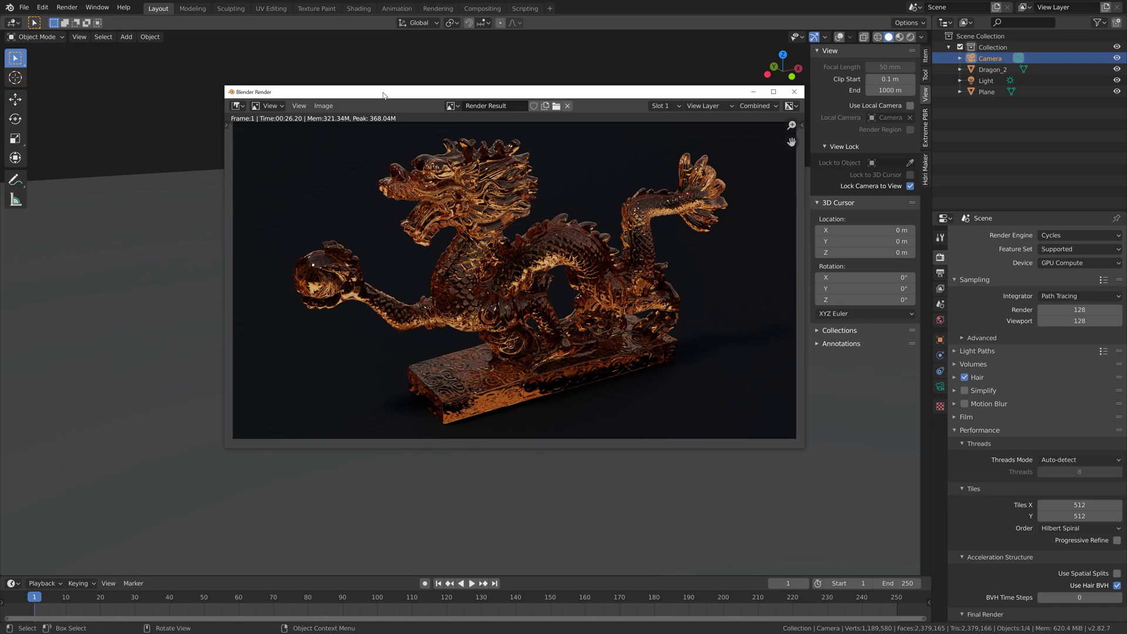
pyautogui.scroll(-2, 455, 229)
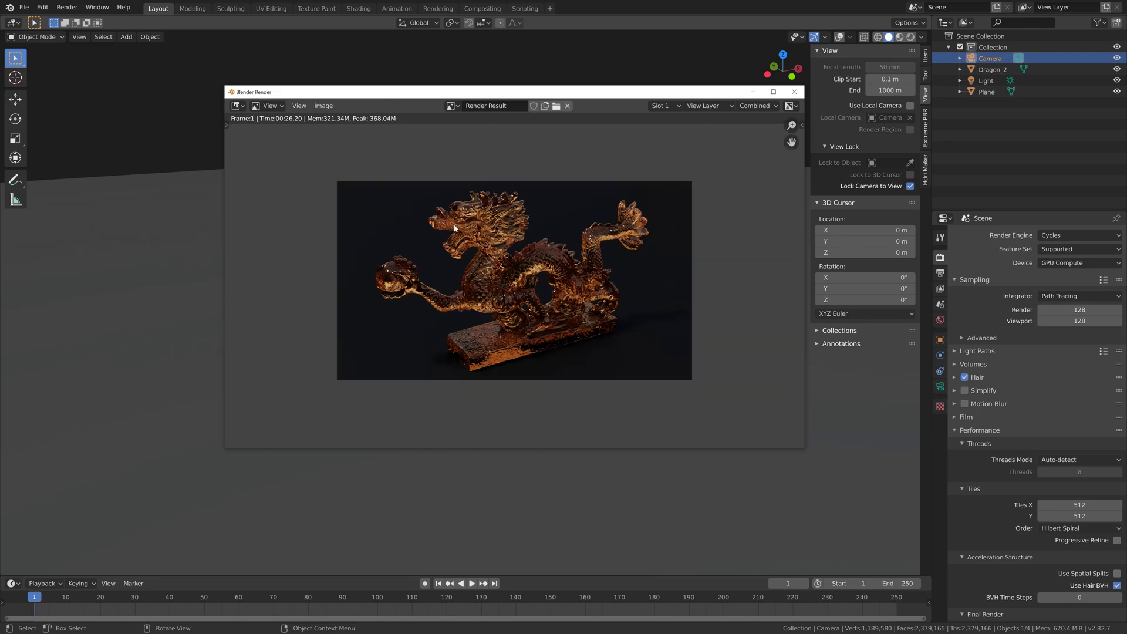
pyautogui.click(797, 96)
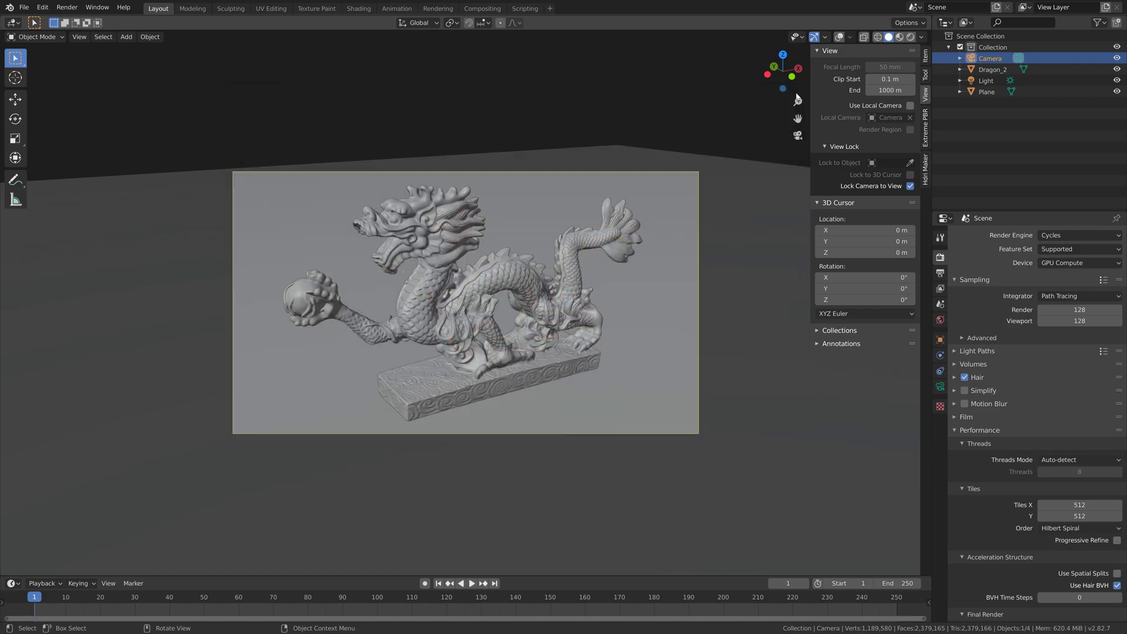
# Scale the output resolution to 200% of 1920 × 1080 and switch the viewport to Rendered shading.
pyautogui.click(940, 273)
pyautogui.click(1071, 271)
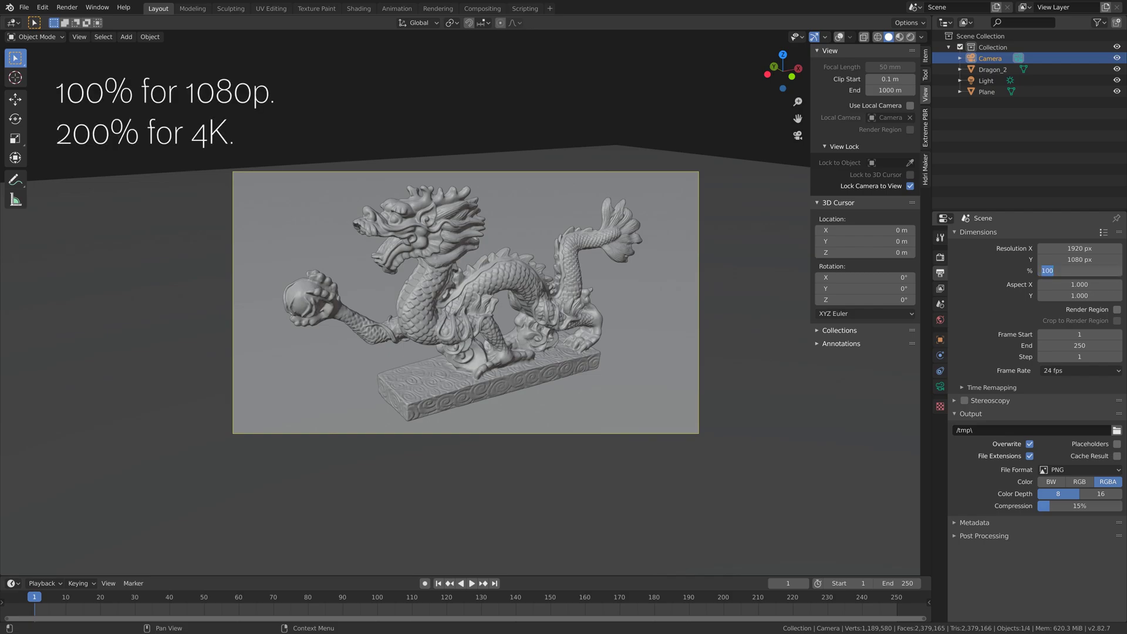
pyautogui.press('Return')
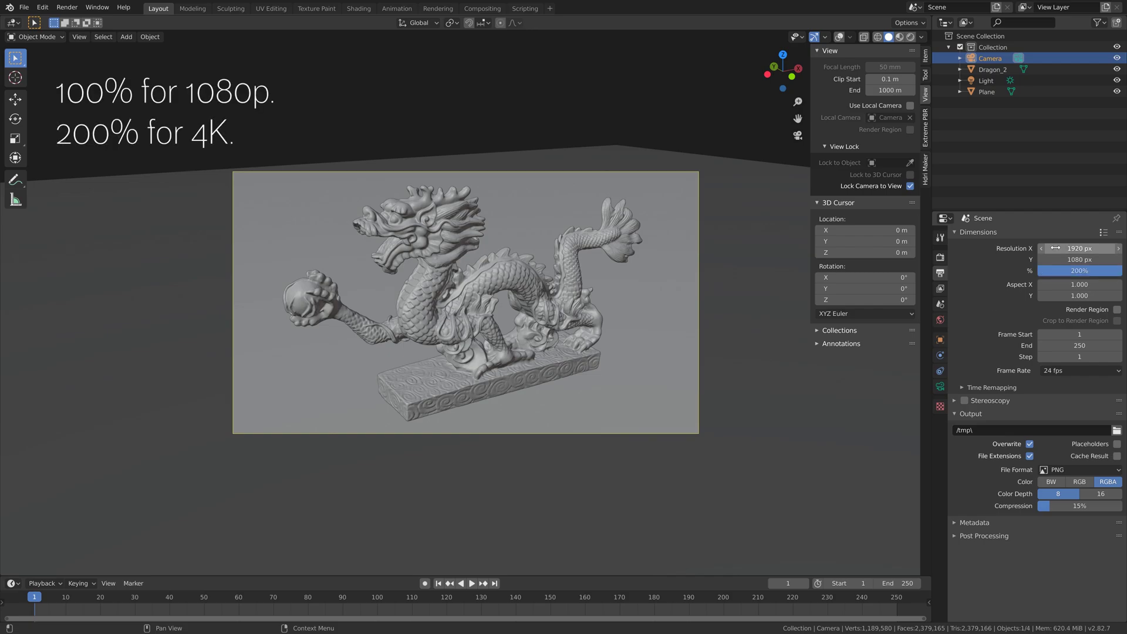
pyautogui.click(909, 39)
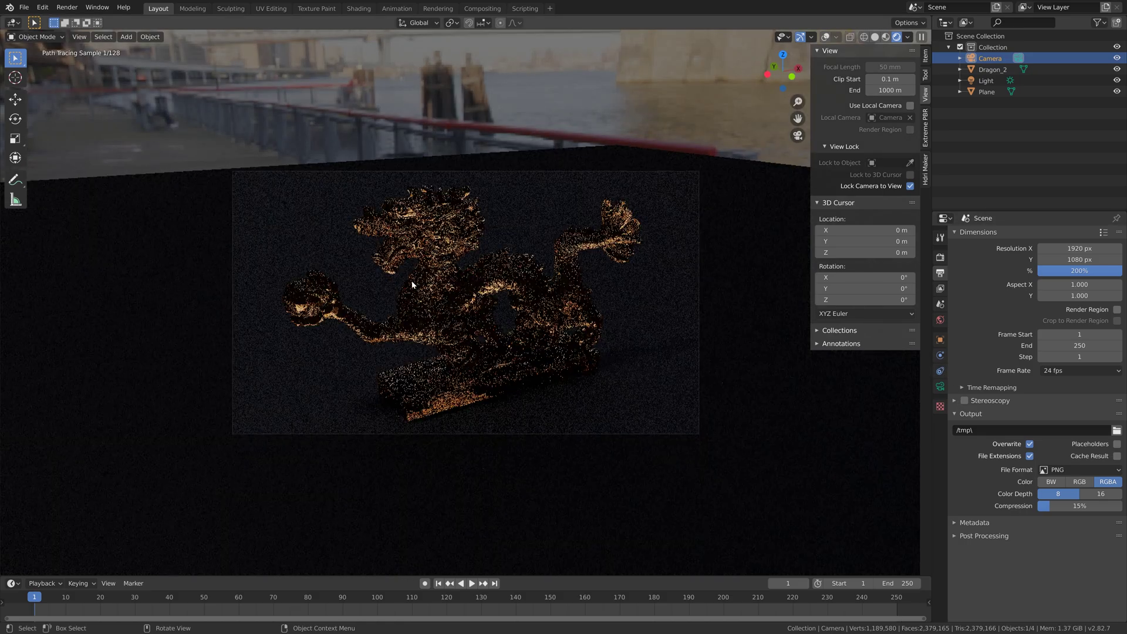
# Retint the dragon's glass salmon-orange (saturation about 0.460, value 0.933), then return to Solid shading.
pyautogui.click(432, 272)
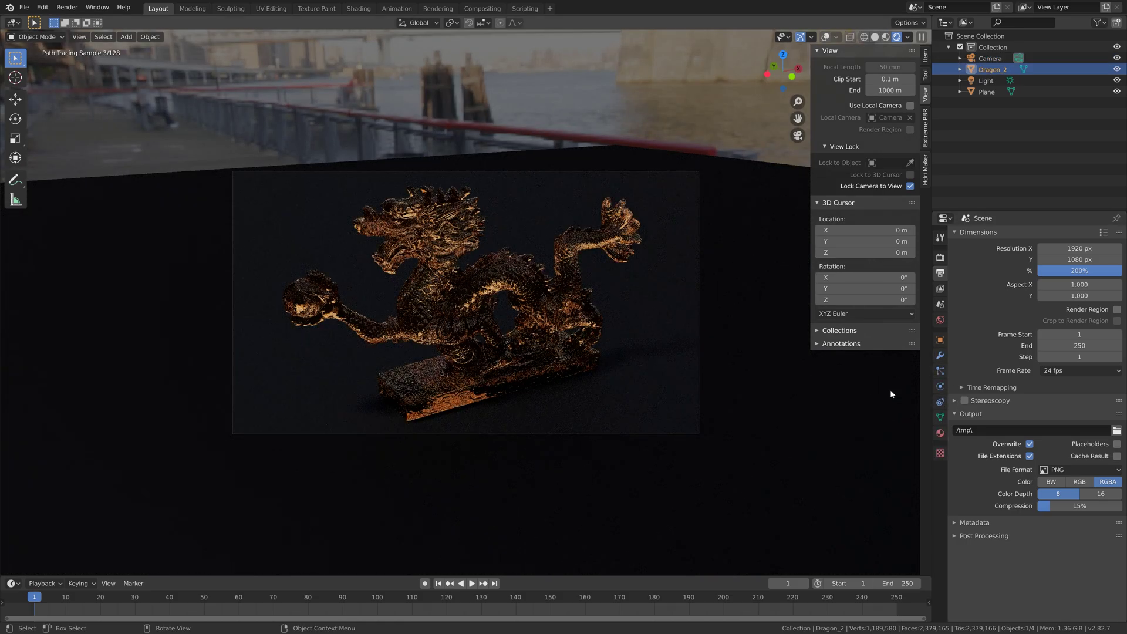
pyautogui.click(939, 433)
pyautogui.click(1066, 350)
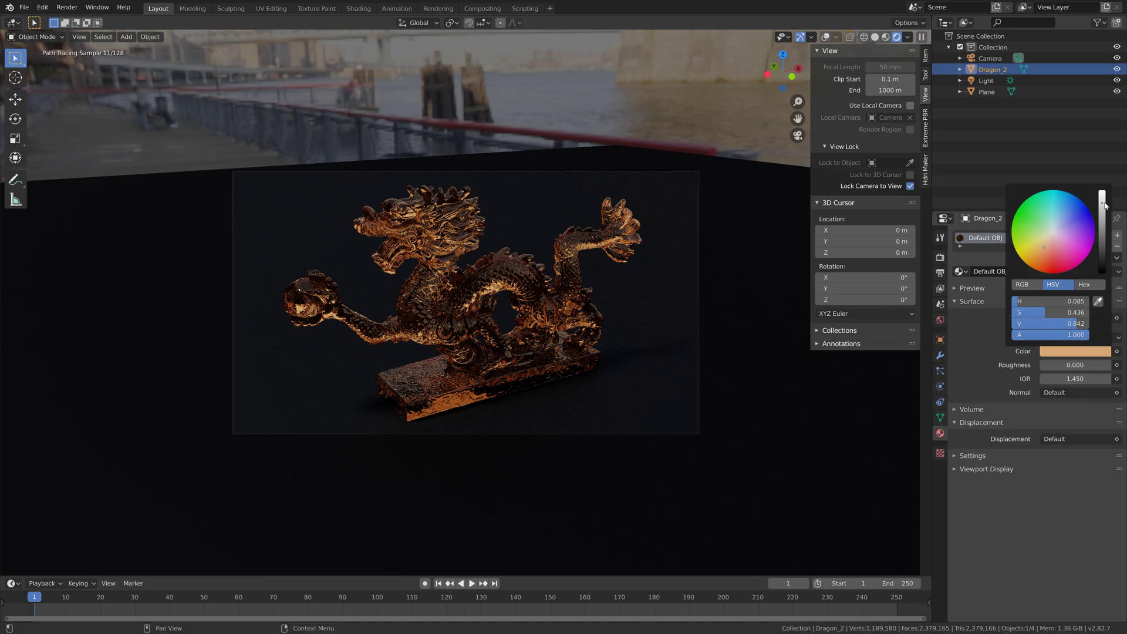
pyautogui.scroll(4, 1098, 285)
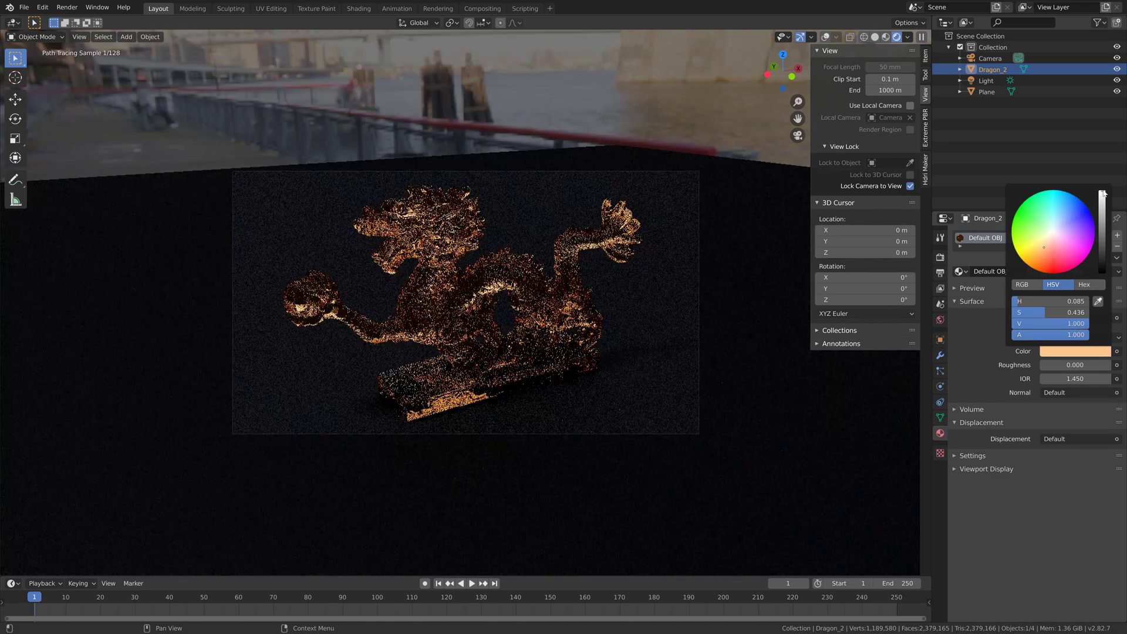
pyautogui.click(1042, 249)
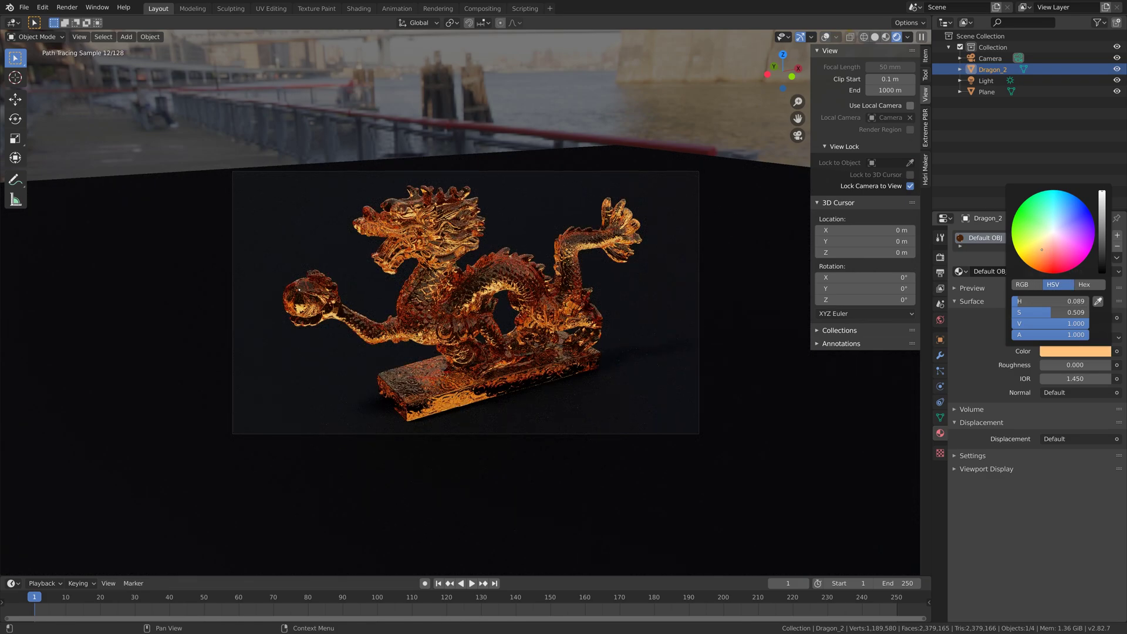
pyautogui.click(1044, 249)
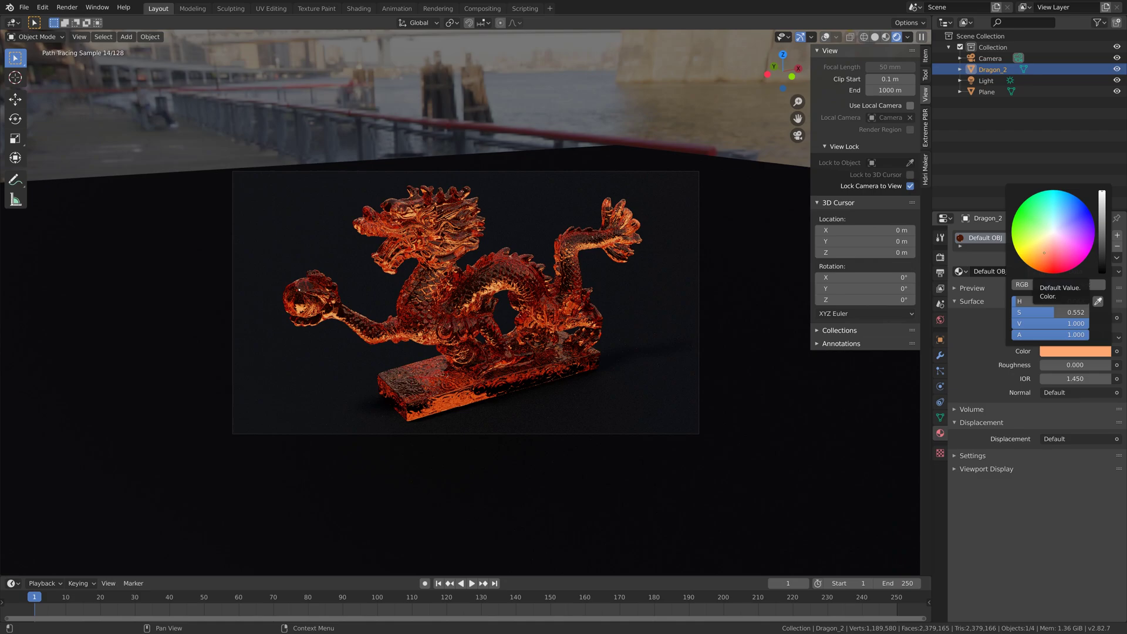
pyautogui.click(1044, 249)
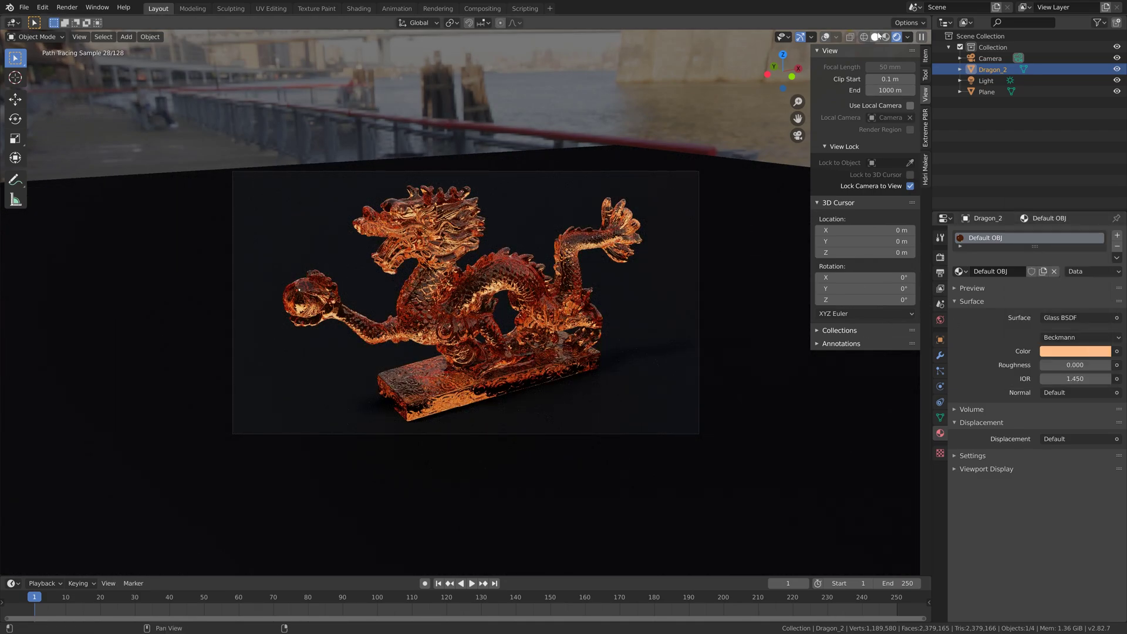
pyautogui.click(1075, 351)
pyautogui.click(1103, 199)
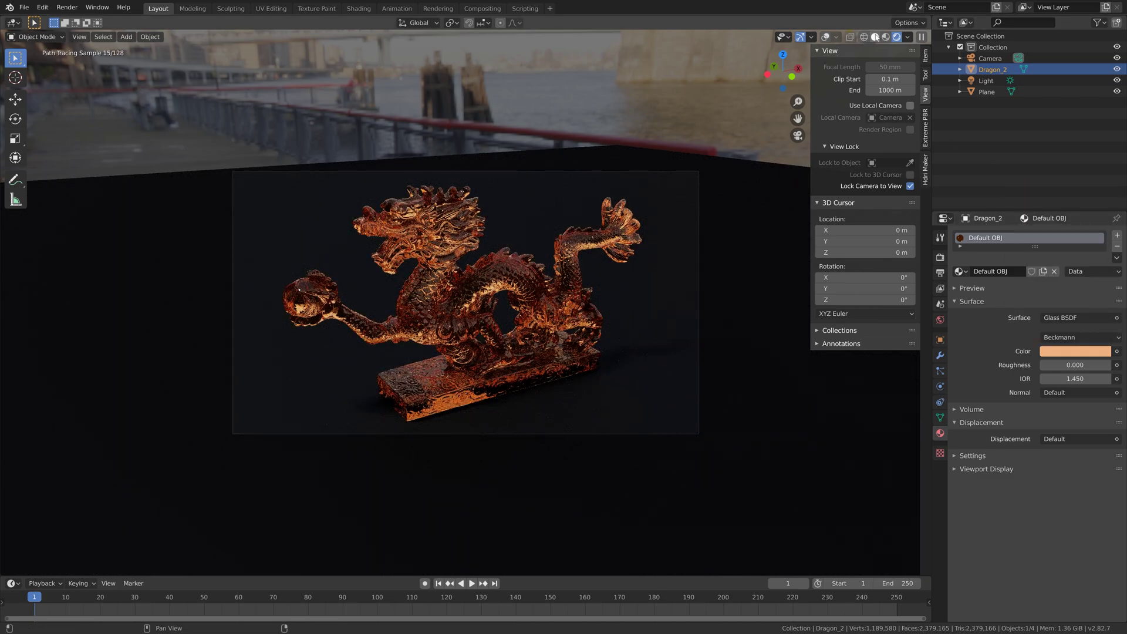
pyautogui.click(875, 37)
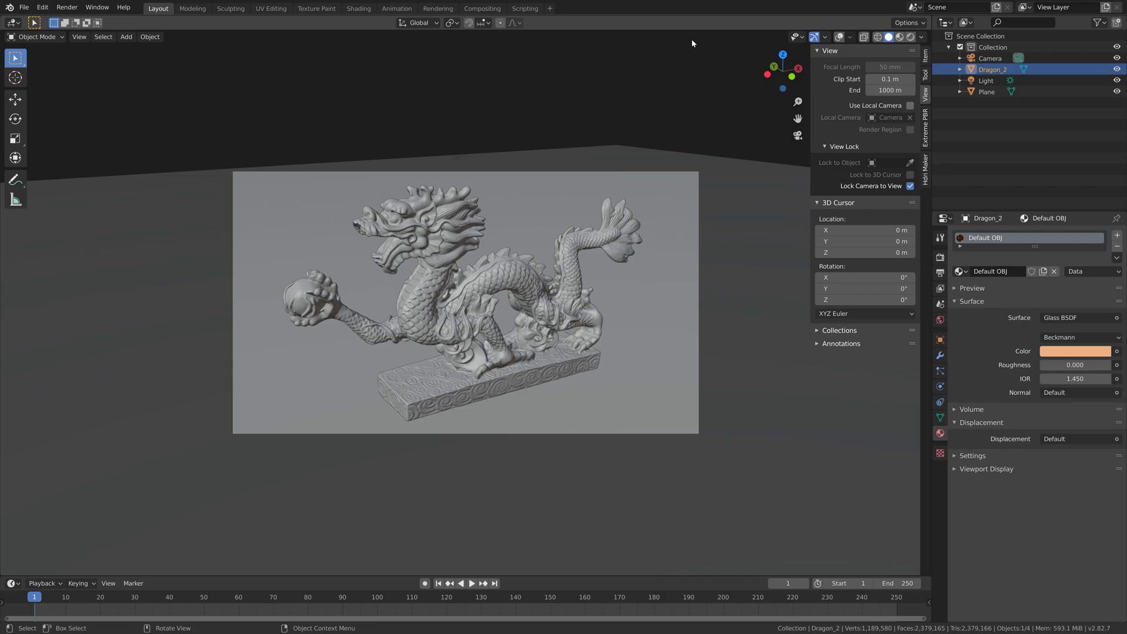
# Enable compositor nodes and insert a Denoise node between Render Layers and Composite.
pyautogui.click(491, 10)
pyautogui.click(124, 22)
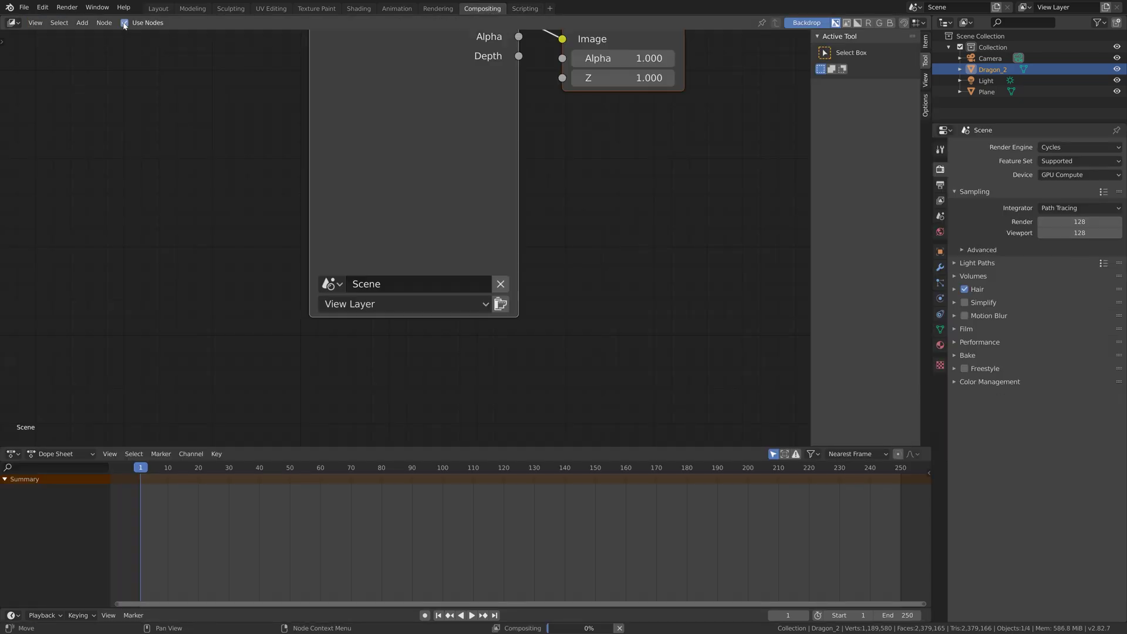
pyautogui.scroll(-3, 460, 183)
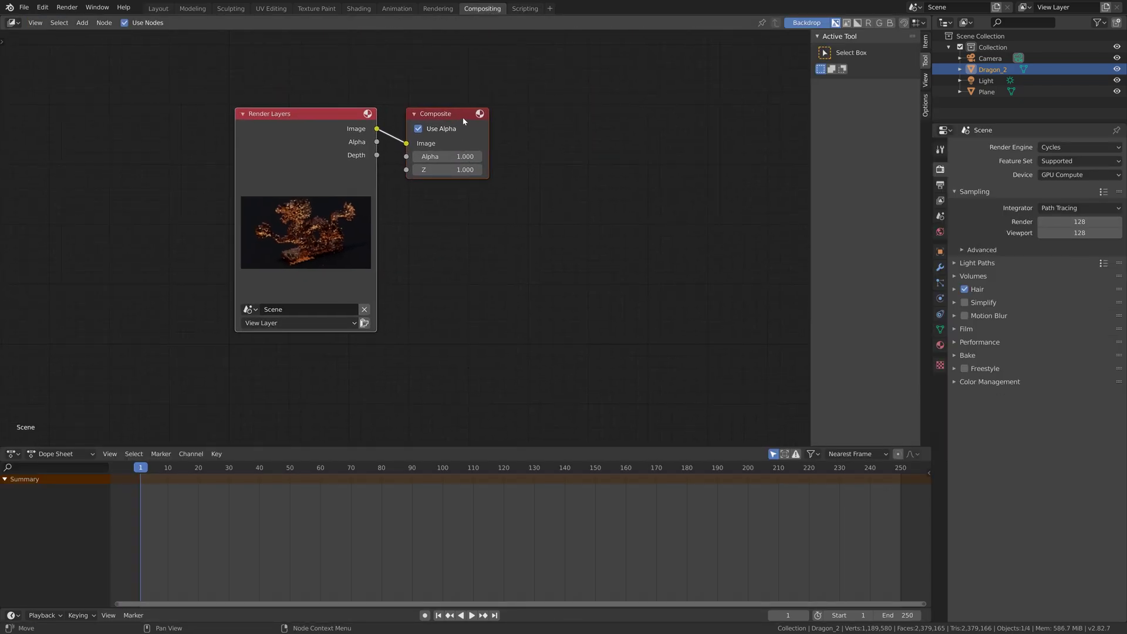
pyautogui.moveTo(451, 124); pyautogui.dragTo(619, 159)
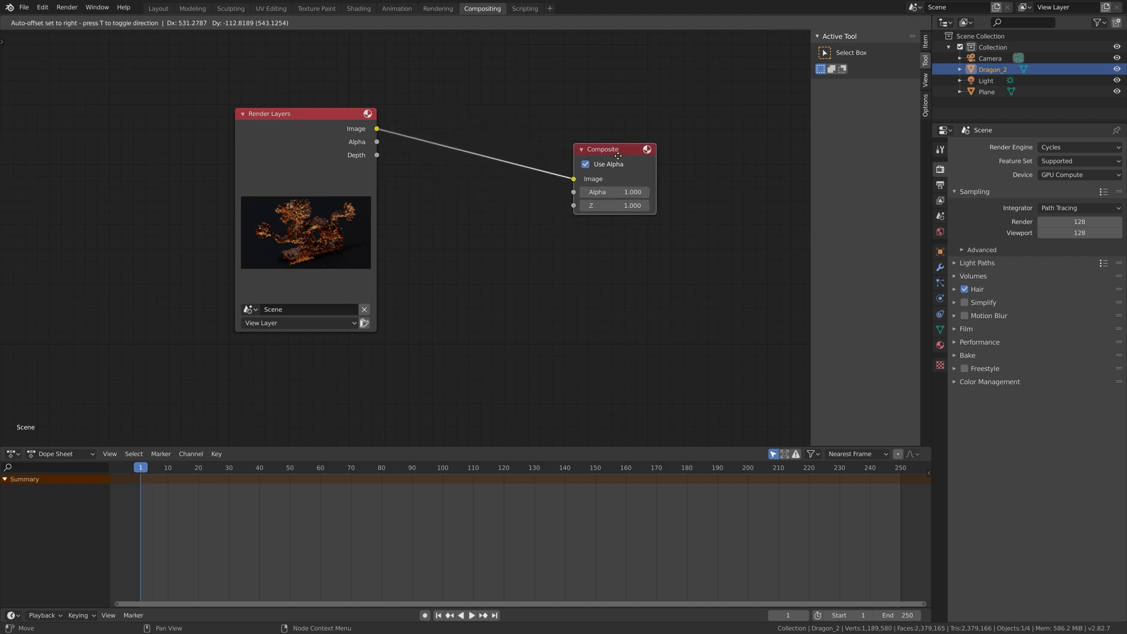
pyautogui.hotkey('shift', 'a')
pyautogui.click(480, 228)
pyautogui.write('de')
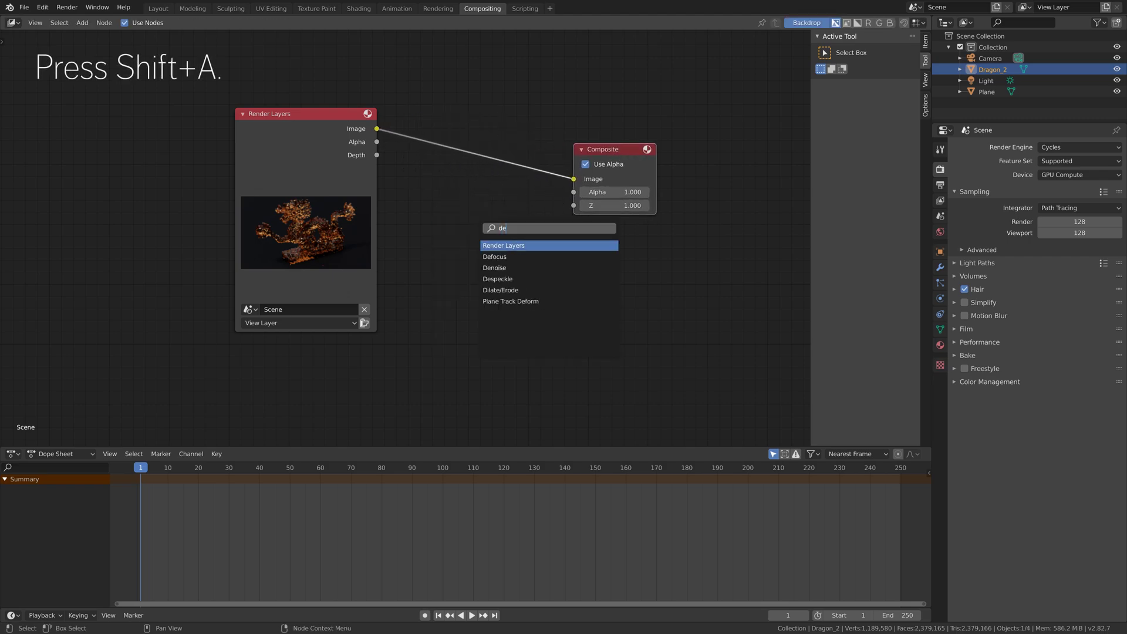
pyautogui.press('Down')
pyautogui.press('Return')
pyautogui.click(444, 126)
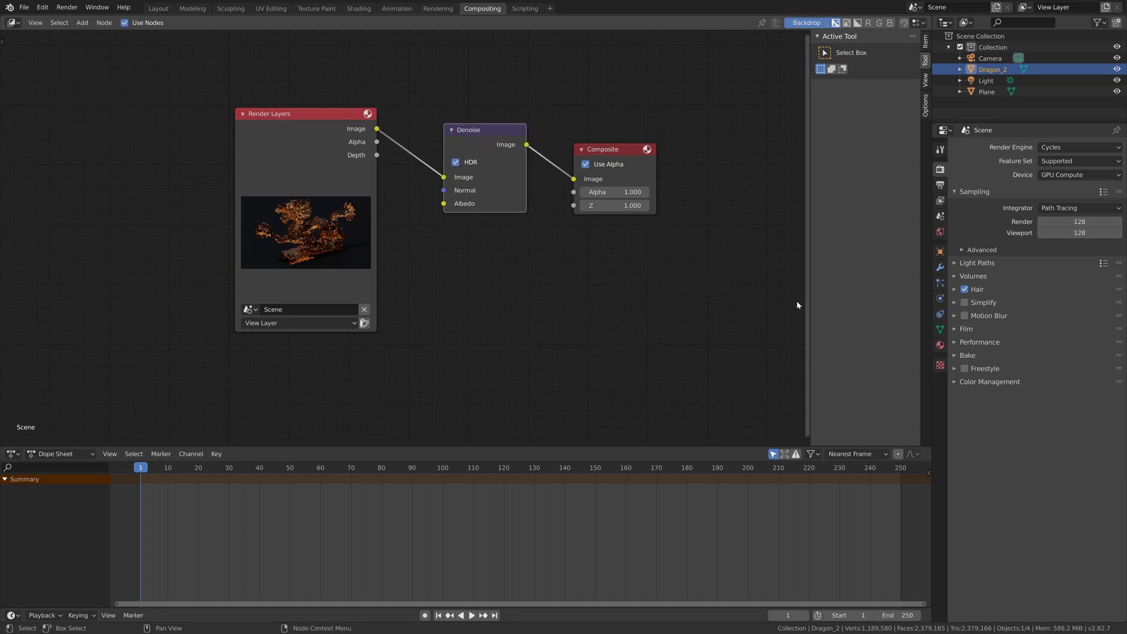
# Enable the Denoising Data pass and wire Denoising Normal and Albedo into the Denoise node.
pyautogui.click(940, 201)
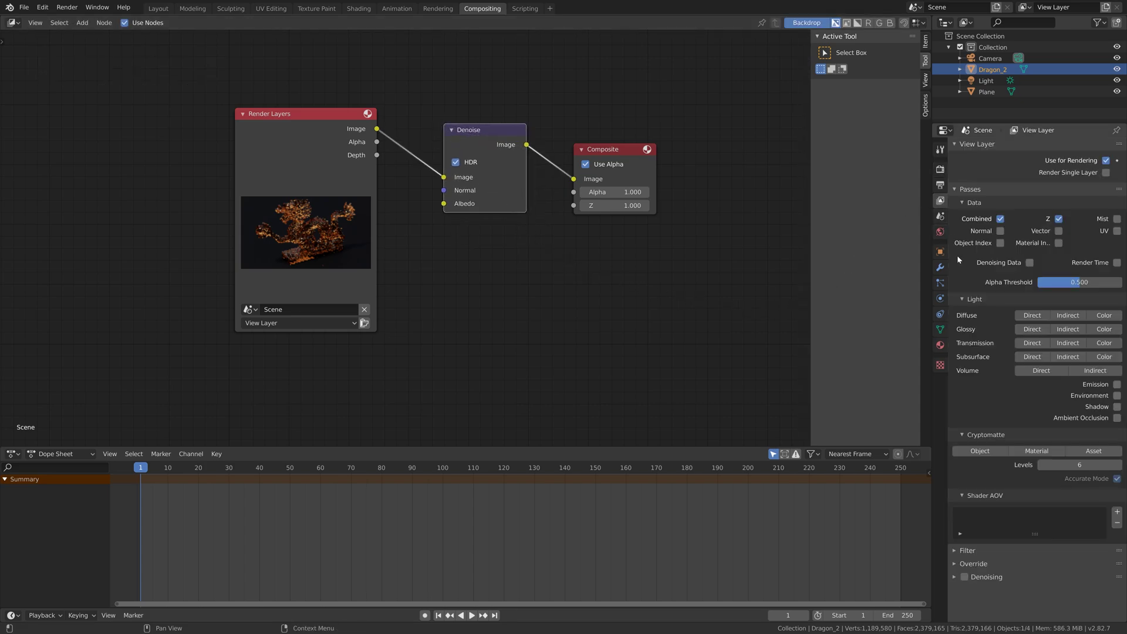
pyautogui.click(1029, 262)
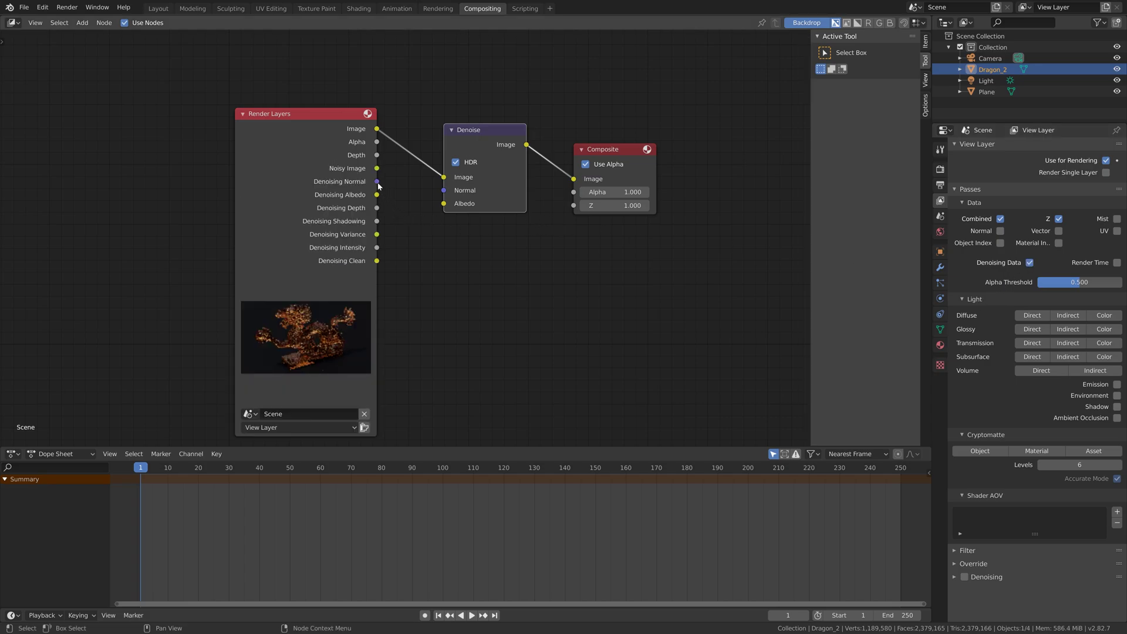
pyautogui.moveTo(377, 181); pyautogui.dragTo(451, 209)
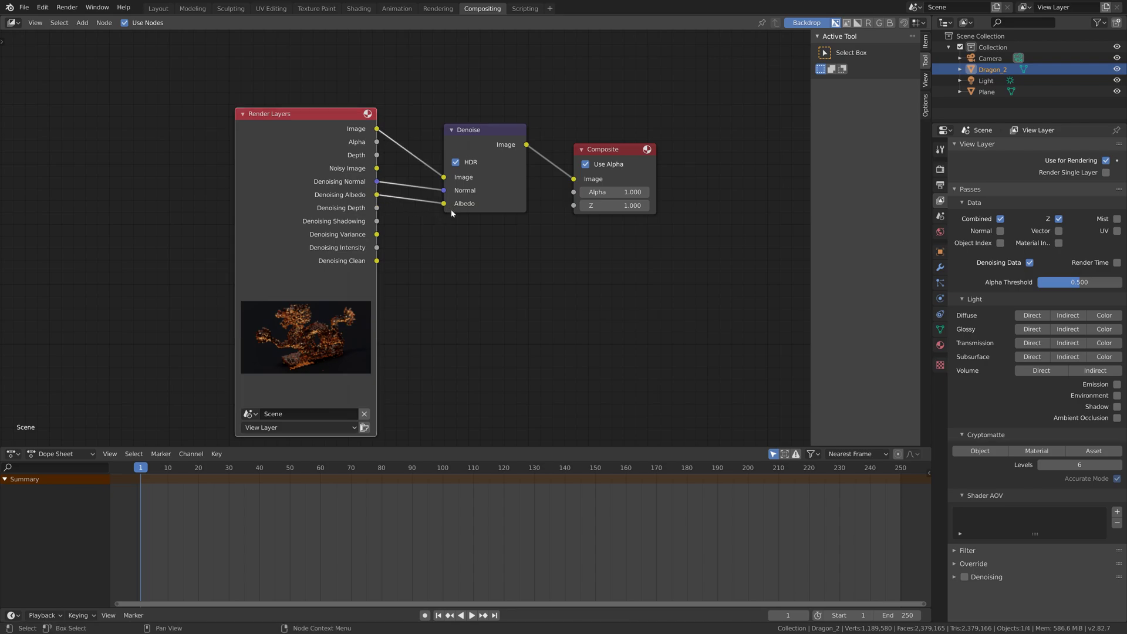
pyautogui.click(60, 10)
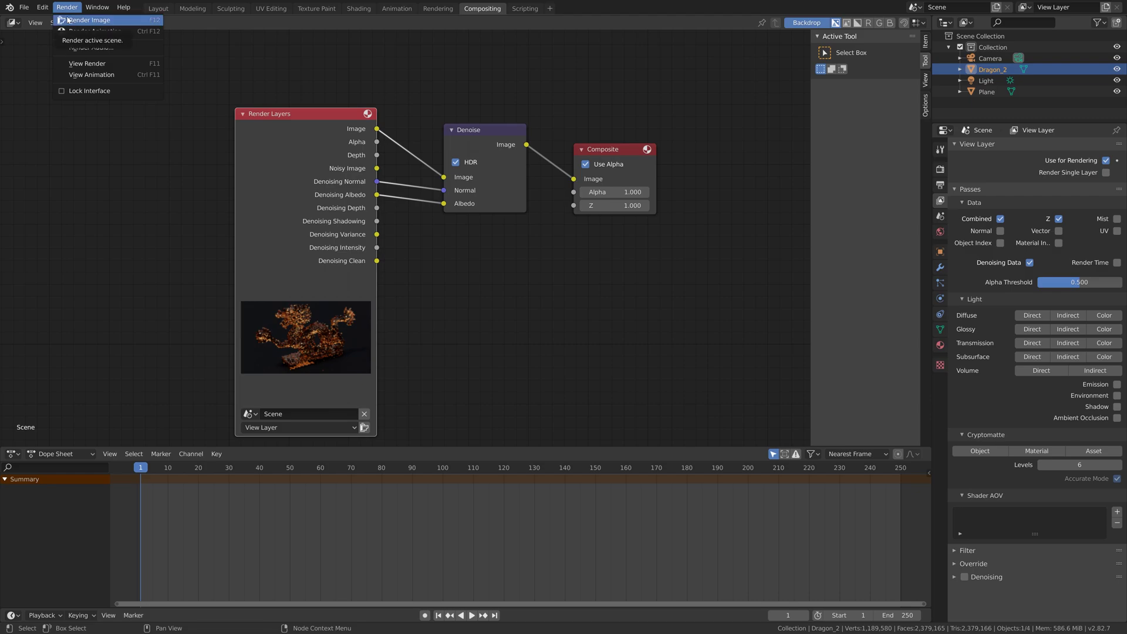
# Render the denoised Cycles still of the amber glass dragon and zoom out to the full frame.
pyautogui.click(68, 20)
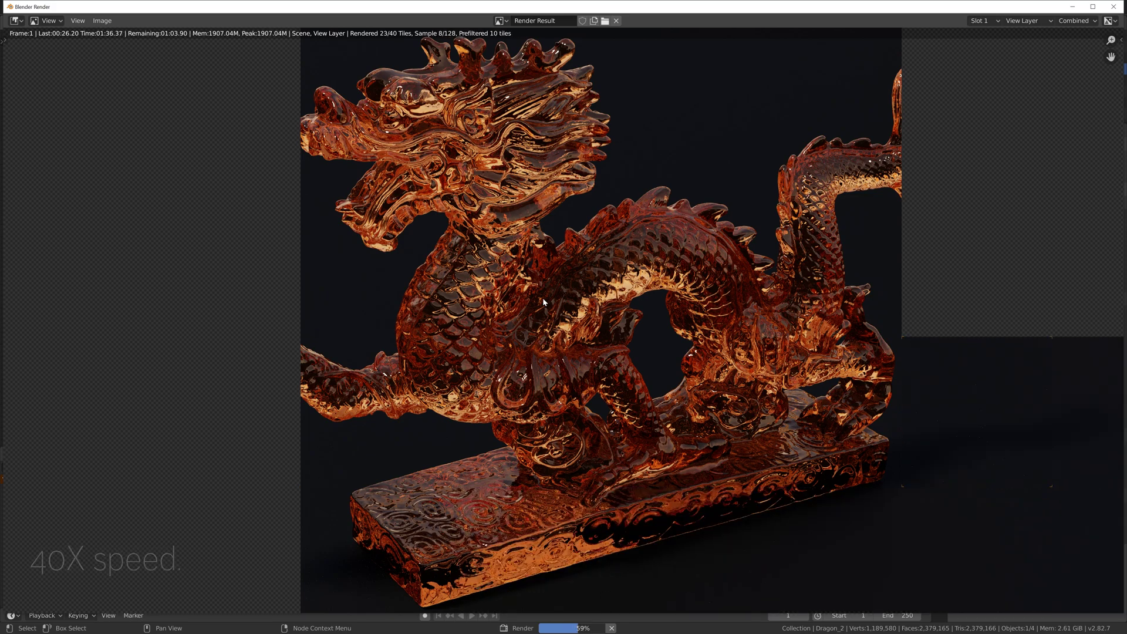
pyautogui.scroll(6, 542, 298)
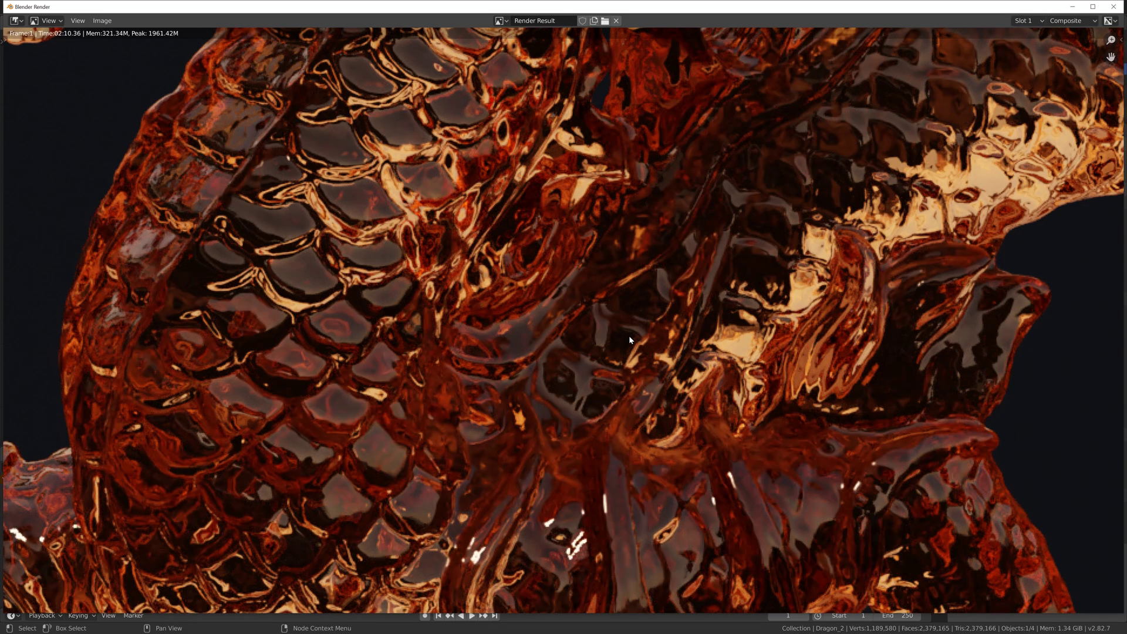
pyautogui.scroll(-7, 628, 336)
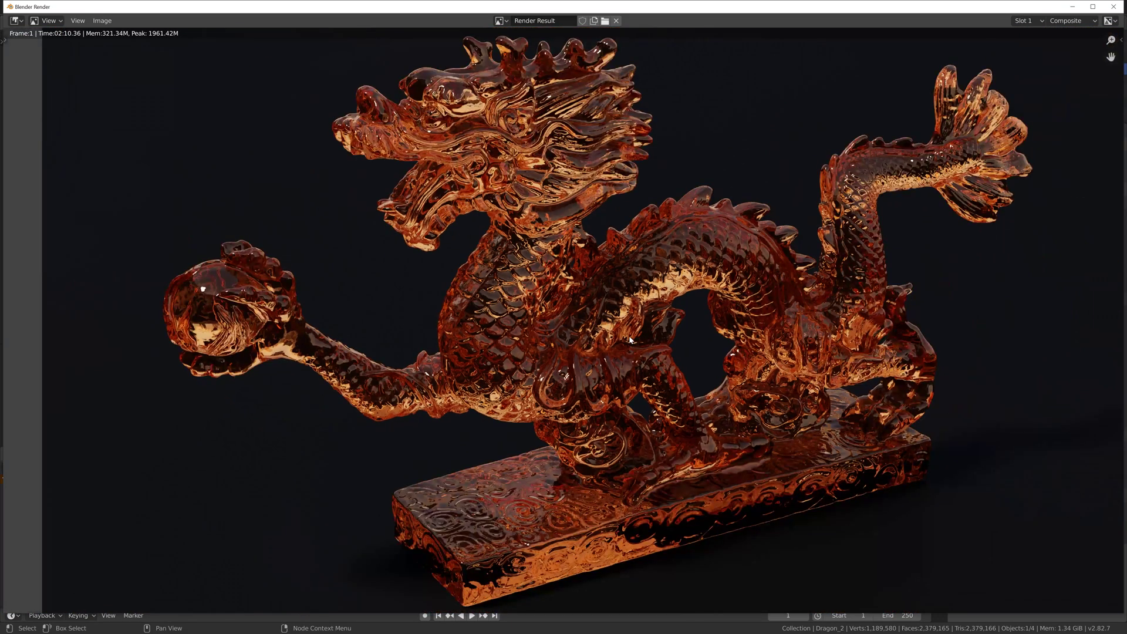
pyautogui.scroll(-2, 630, 338)
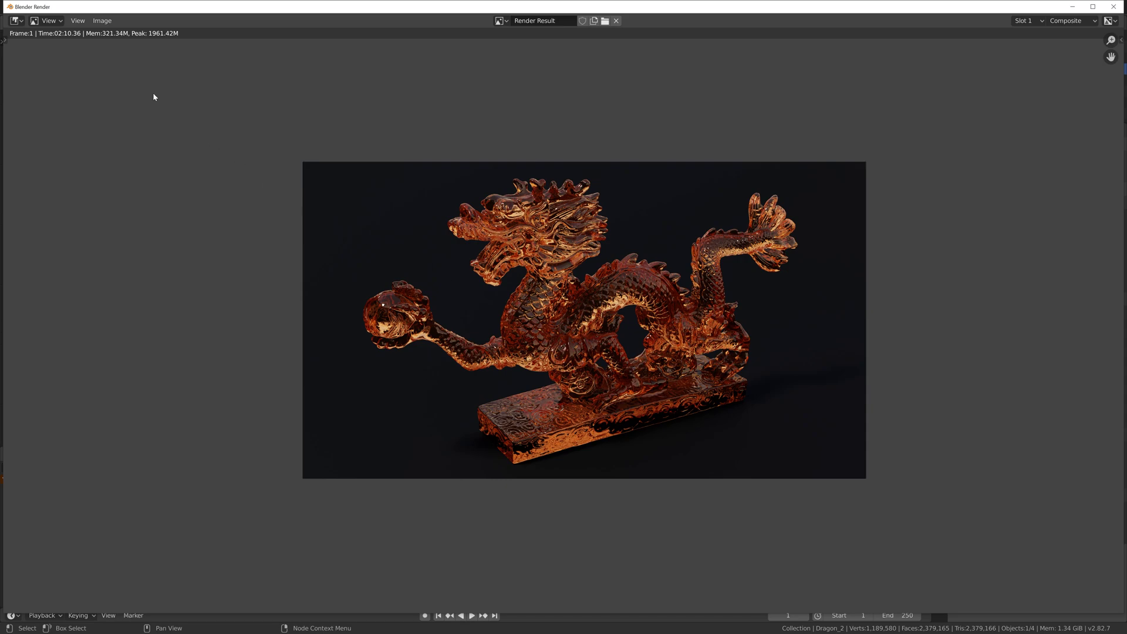
# Save the render as a PNG named 'render' in the Glass folder, then close the render window.
pyautogui.click(106, 22)
pyautogui.click(120, 97)
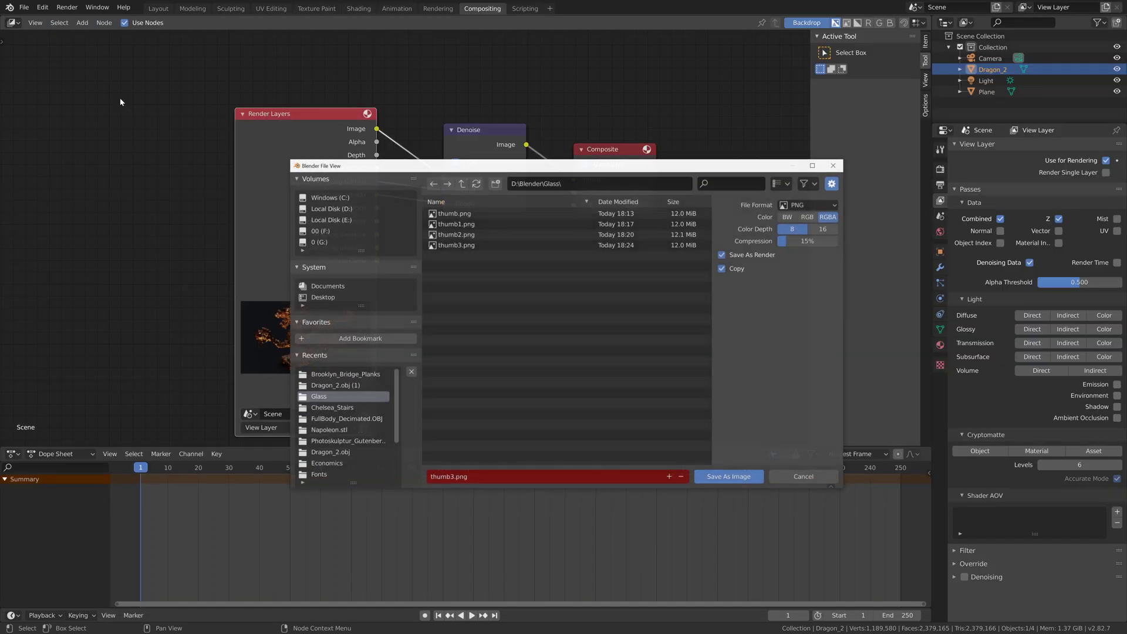
pyautogui.click(517, 476)
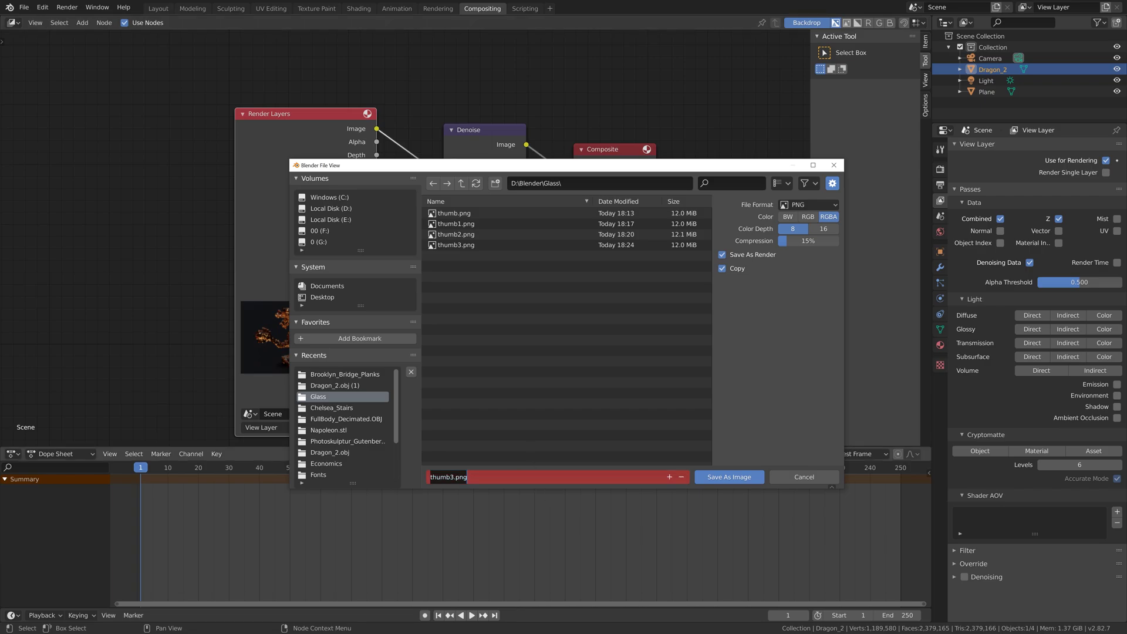
pyautogui.write('render')
pyautogui.press('Return')
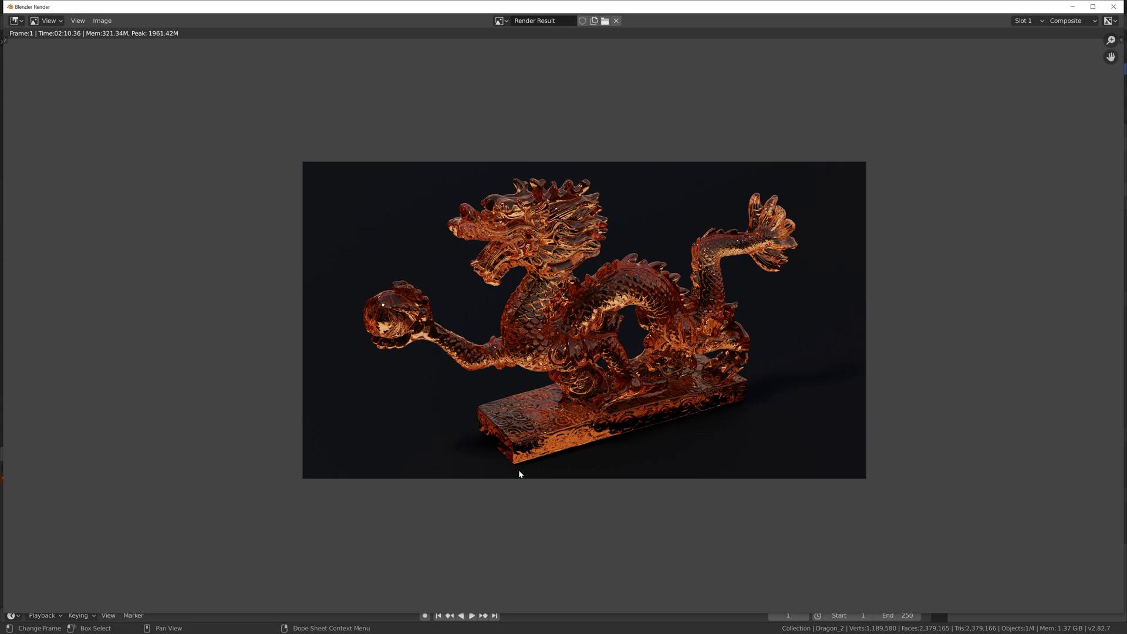
pyautogui.click(1114, 7)
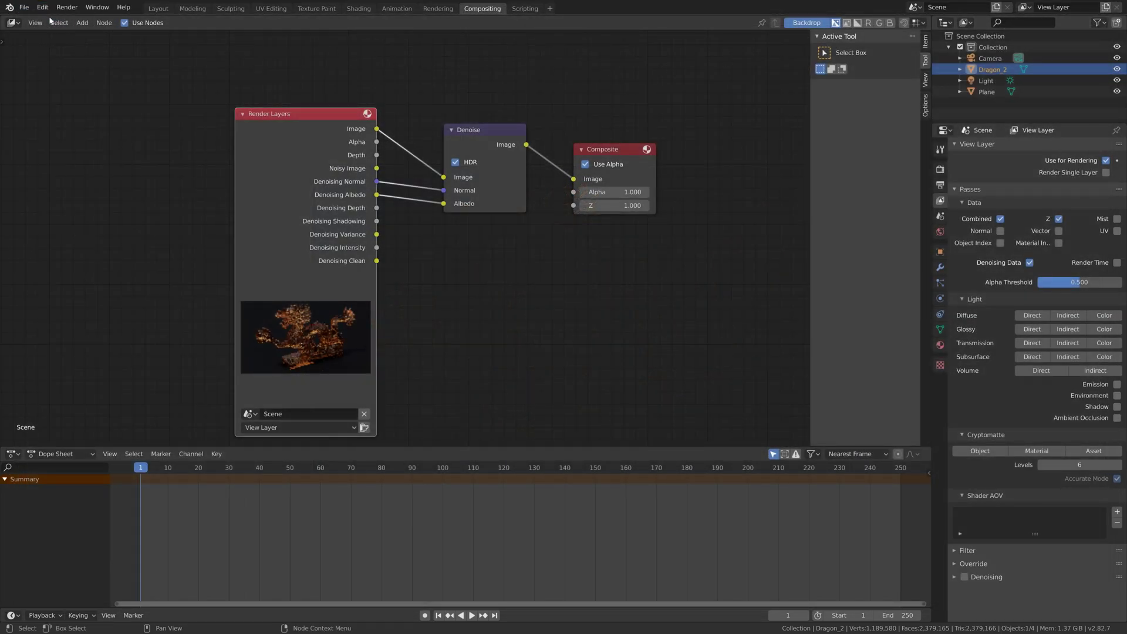
# Turn the node editor into a 3D viewport showing the dragon, with its Glass BSDF material settings displayed.
pyautogui.click(13, 22)
pyautogui.click(59, 61)
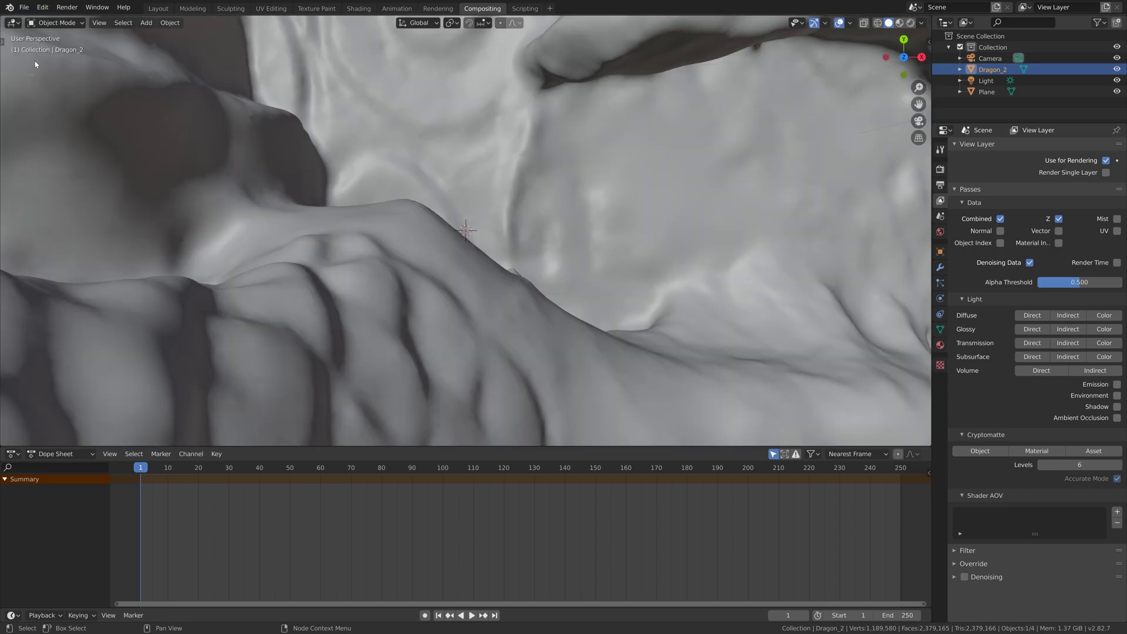
pyautogui.scroll(-8, 210, 206)
pyautogui.moveTo(209, 205); pyautogui.dragTo(268, 172, button='middle')
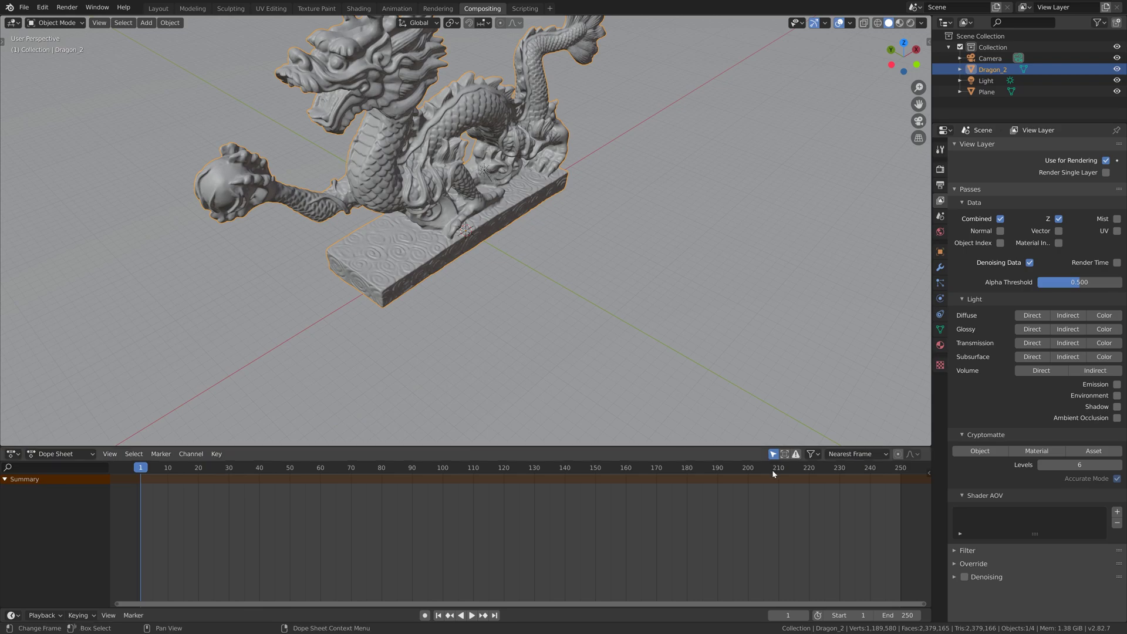
pyautogui.click(939, 345)
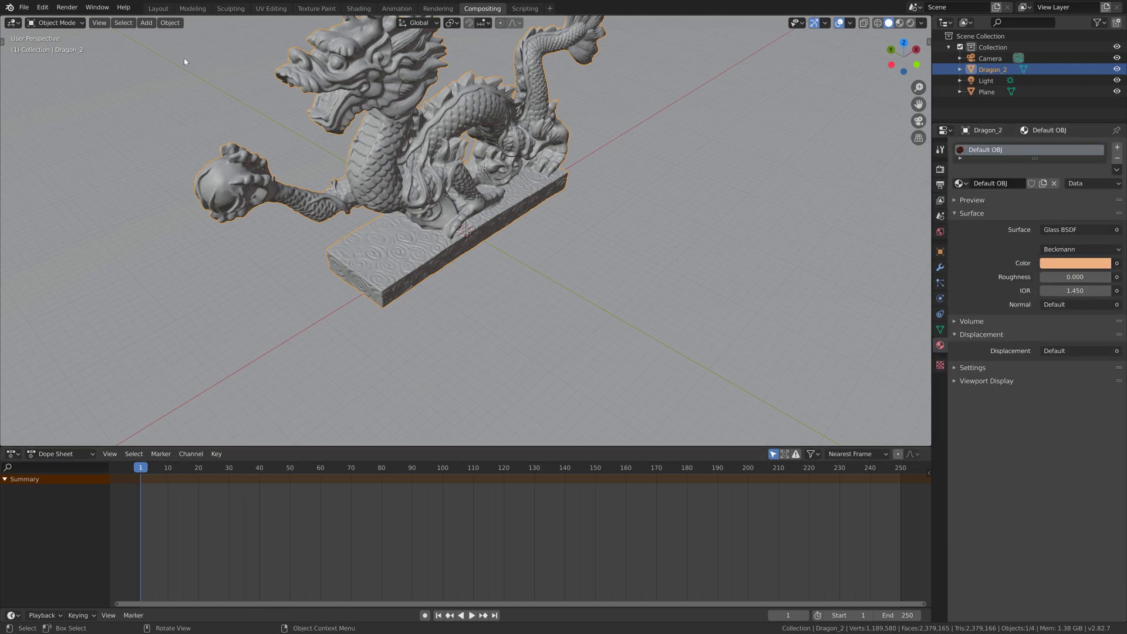
# Save the scene as a .blend file with File > Save As.
pyautogui.click(23, 7)
pyautogui.click(56, 91)
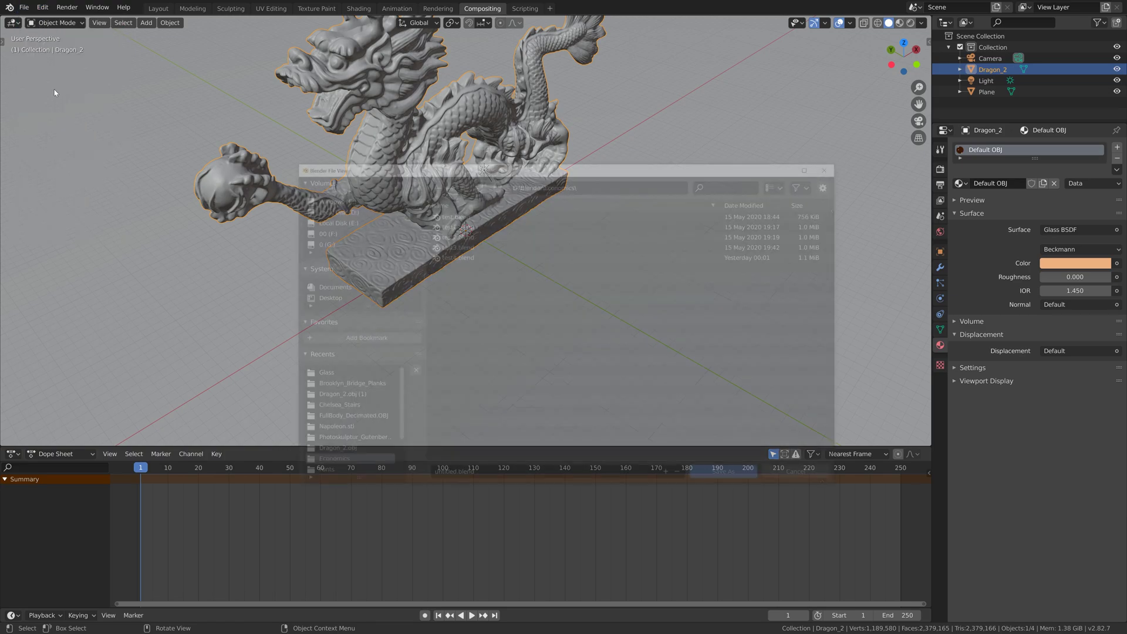
pyautogui.click(470, 477)
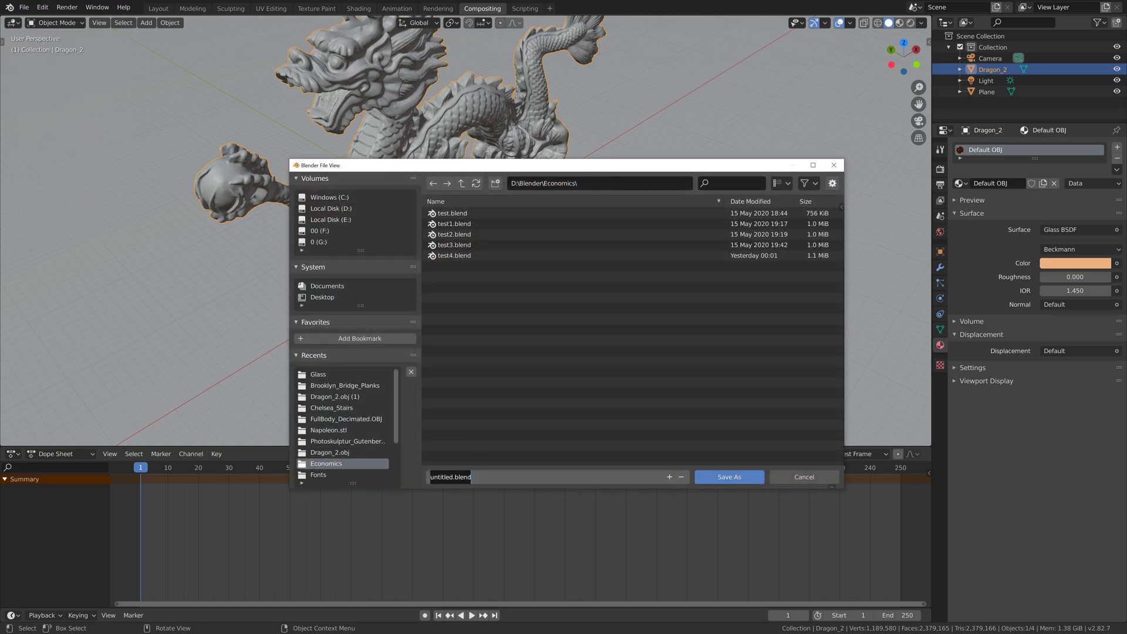
pyautogui.press('Return')
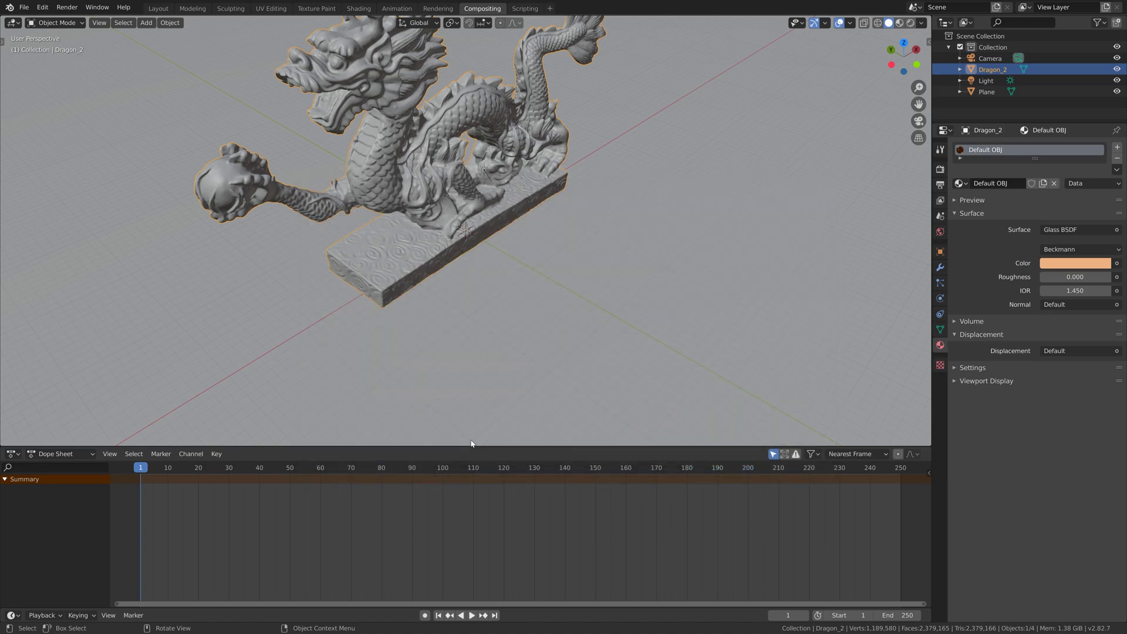